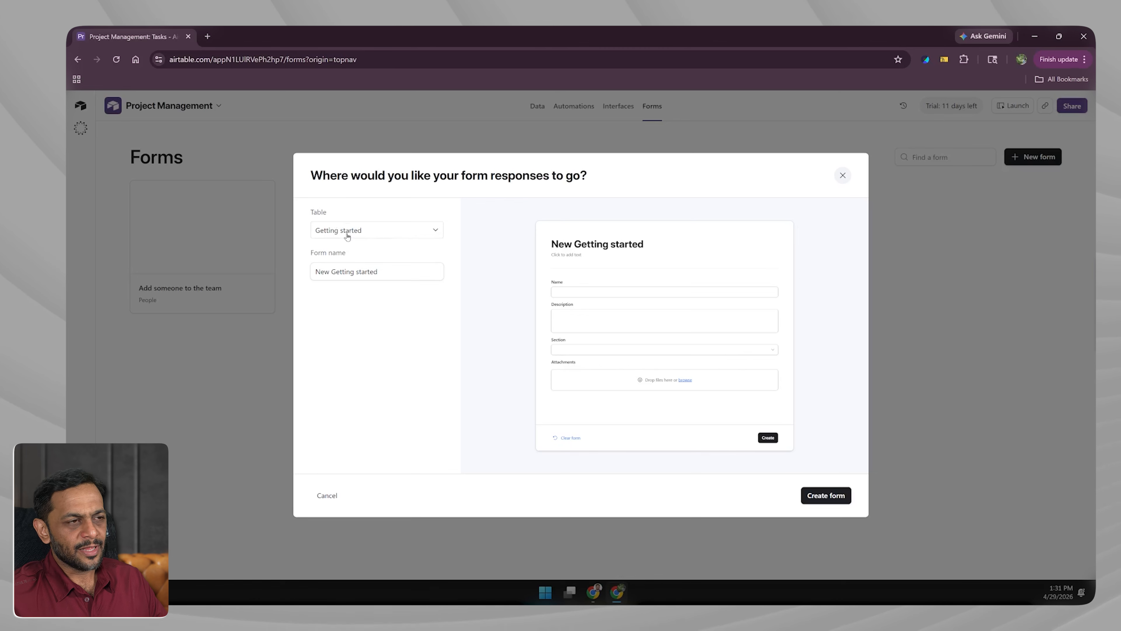
- Create a form named "Create Task" that sends its responses to the Tasks table
left_click(346, 232)
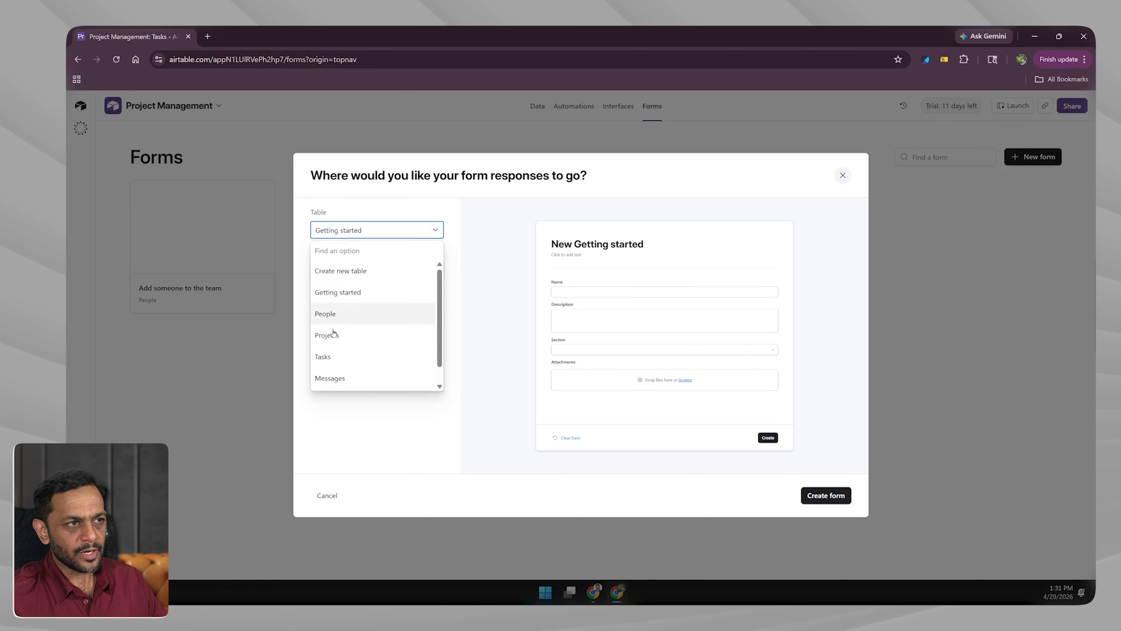
left_click(335, 357)
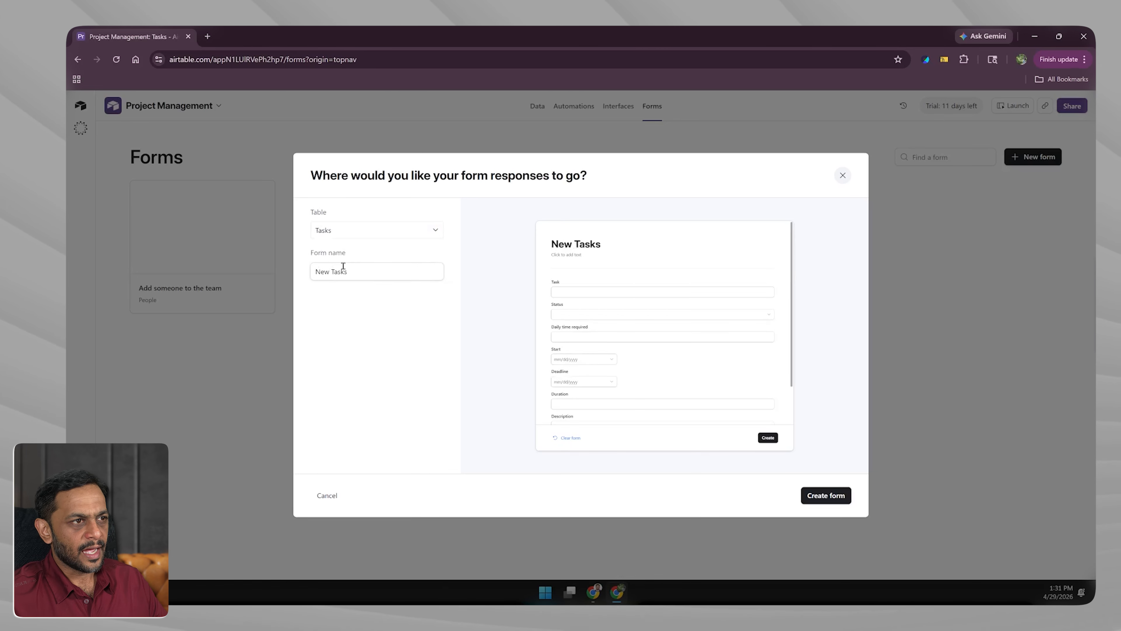
type("Create")
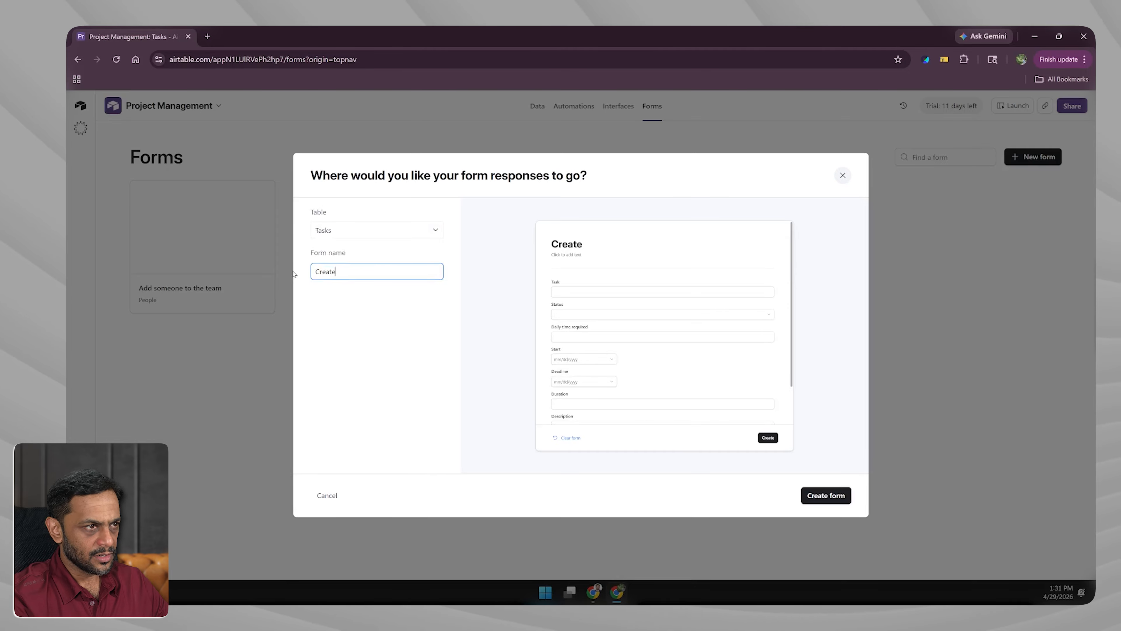
type(" Task")
left_click(379, 322)
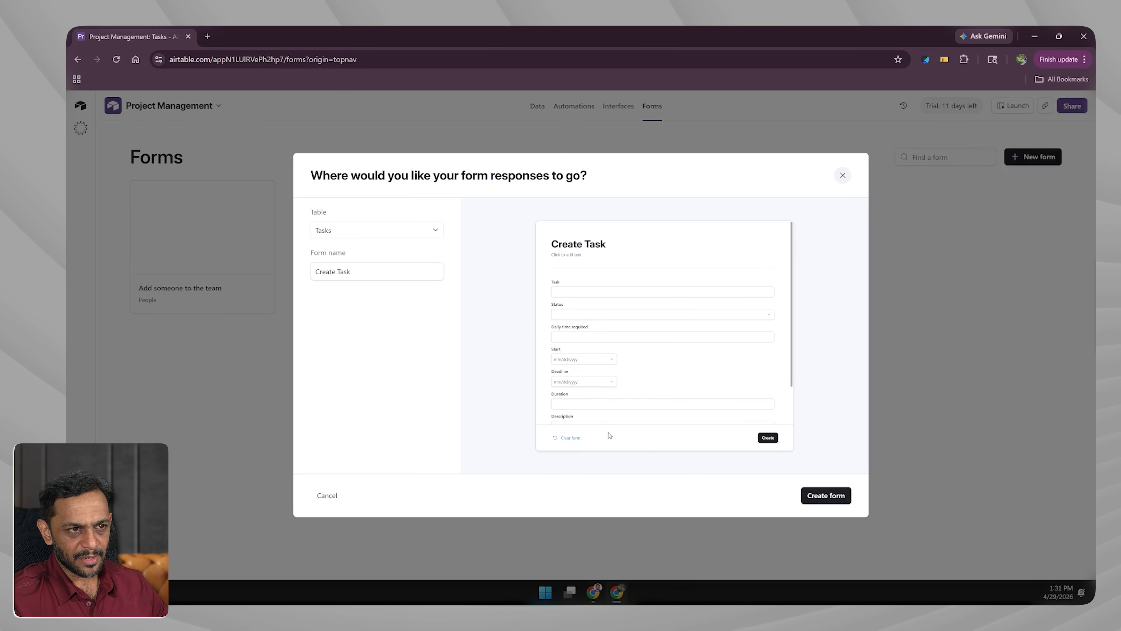
left_click(832, 498)
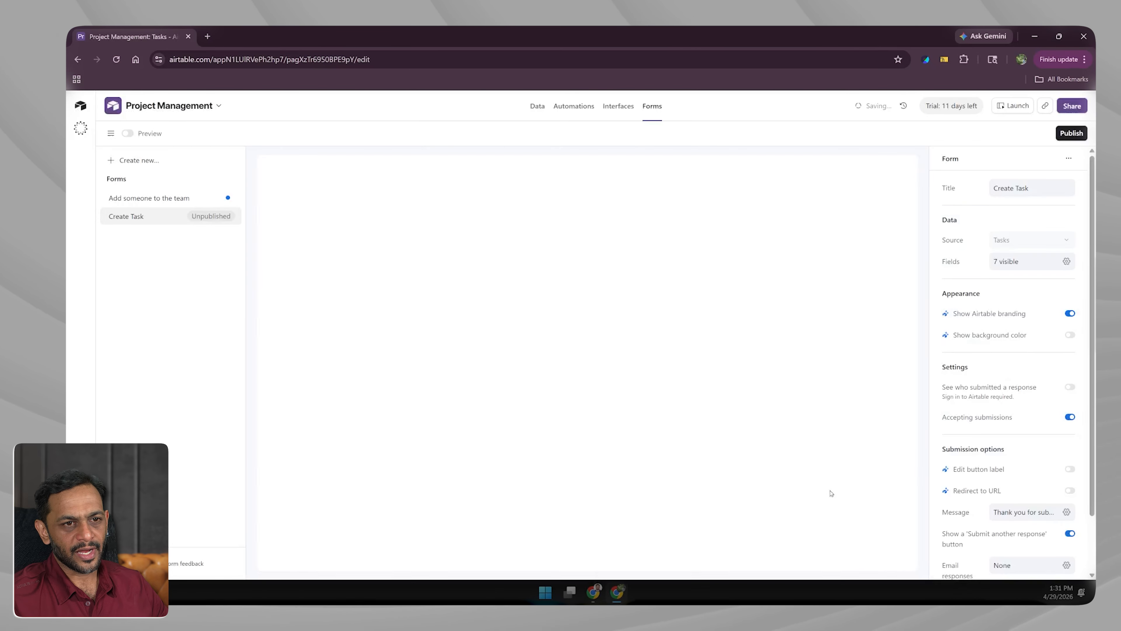
- Compare the columns of the Tasks table with the fields included in the Create Task form
left_click(541, 106)
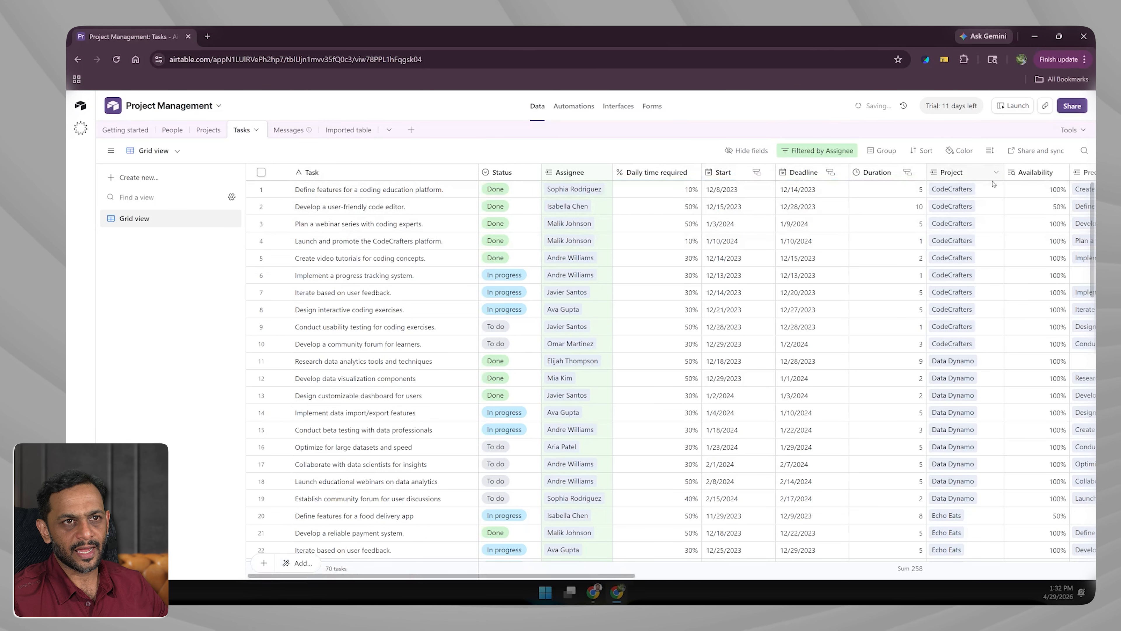
left_click(649, 109)
scroll(368, 355, "down", 1)
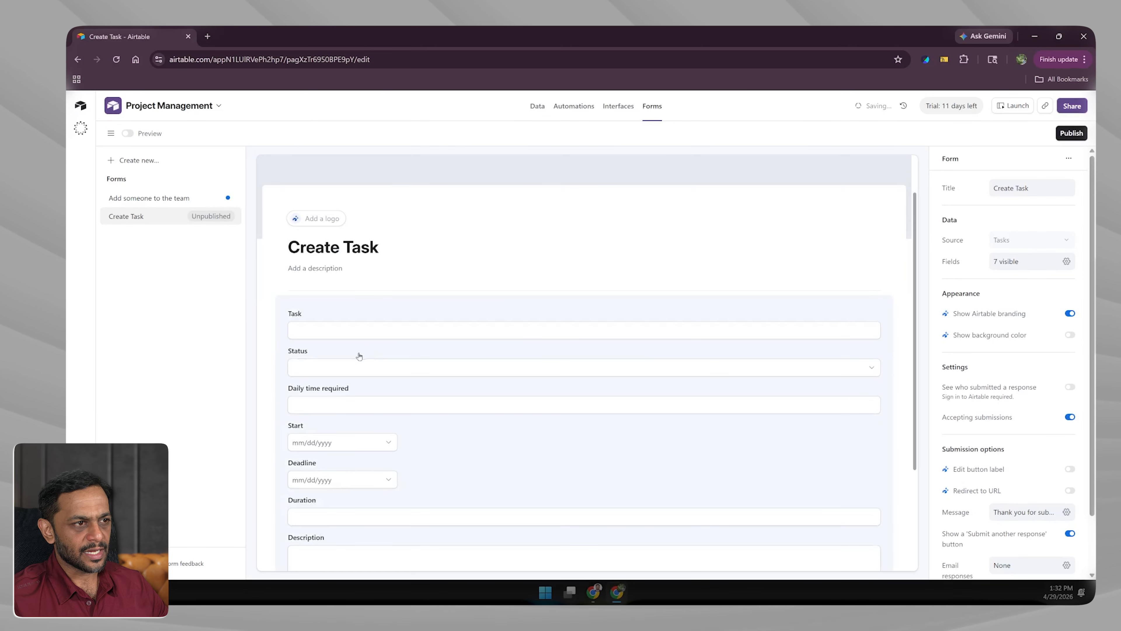
scroll(354, 429, "down", 3)
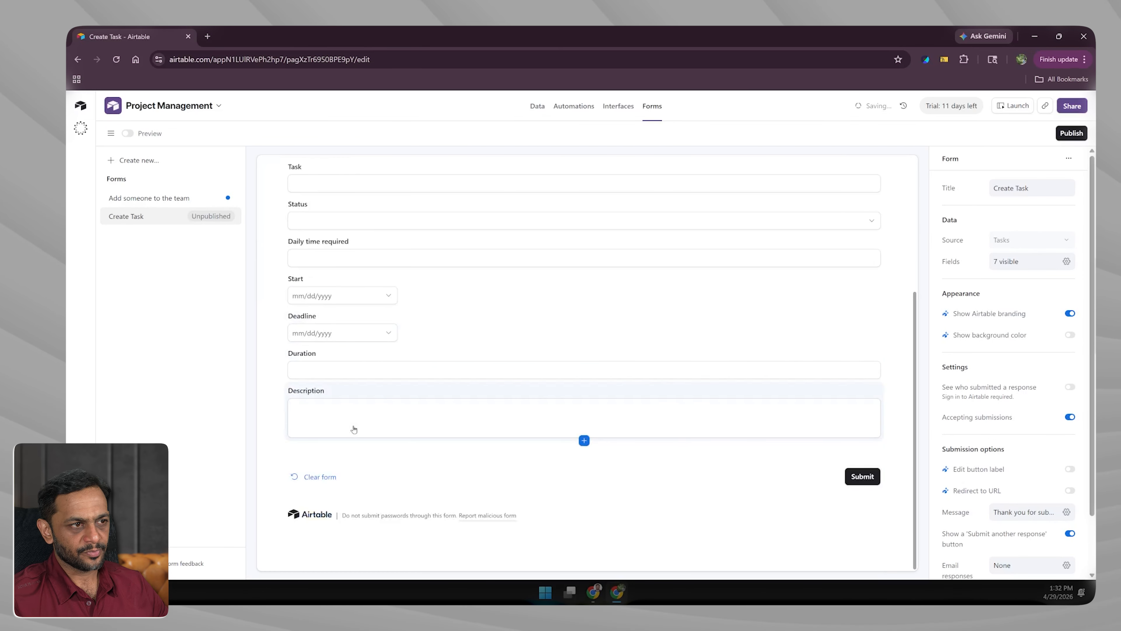
scroll(375, 429, "up", 4)
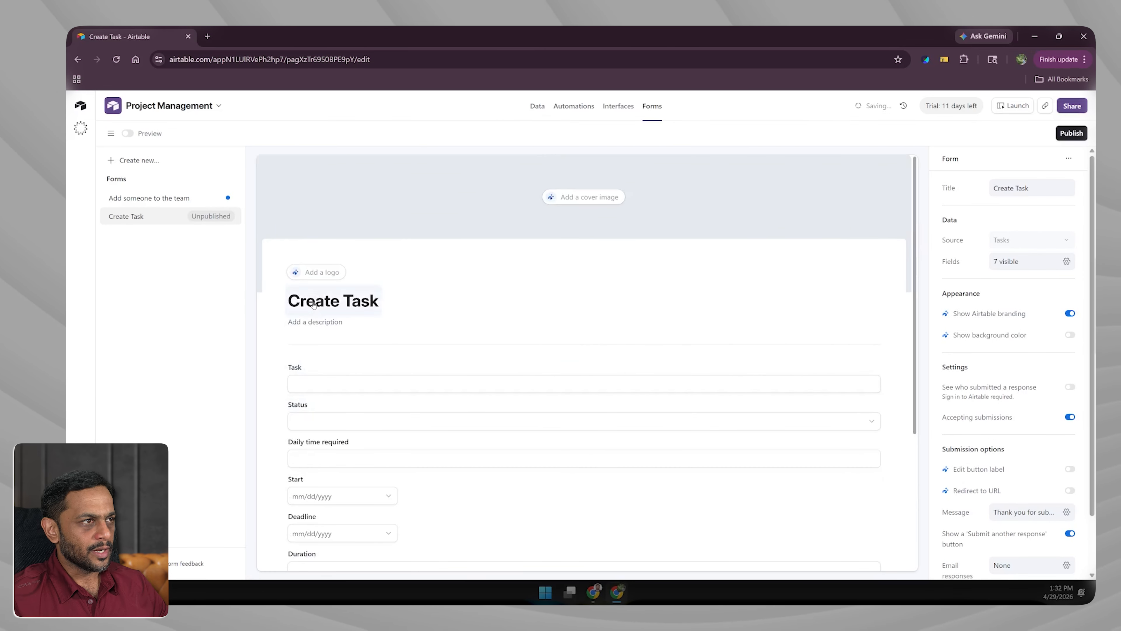
- Hide the list of forms and retitle the form's Task field as "Task Title"
left_click(111, 133)
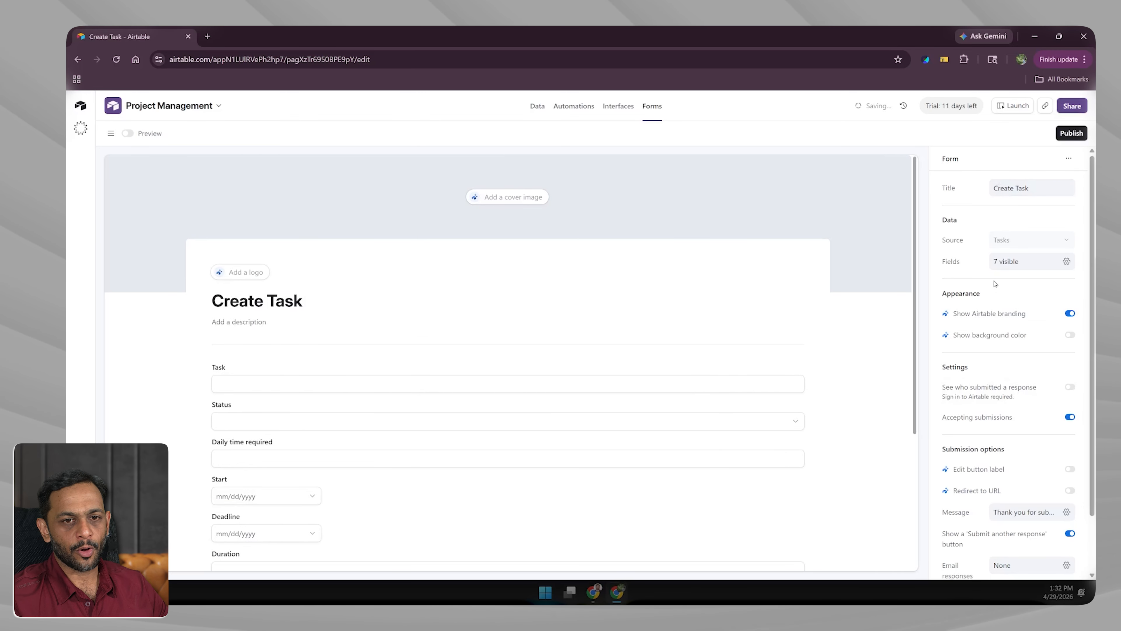
left_click(243, 386)
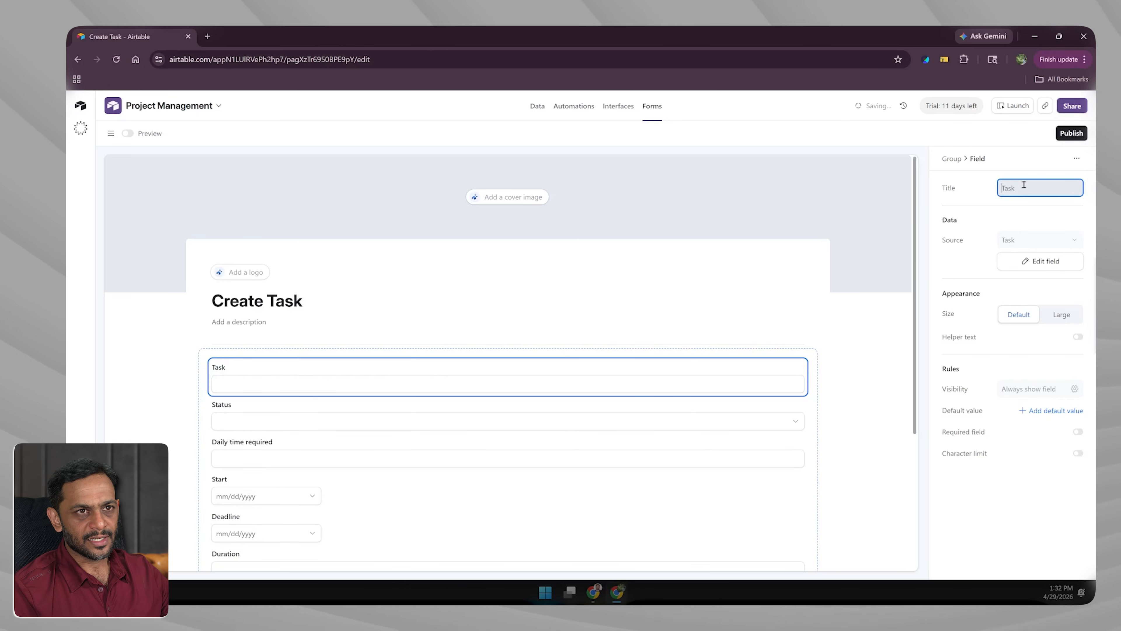
type("Task Title")
left_click(986, 220)
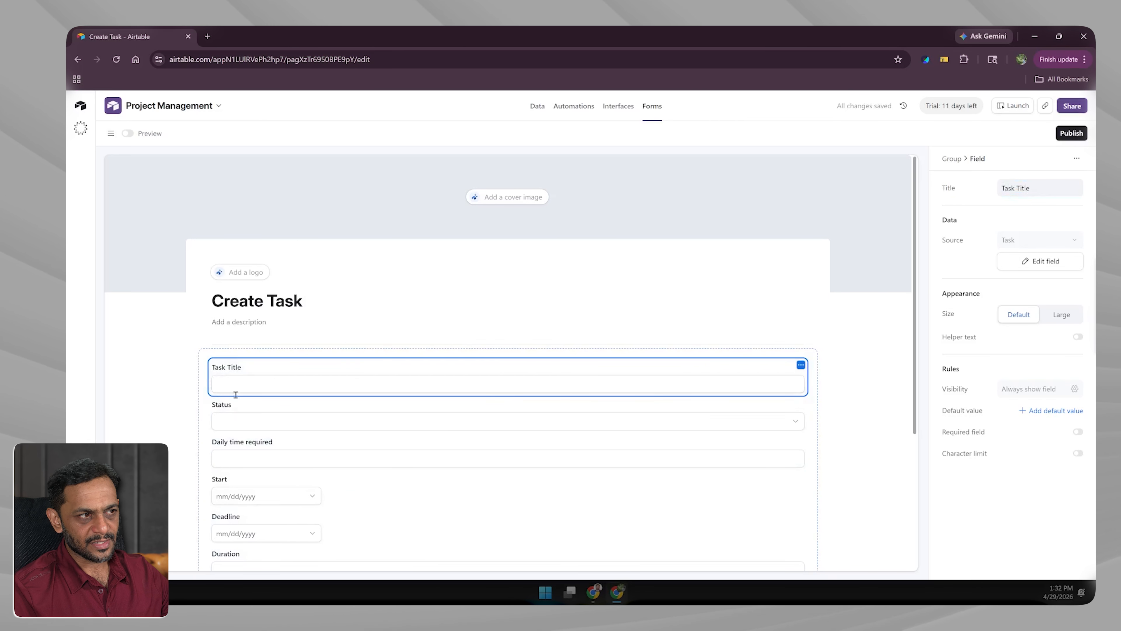
- Review the Status field's underlying definition, including its field type, options and default, without changing it
left_click(303, 418)
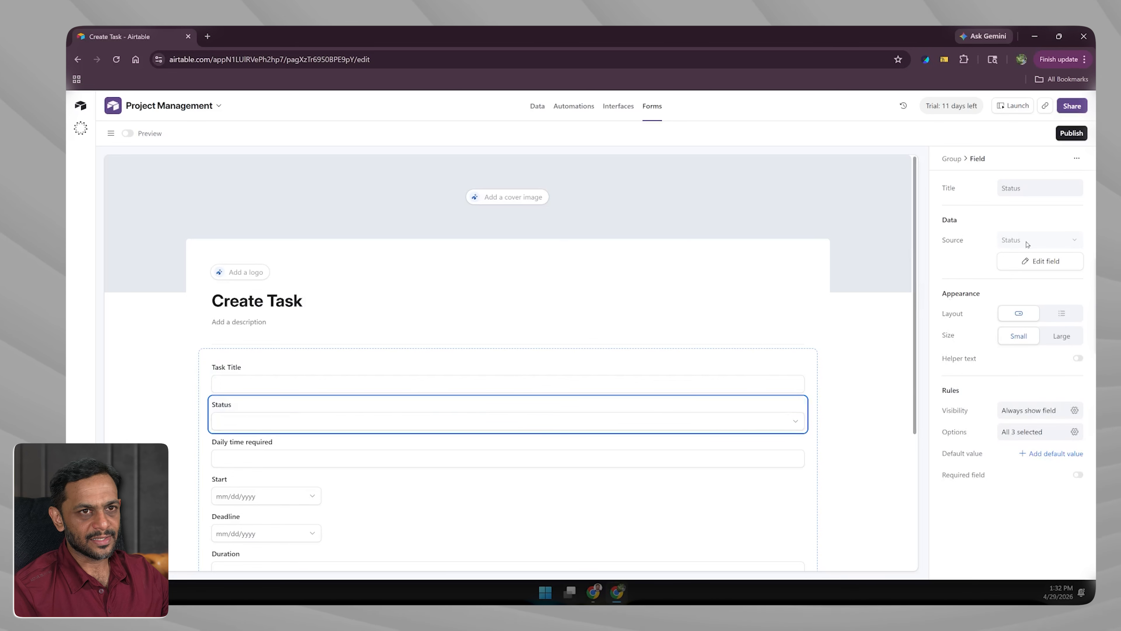
left_click(1047, 261)
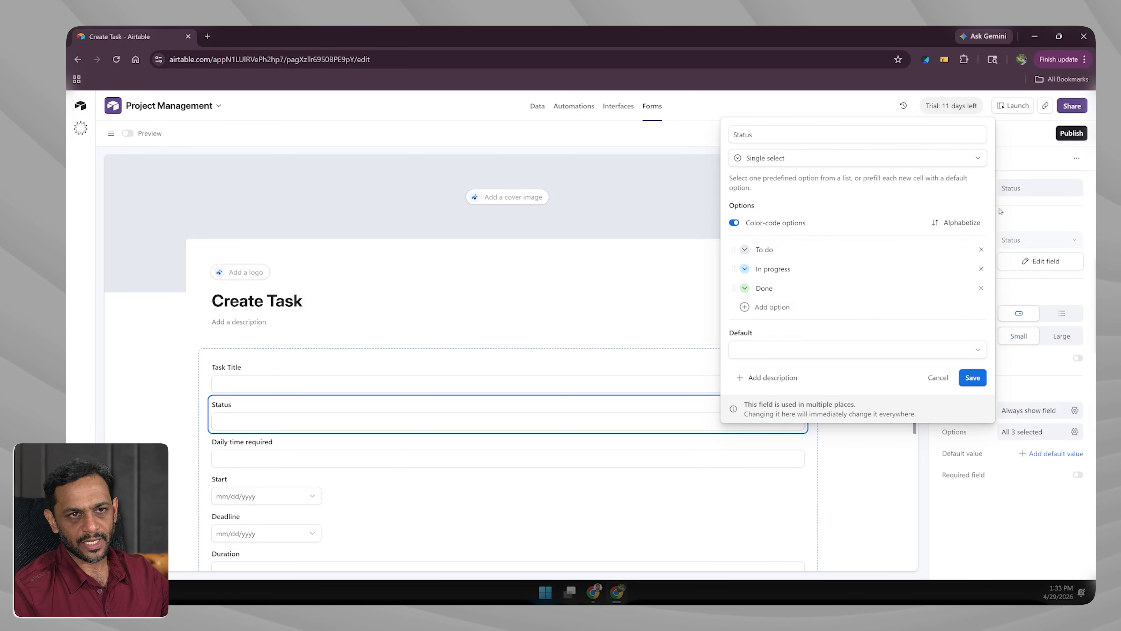
left_click(1016, 224)
- Examine the appearance and rule settings of the Daily time required, Deadline and Start fields
left_click(299, 449)
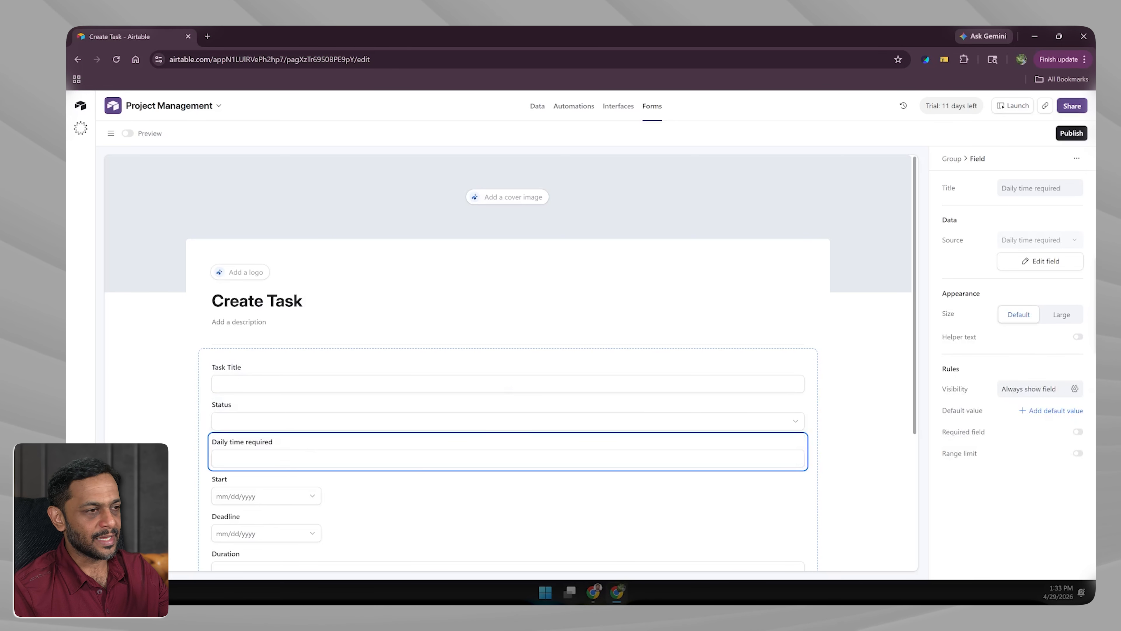
scroll(650, 471, "down", 3)
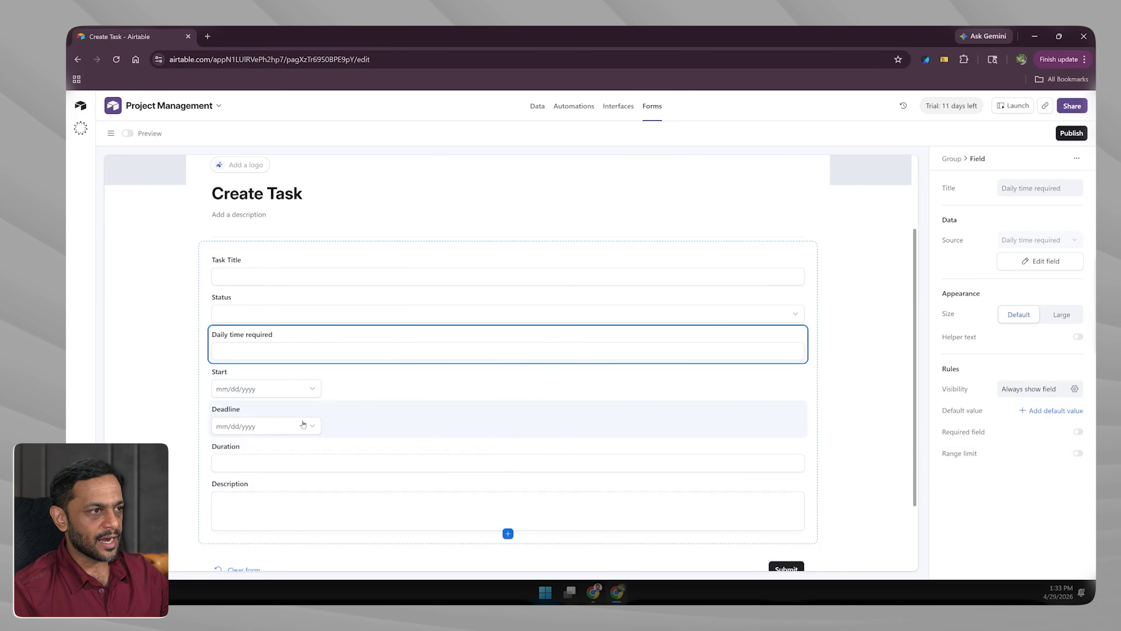
left_click(400, 425)
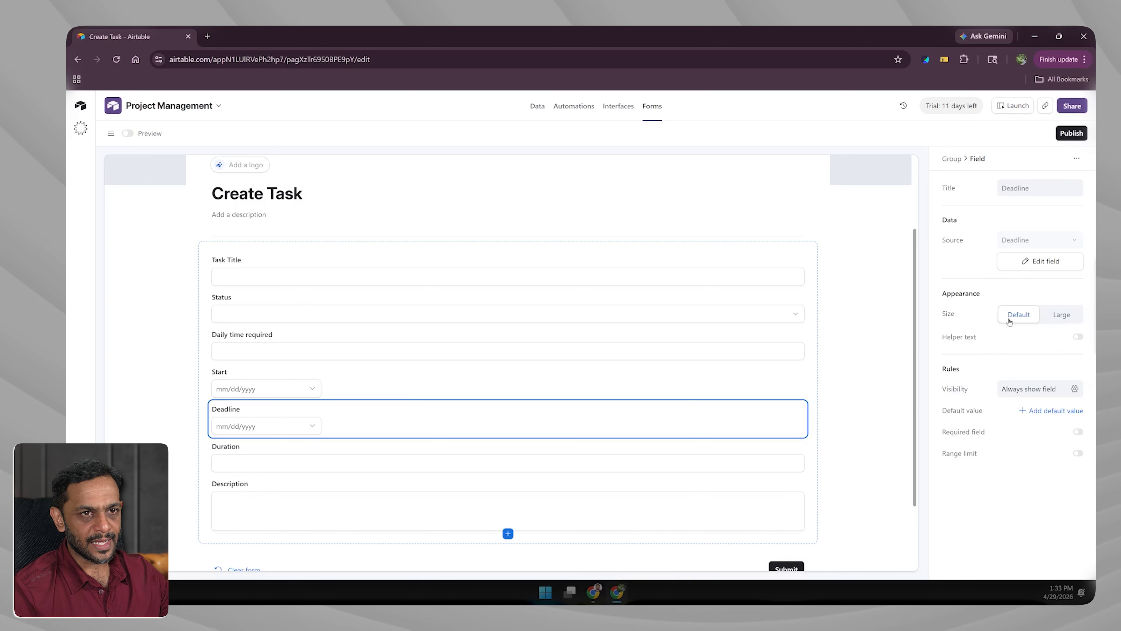
left_click(370, 375)
left_click(370, 339)
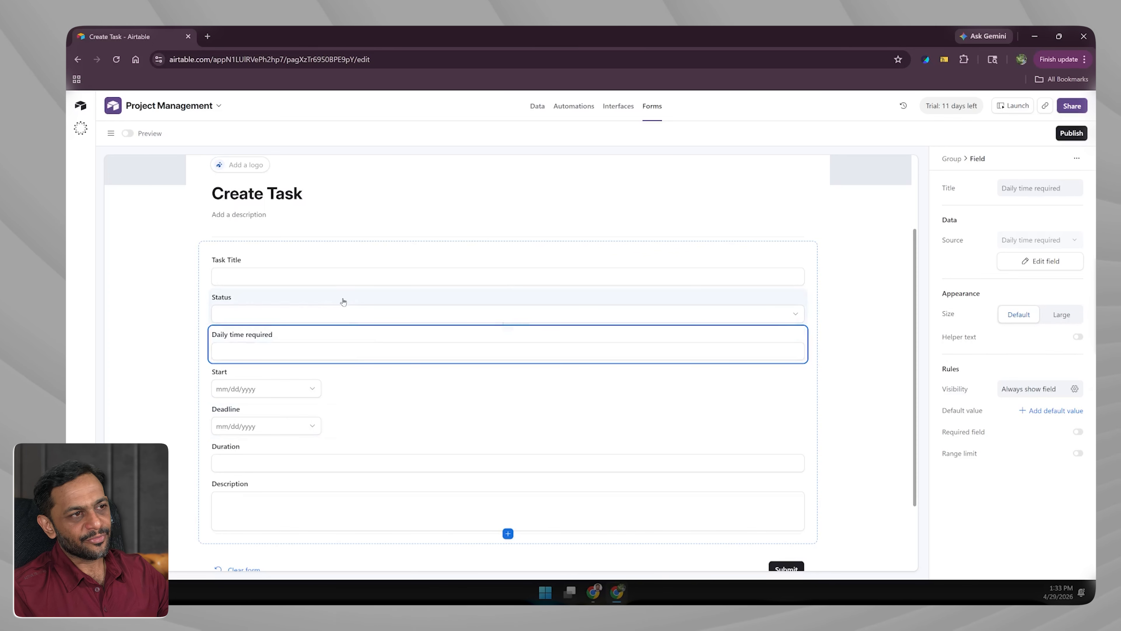
- Make the Task Title field required and check which actions the field offers
left_click(329, 261)
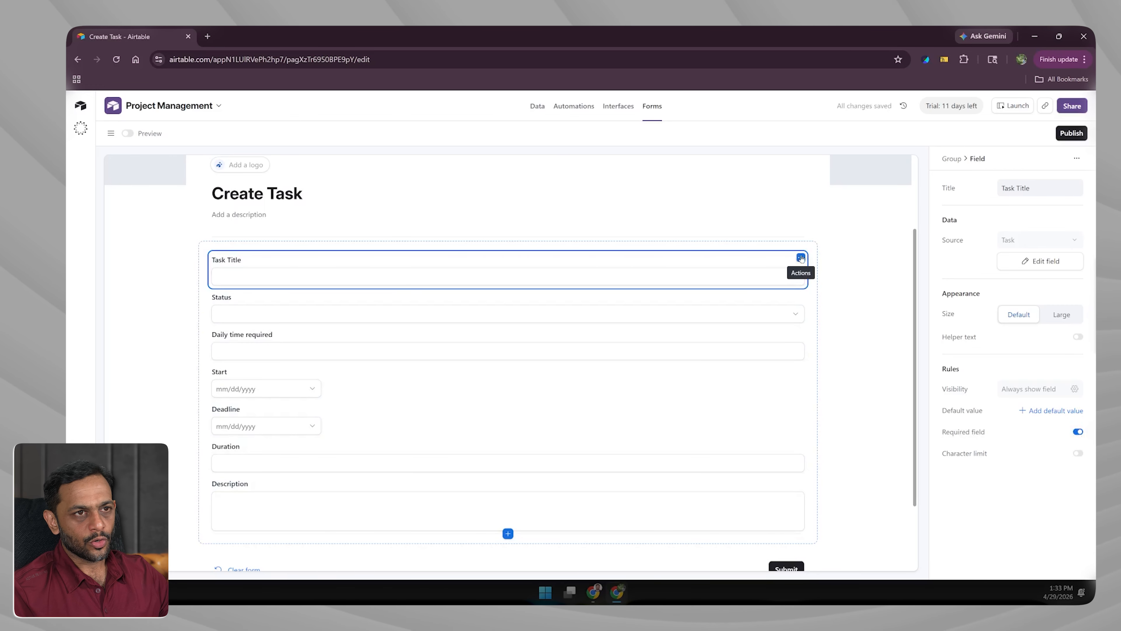
left_click(802, 259)
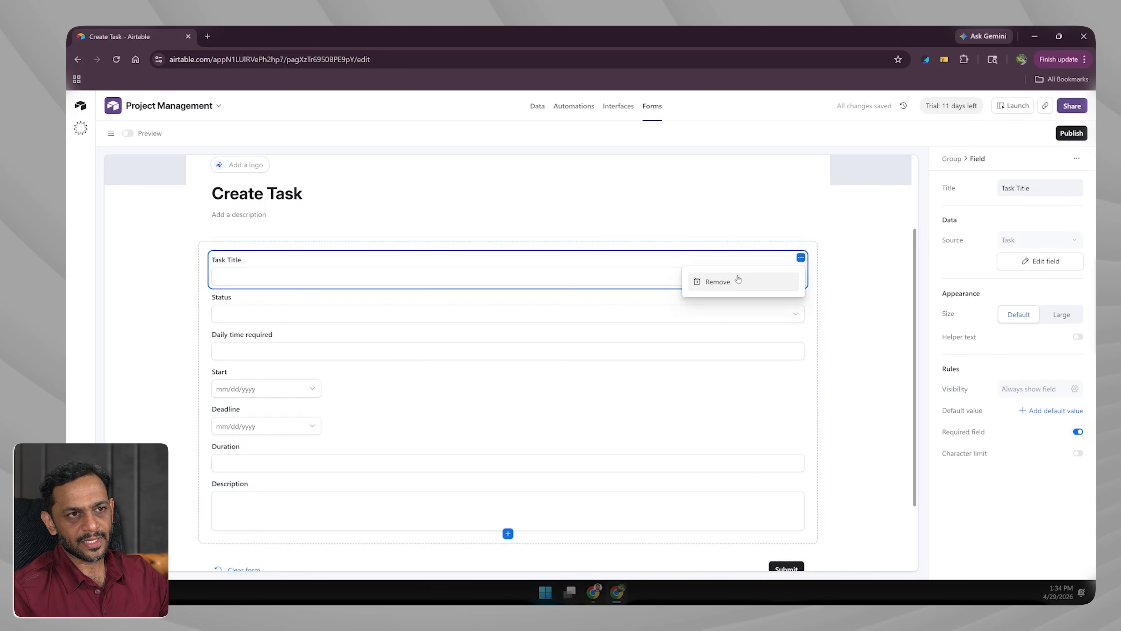
left_click(844, 271)
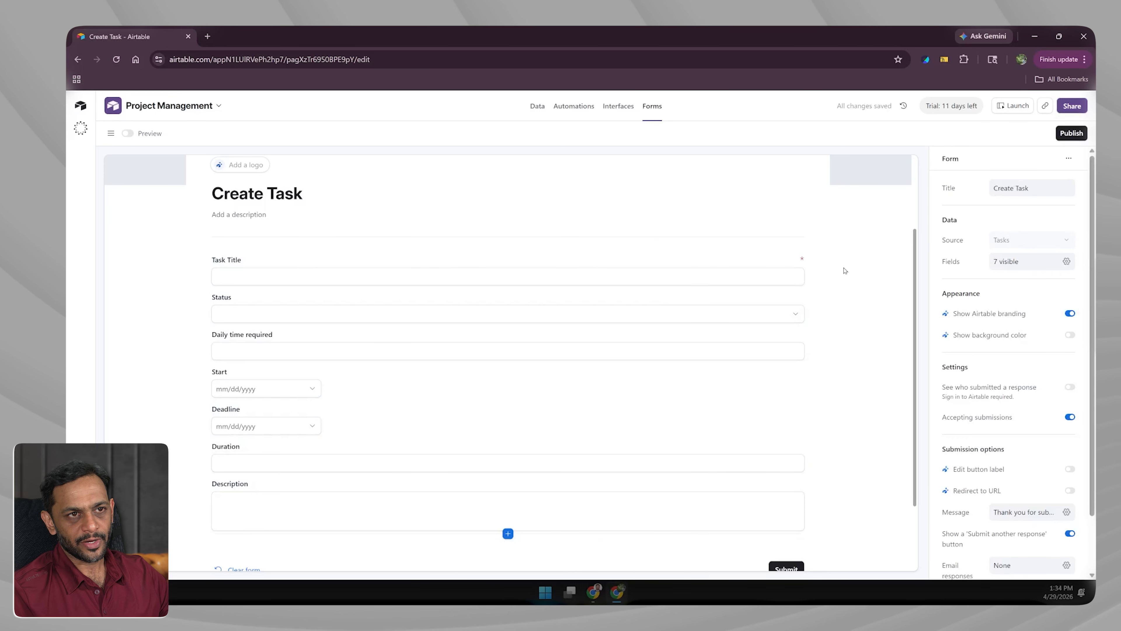
left_click(711, 262)
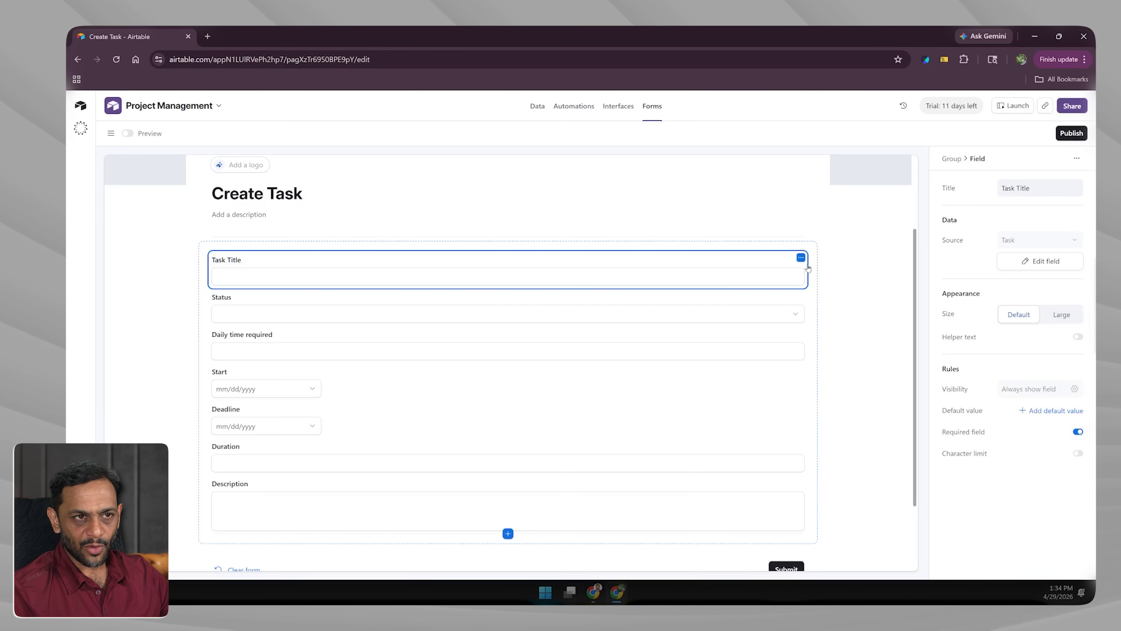
left_click(845, 283)
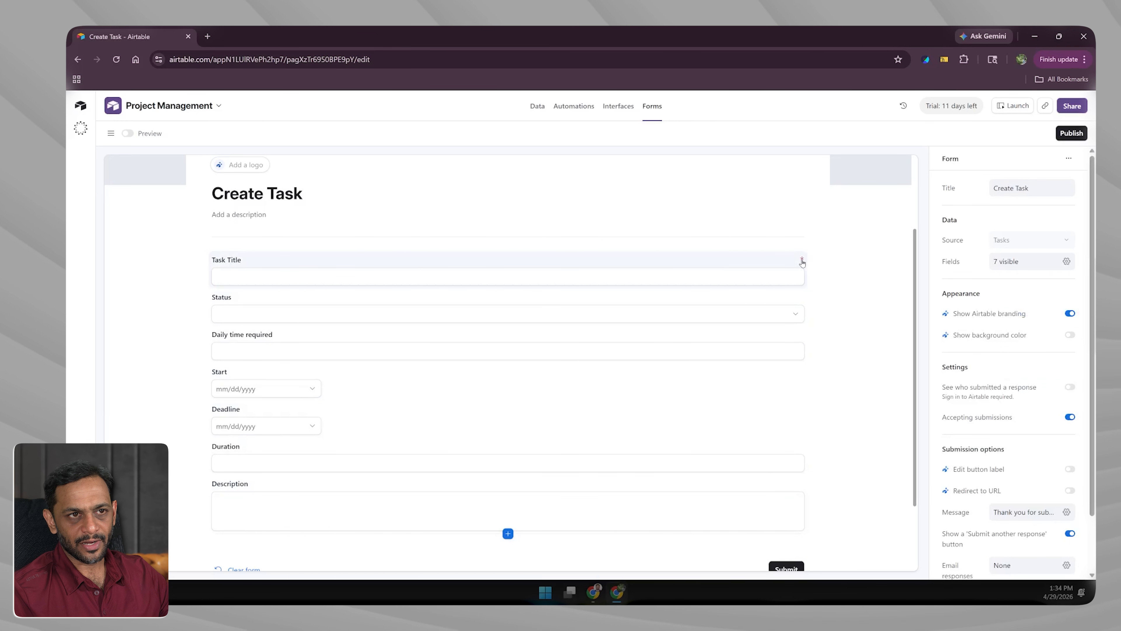
- Compare the rules available for the Task Title field with those of the Start date field
left_click(699, 255)
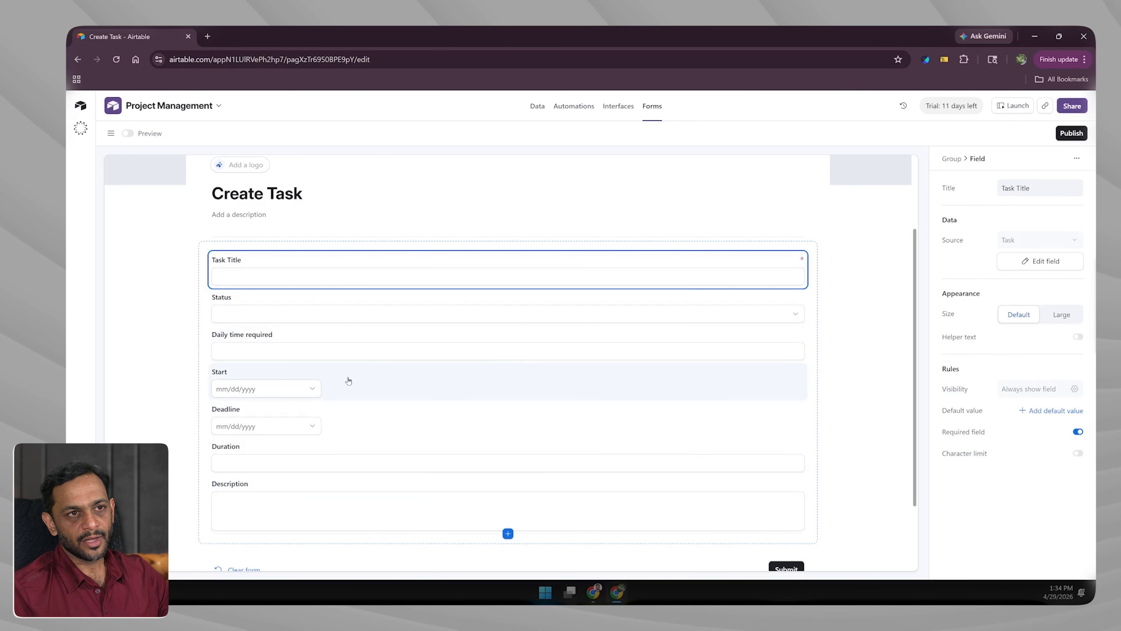
left_click(278, 374)
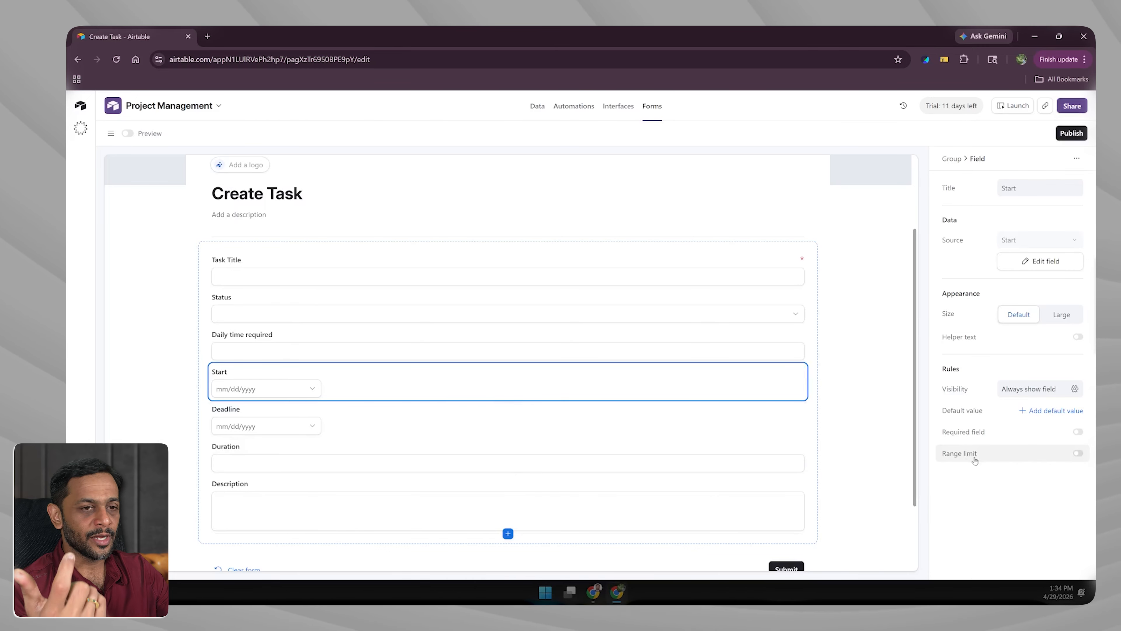
left_click(287, 260)
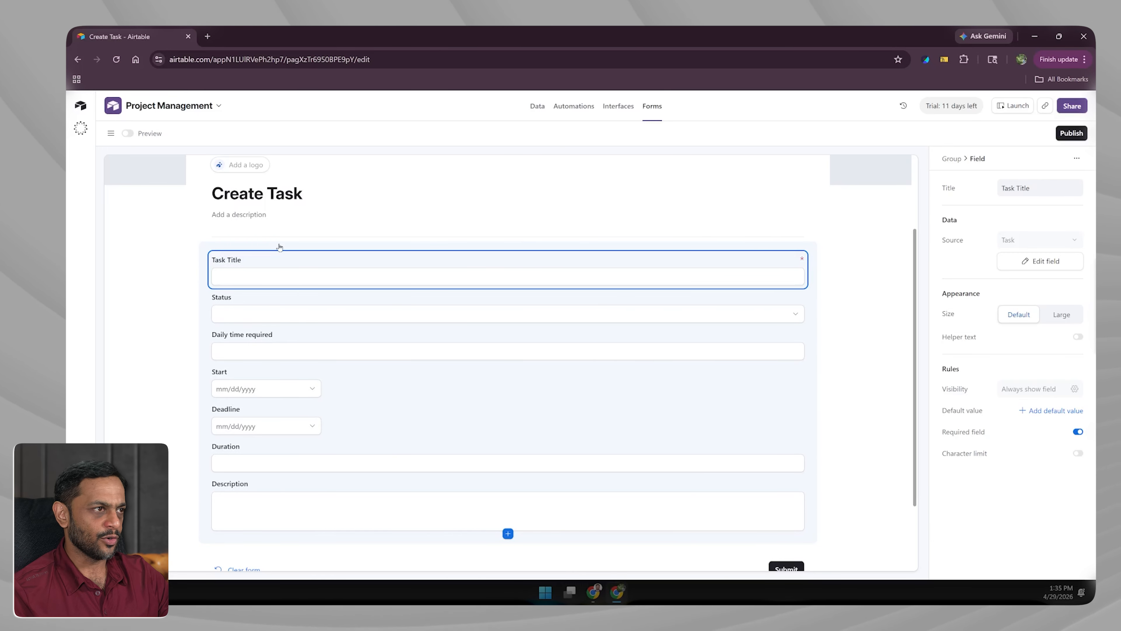
- Examine the field group's settings, the elements that can be added to it and its available actions
left_click(279, 246)
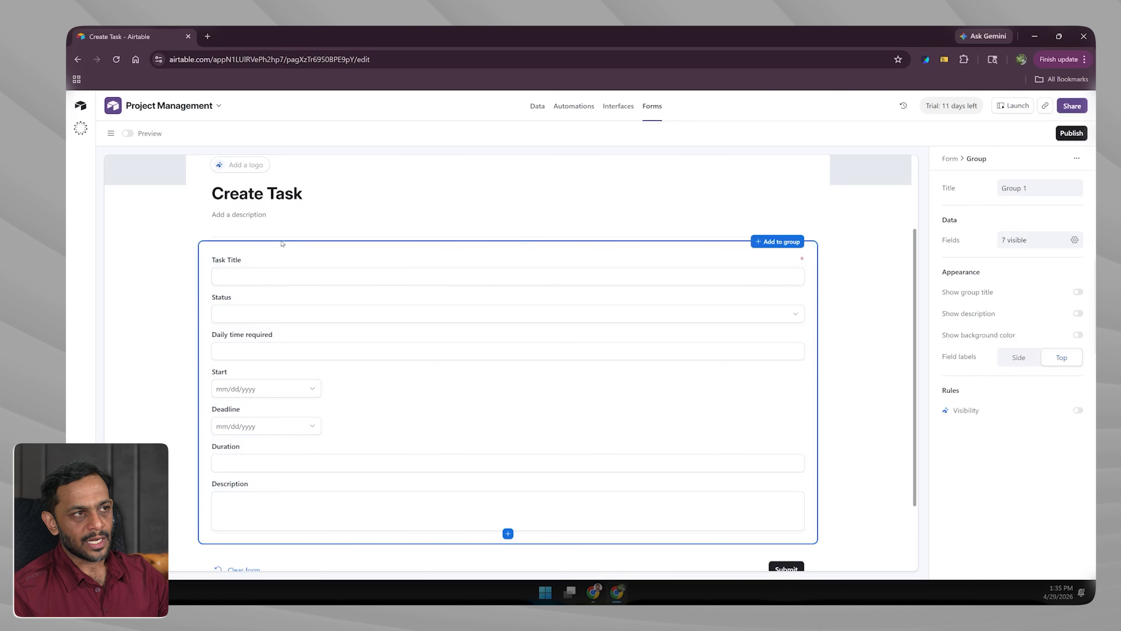
left_click(783, 244)
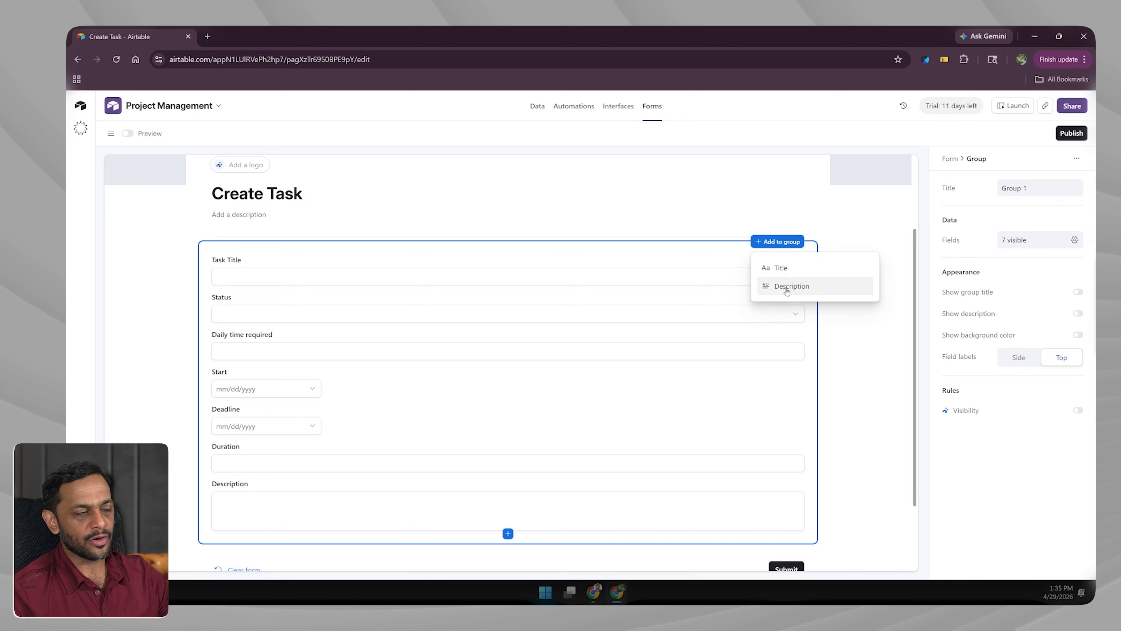
left_click(699, 247)
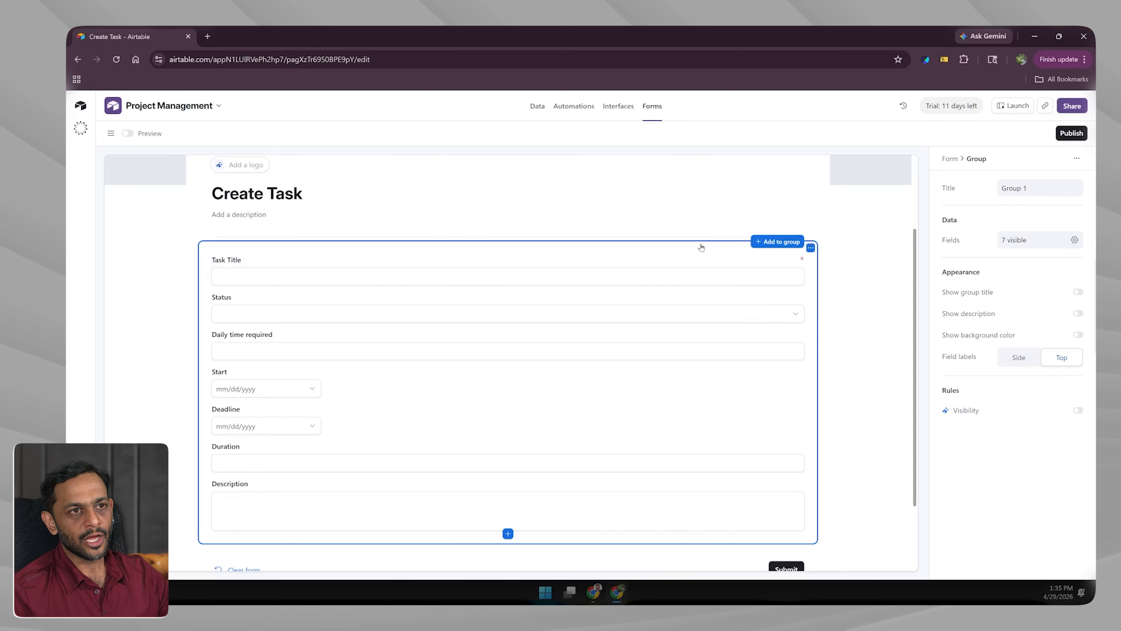
left_click(811, 249)
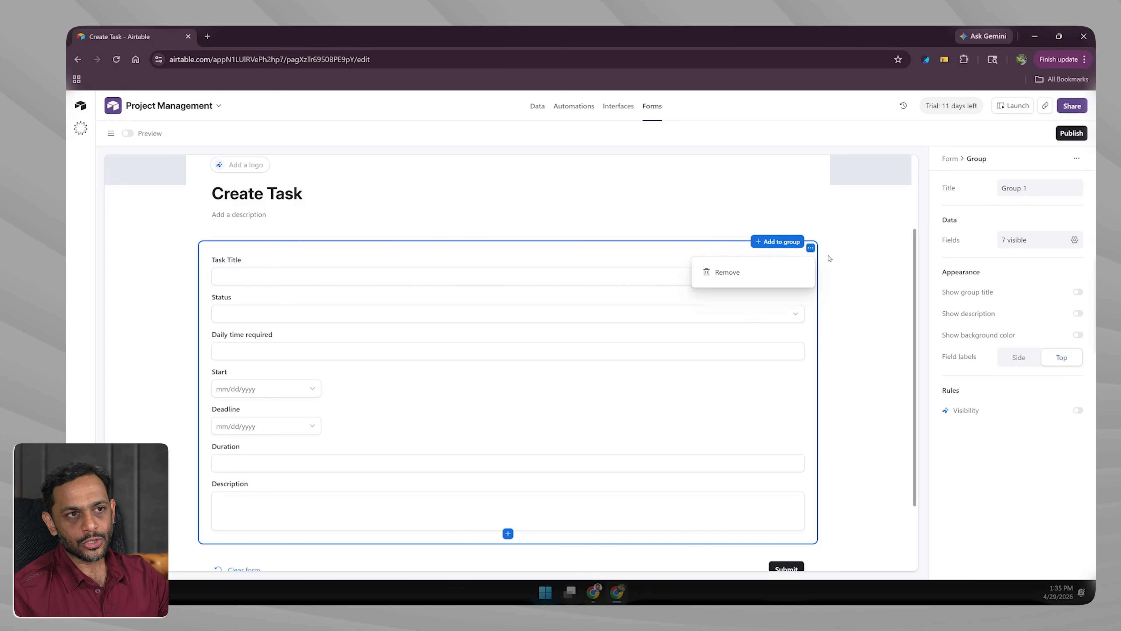
left_click(725, 243)
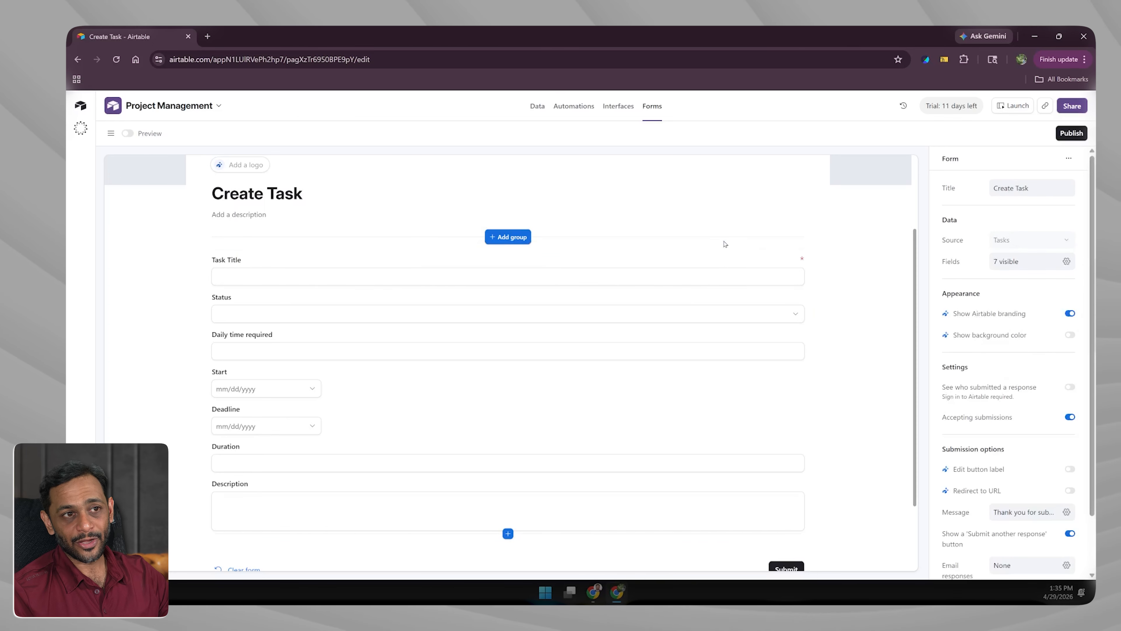
left_click(809, 252)
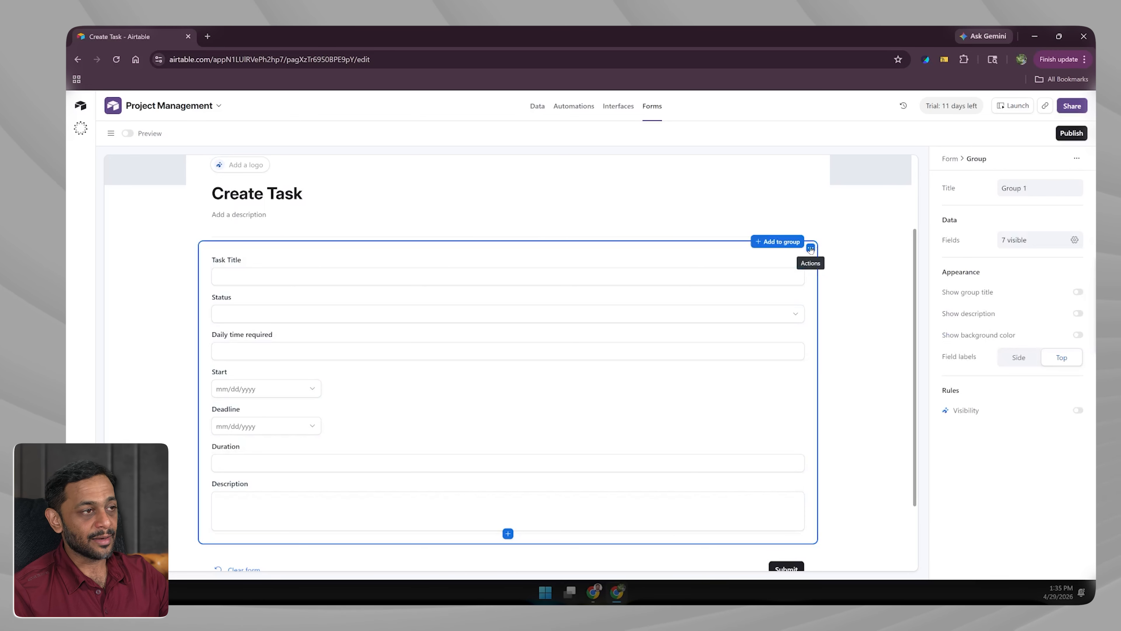
- Check which visibility conditions can be set for the Daily time required field
scroll(822, 298, "down", 2)
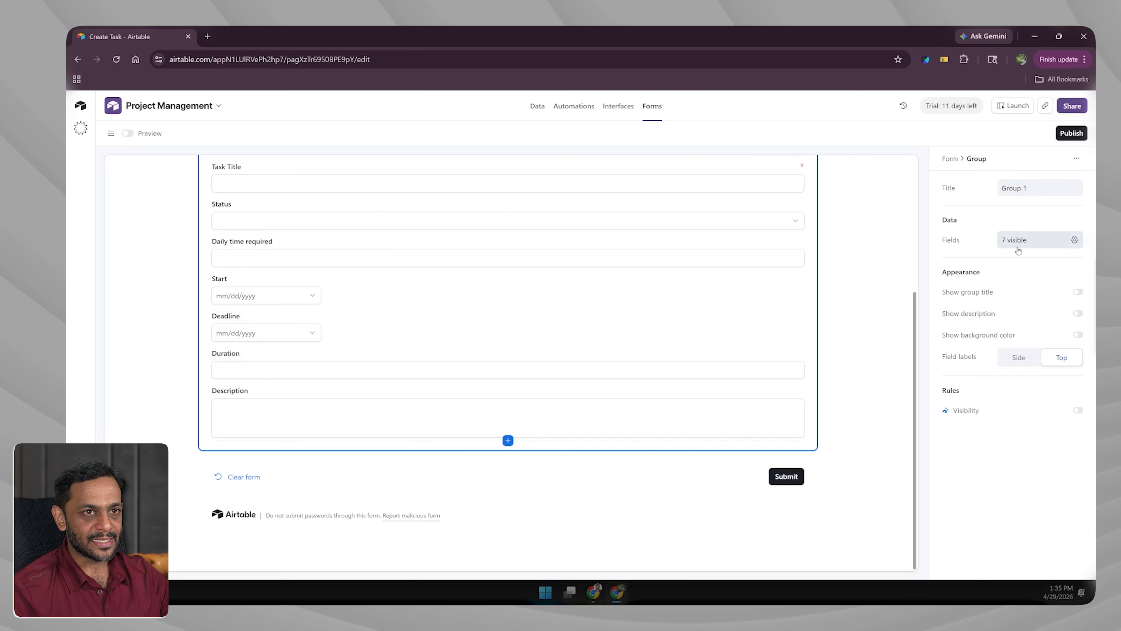
left_click(325, 259)
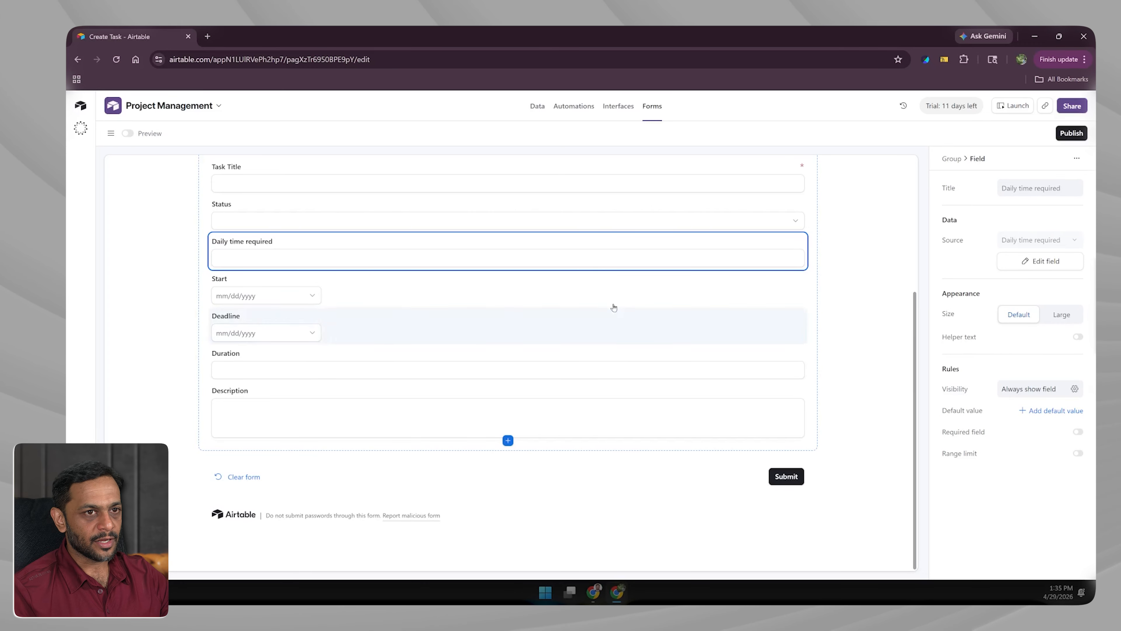
left_click(1028, 391)
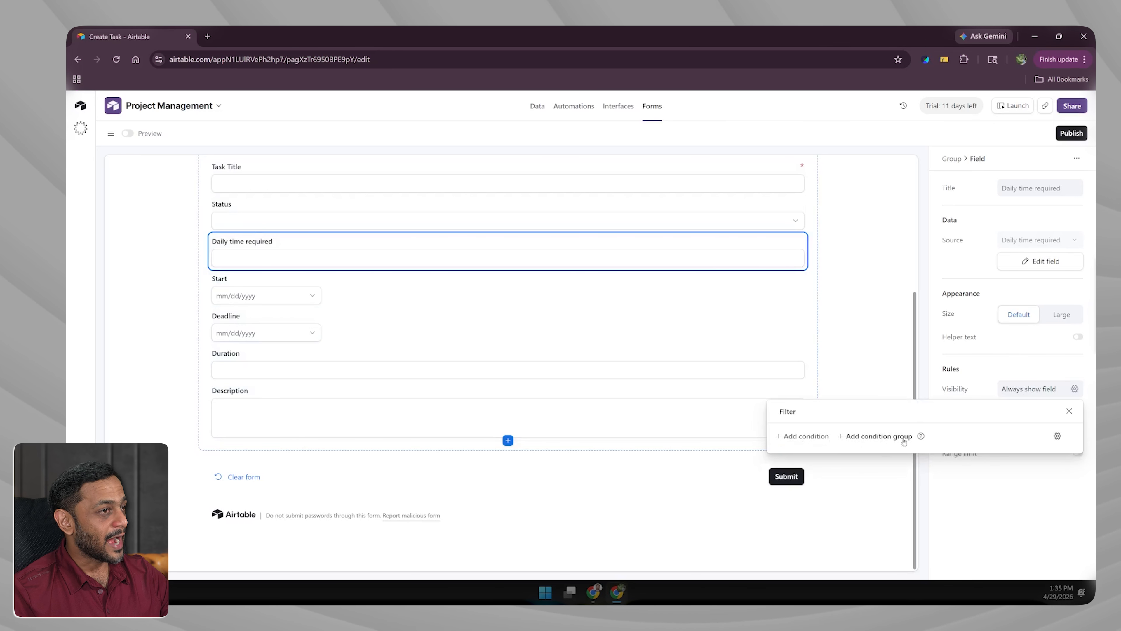
left_click(879, 266)
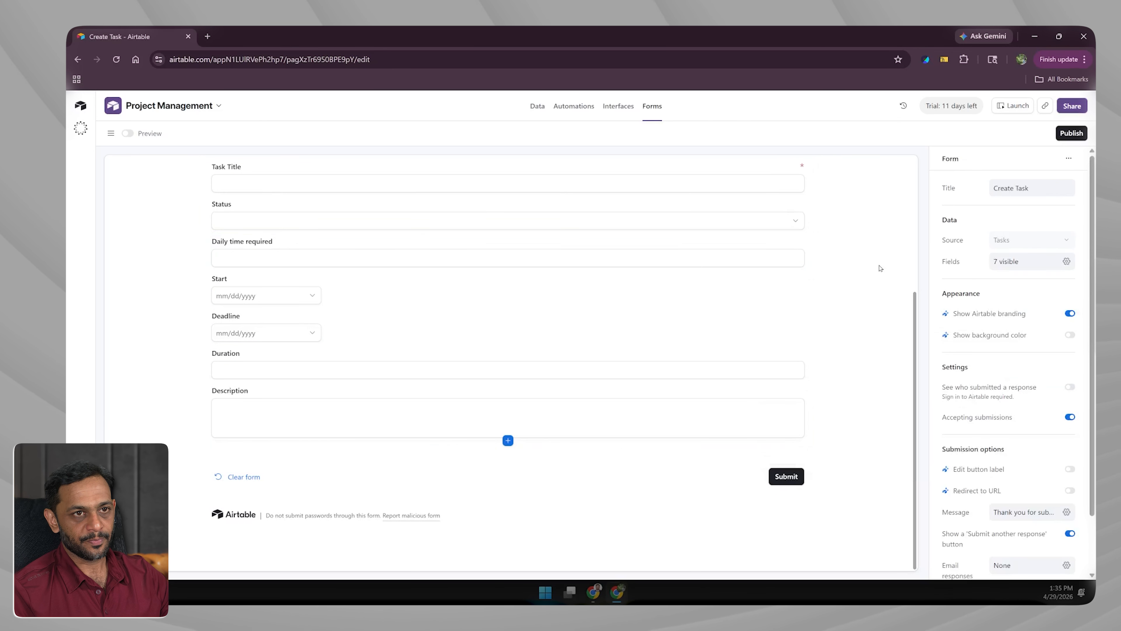
- Add the existing Assignee field to the form between Task Title and Status
scroll(517, 339, "up", 4)
scroll(516, 339, "down", 3)
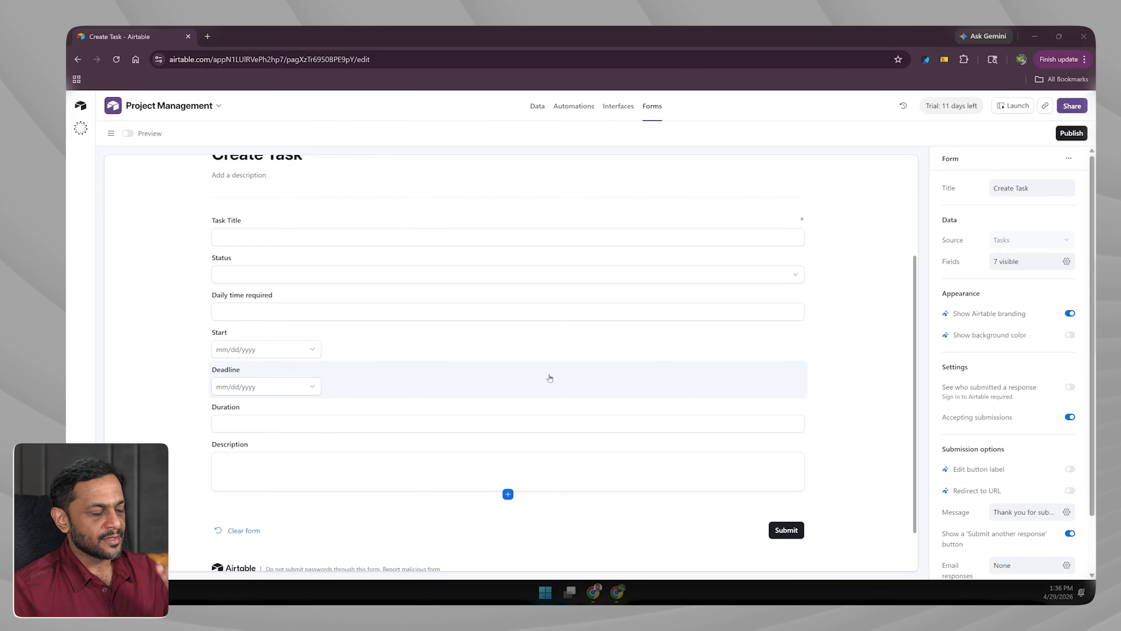
scroll(475, 318, "up", 3)
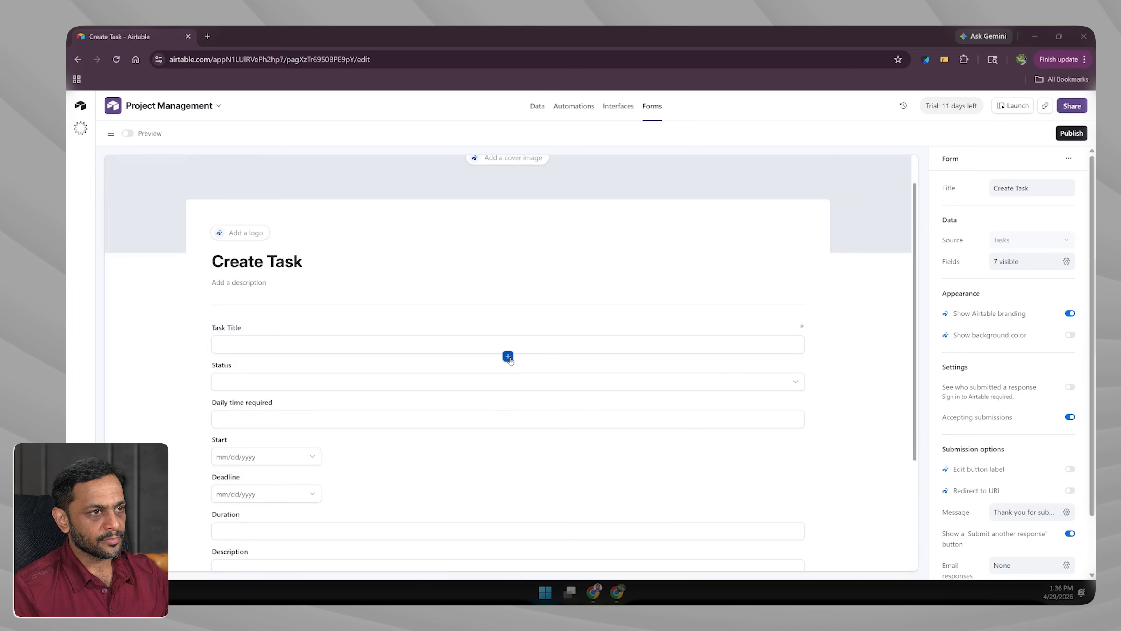
left_click(508, 357)
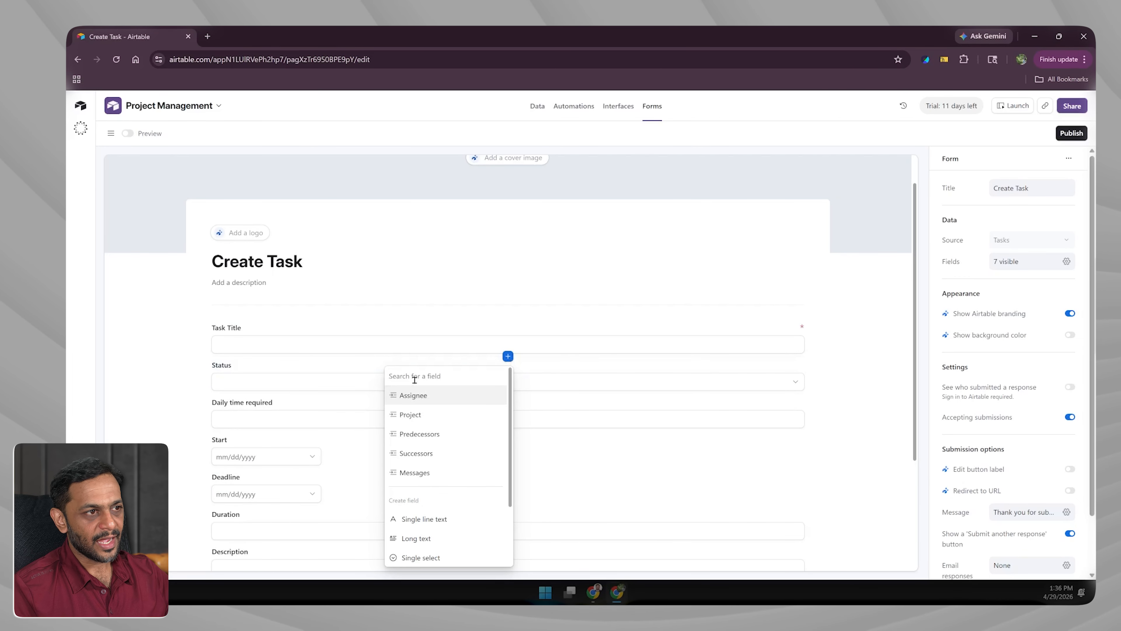
left_click(419, 396)
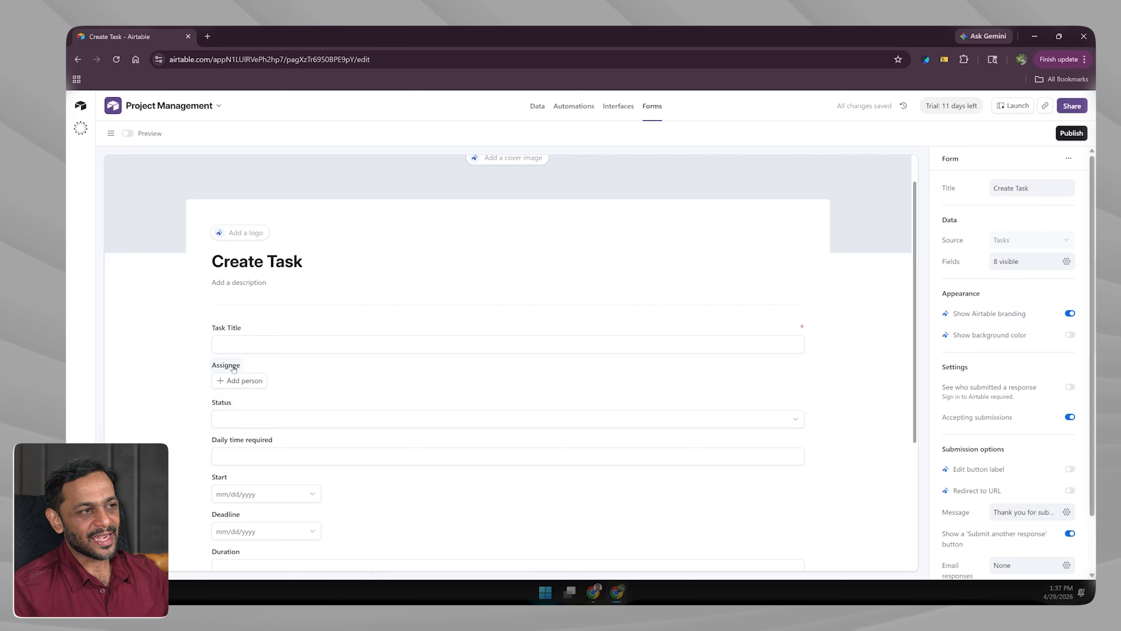
- Disallow linking to multiple records in the Assignee field's configuration, save it and confirm the change to its dependencies
left_click(235, 385)
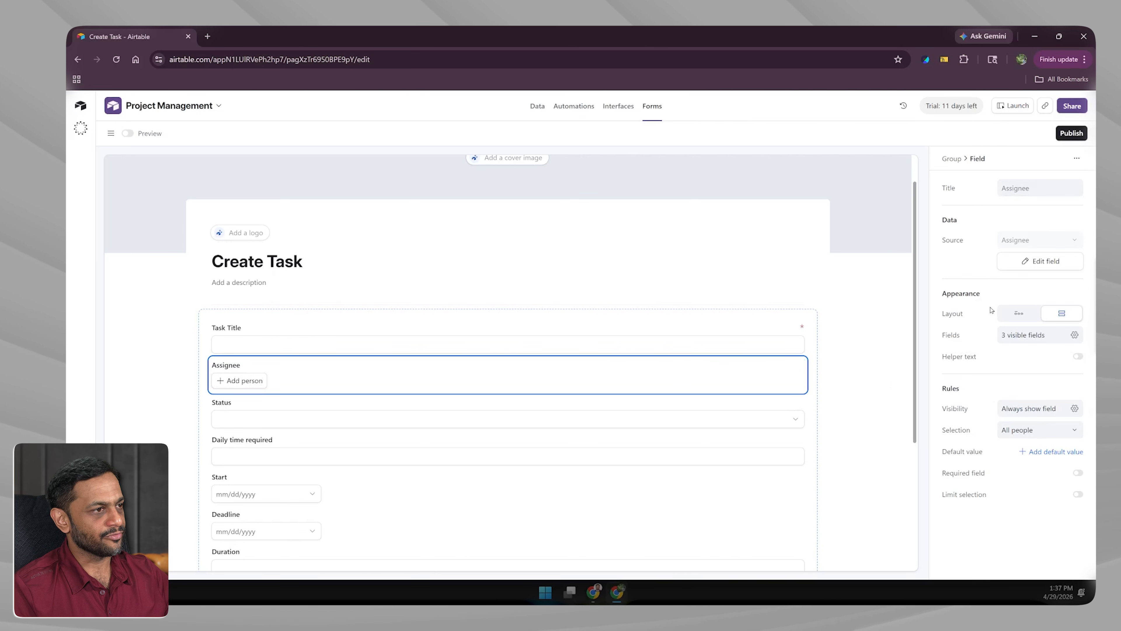
left_click(1055, 262)
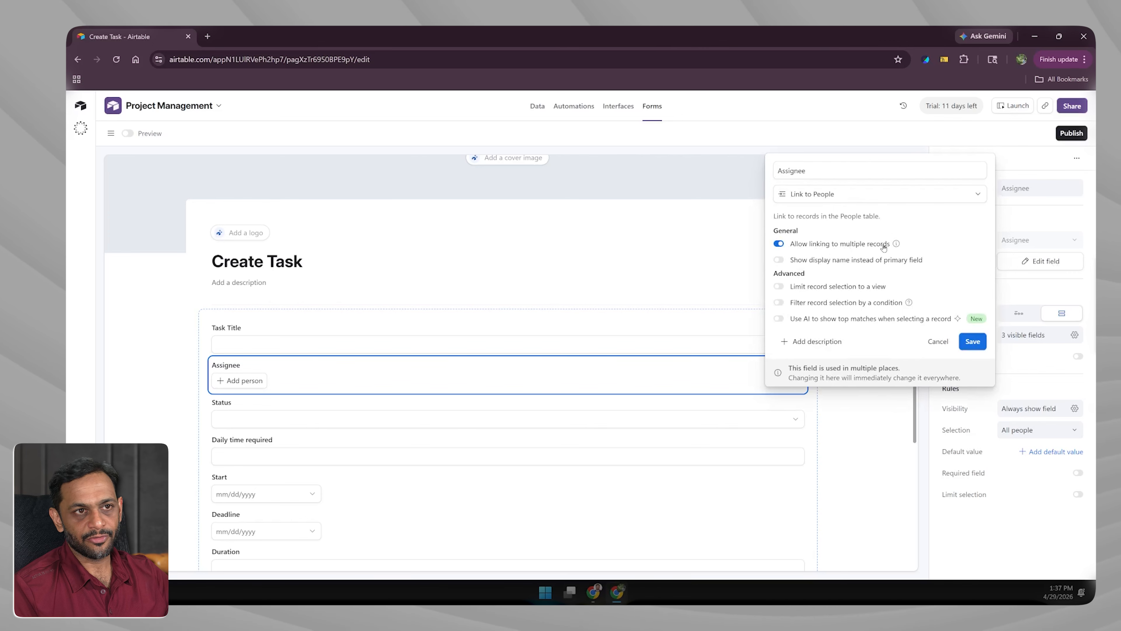
left_click(778, 244)
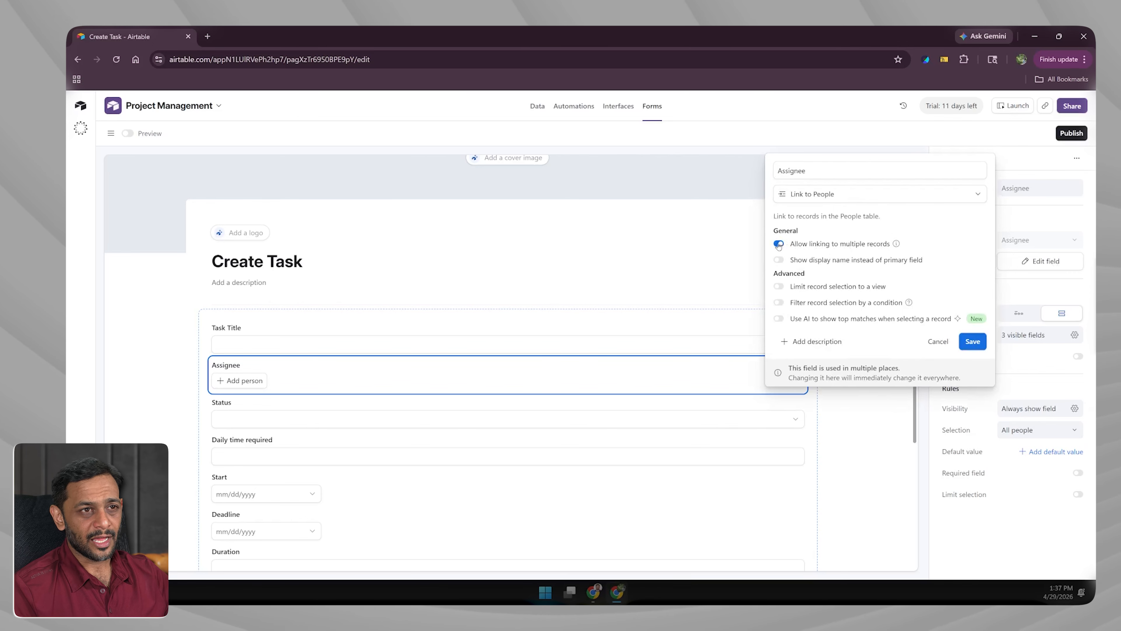
left_click(973, 341)
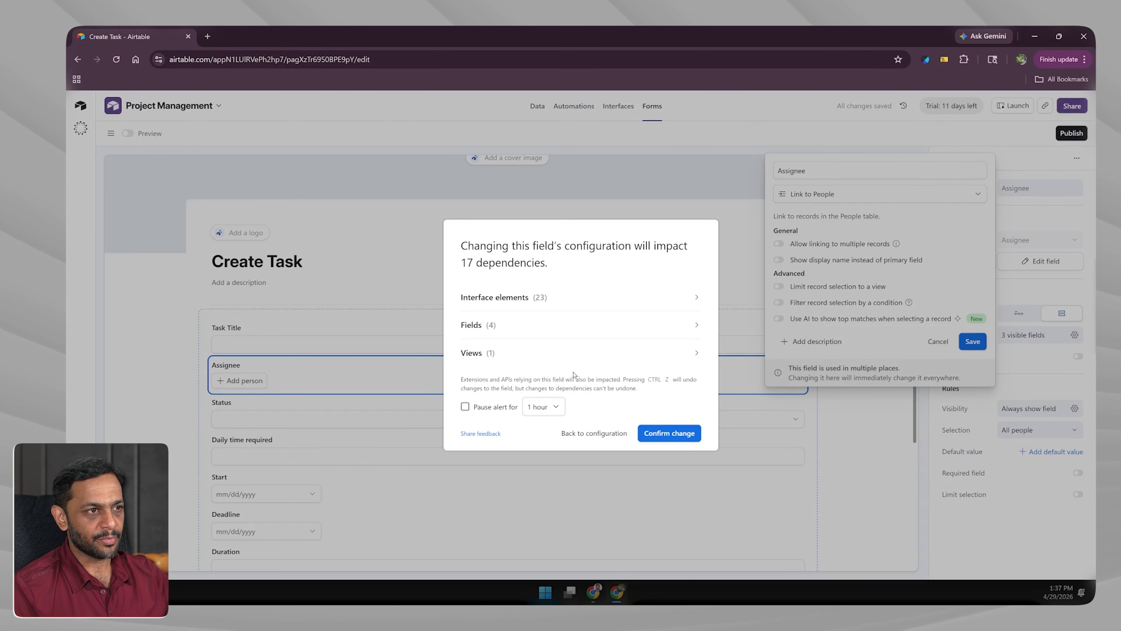
left_click(667, 433)
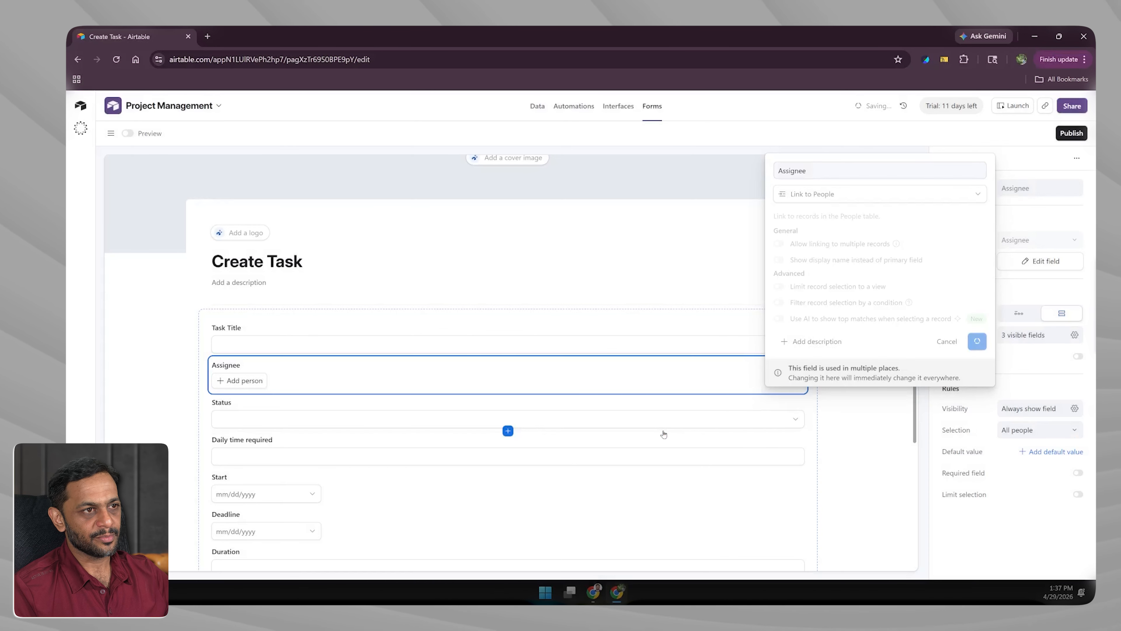
- Compare the Assignee field's Pills layout with its original layout and examine the visibility and order of its linked fields
left_click(1020, 315)
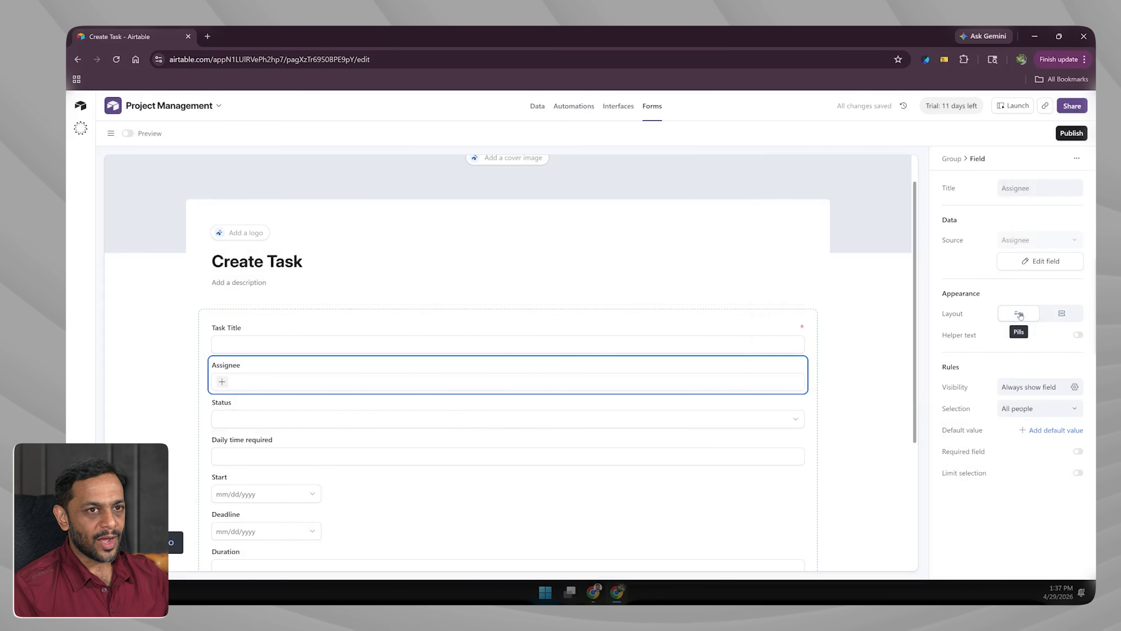
left_click(1061, 314)
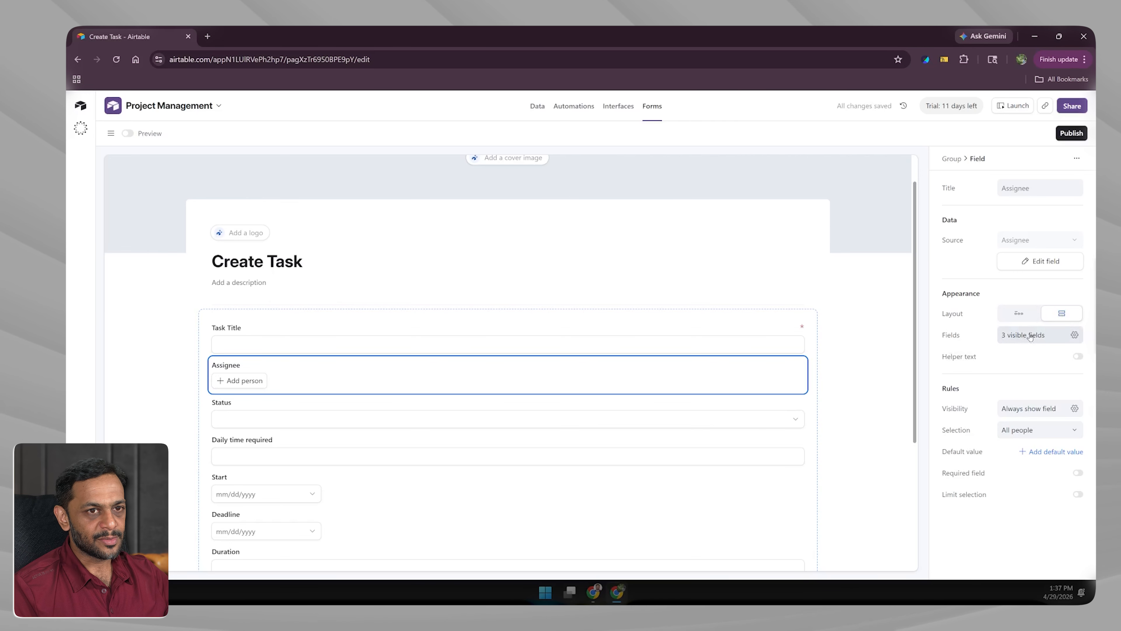
left_click(1074, 336)
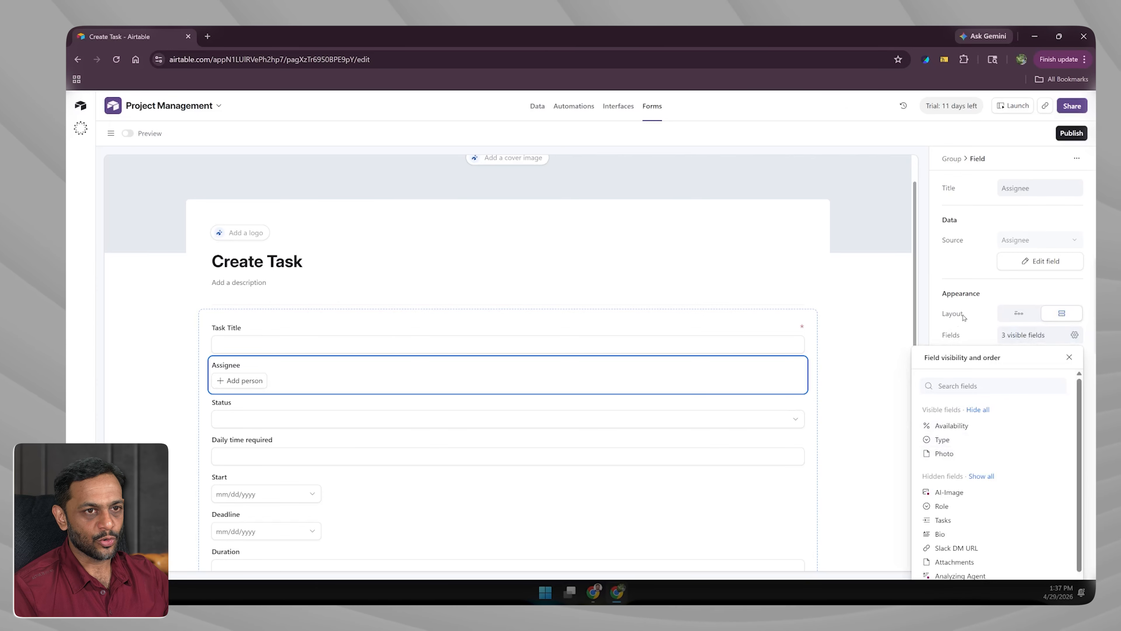
left_click(975, 316)
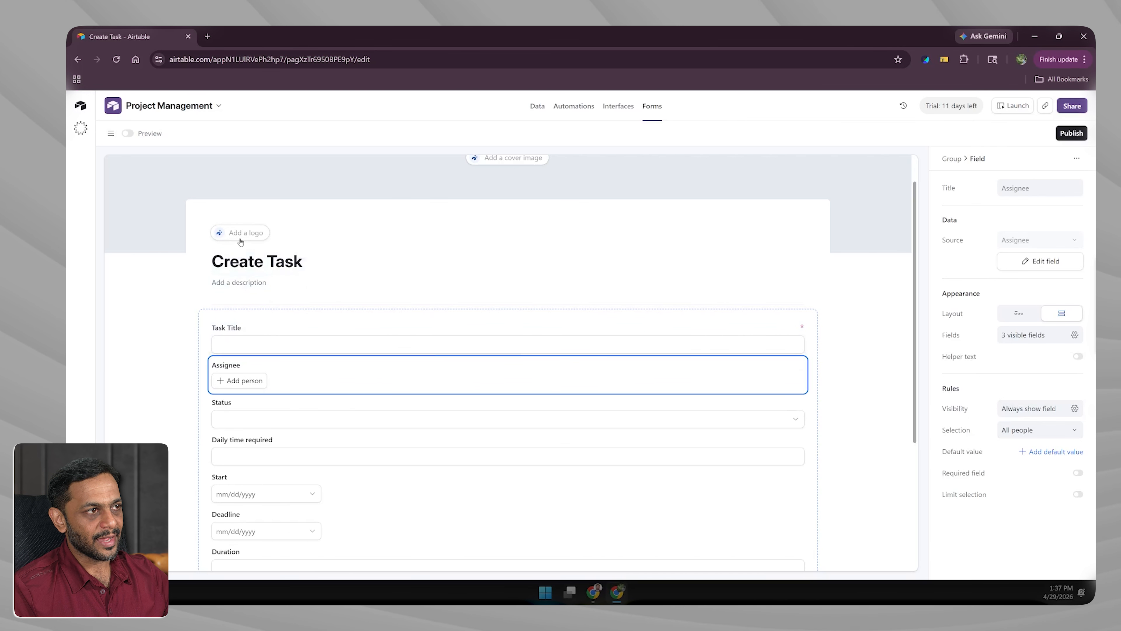
- Add the description "Create a task and assign to a team member" below the form title
left_click(237, 284)
type("Create a task and assig")
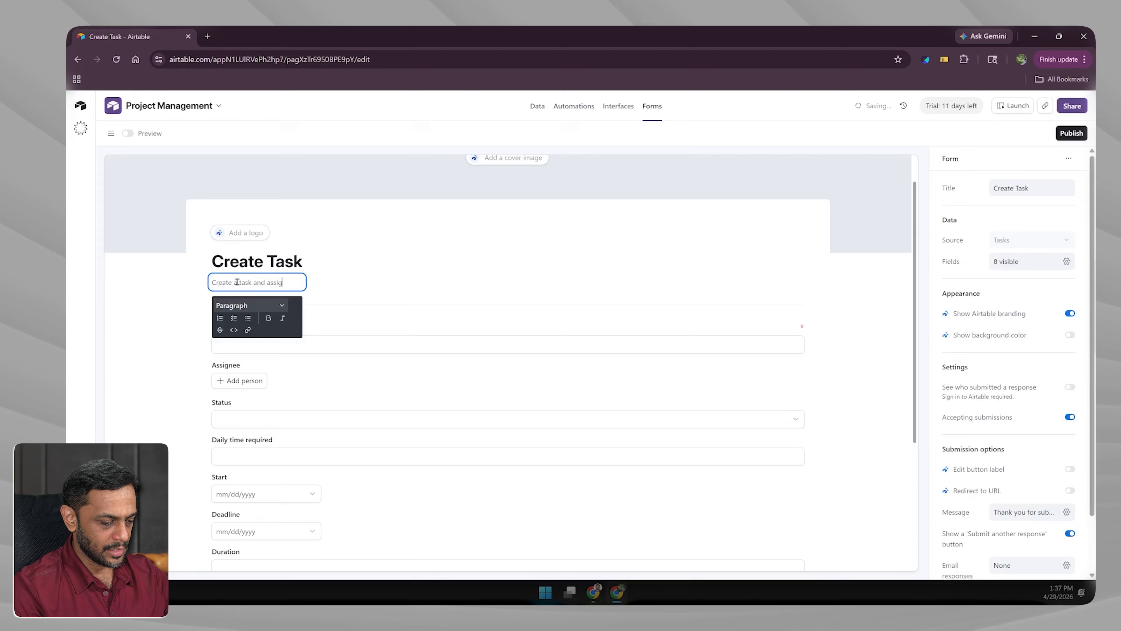
type("n to a team member")
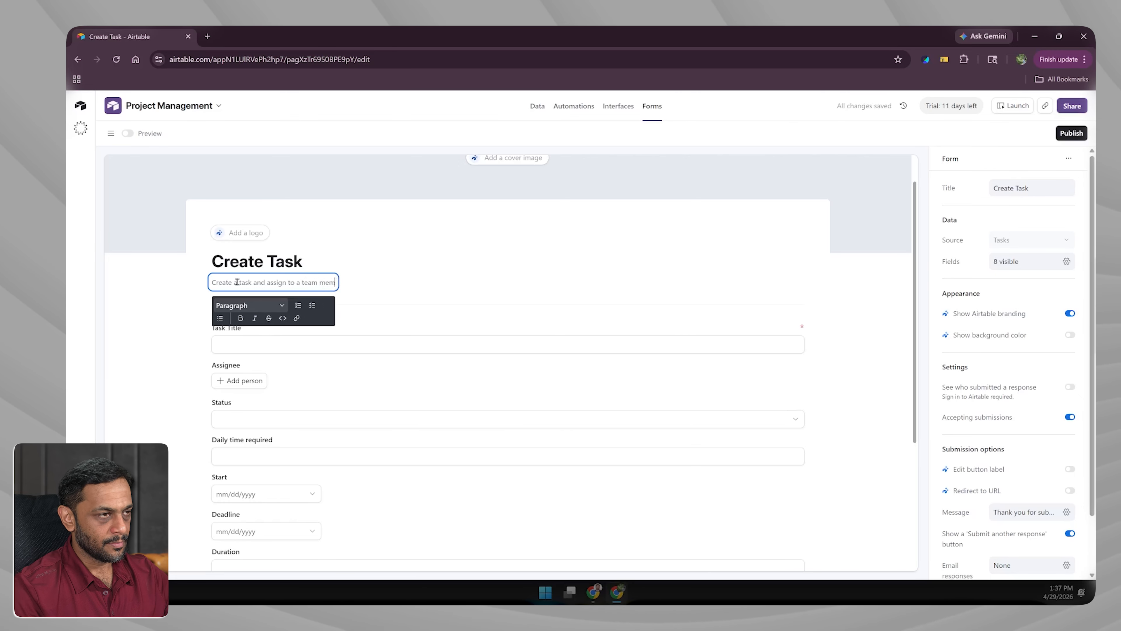
- Review the whole form and hide the Daily time required field from it
scroll(268, 283, "down", 5)
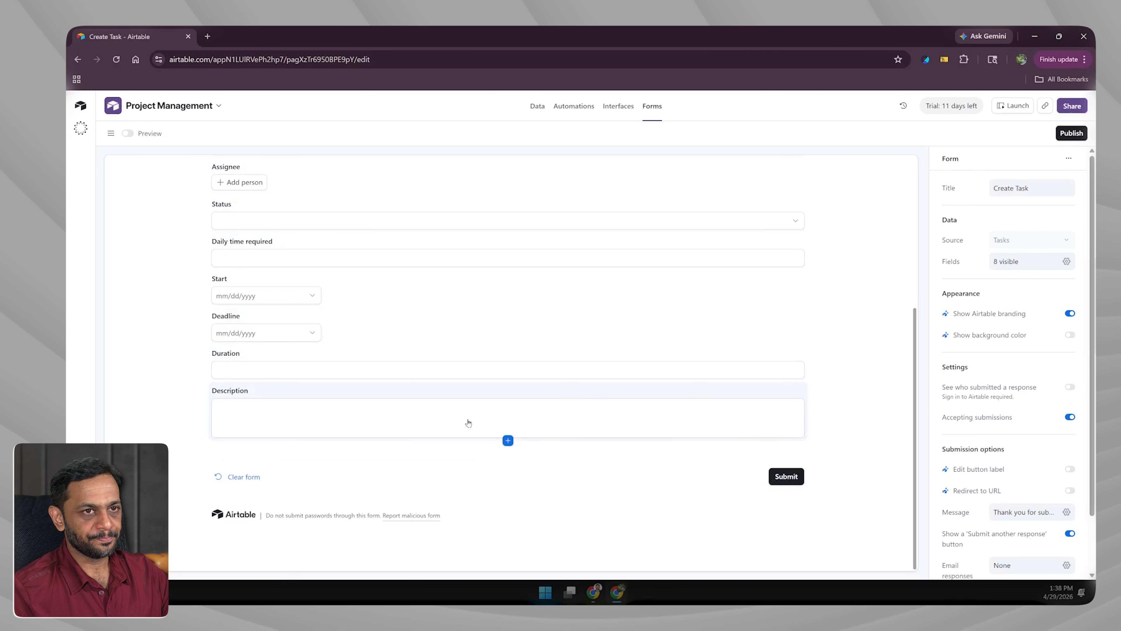
scroll(468, 423, "up", 5)
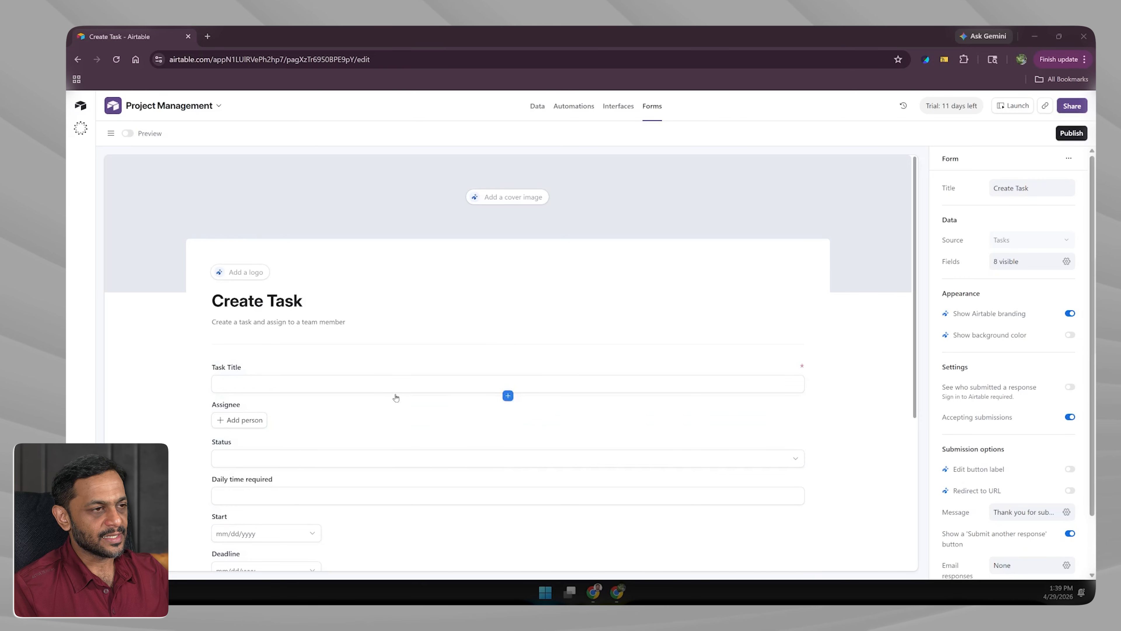
left_click(1021, 266)
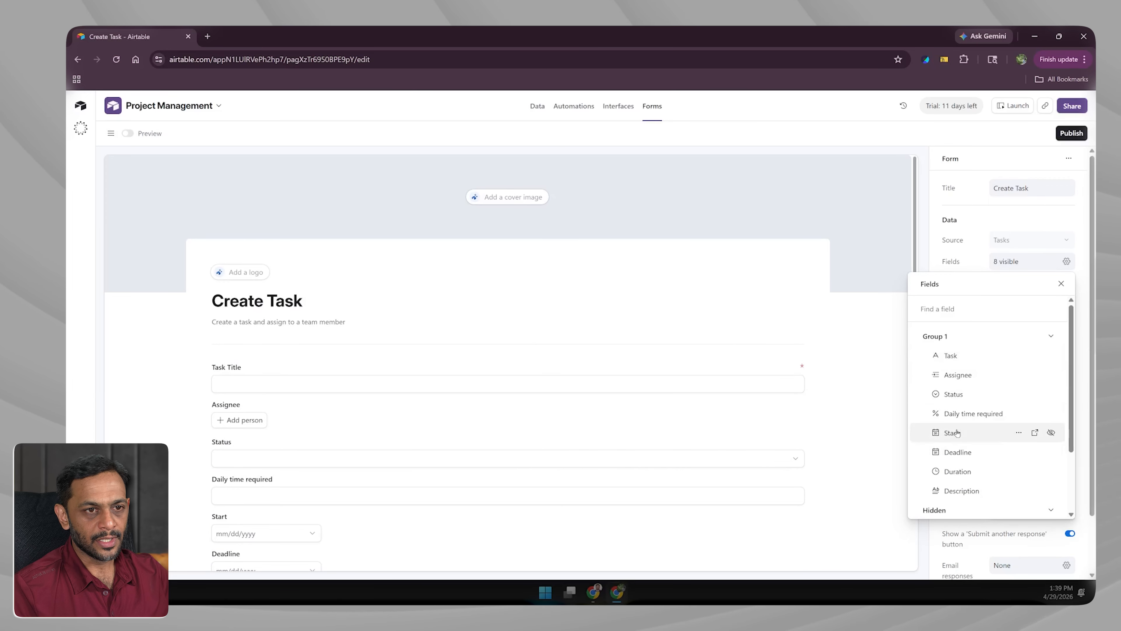
left_click(1052, 414)
left_click(934, 251)
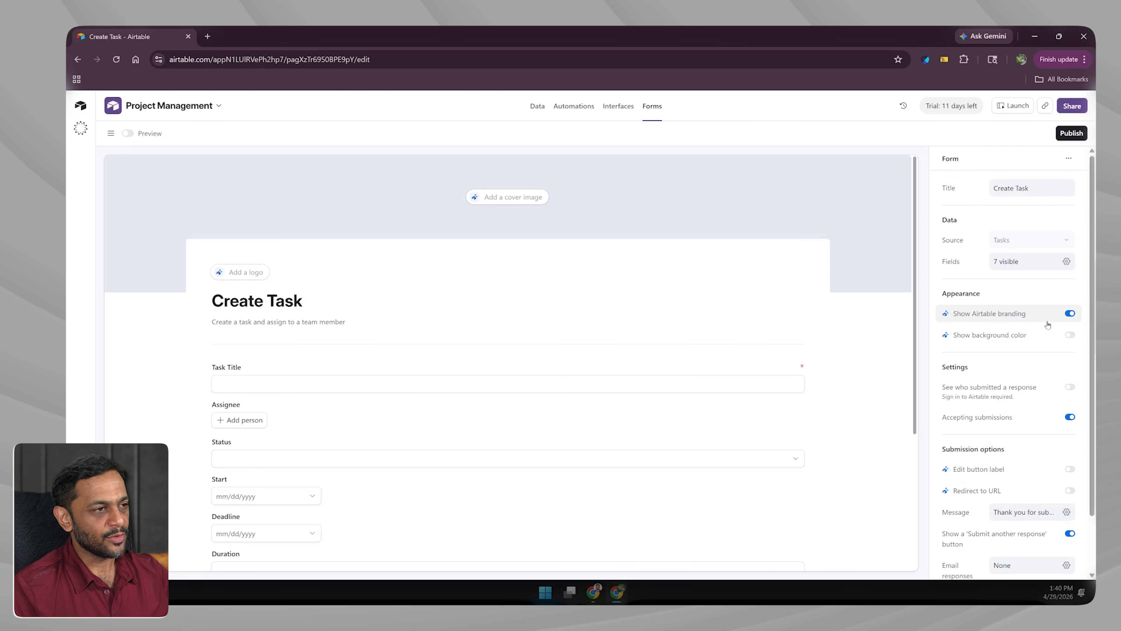
- Try to turn off Airtable branding, and briefly test the option to see who submitted a response
left_click(1070, 314)
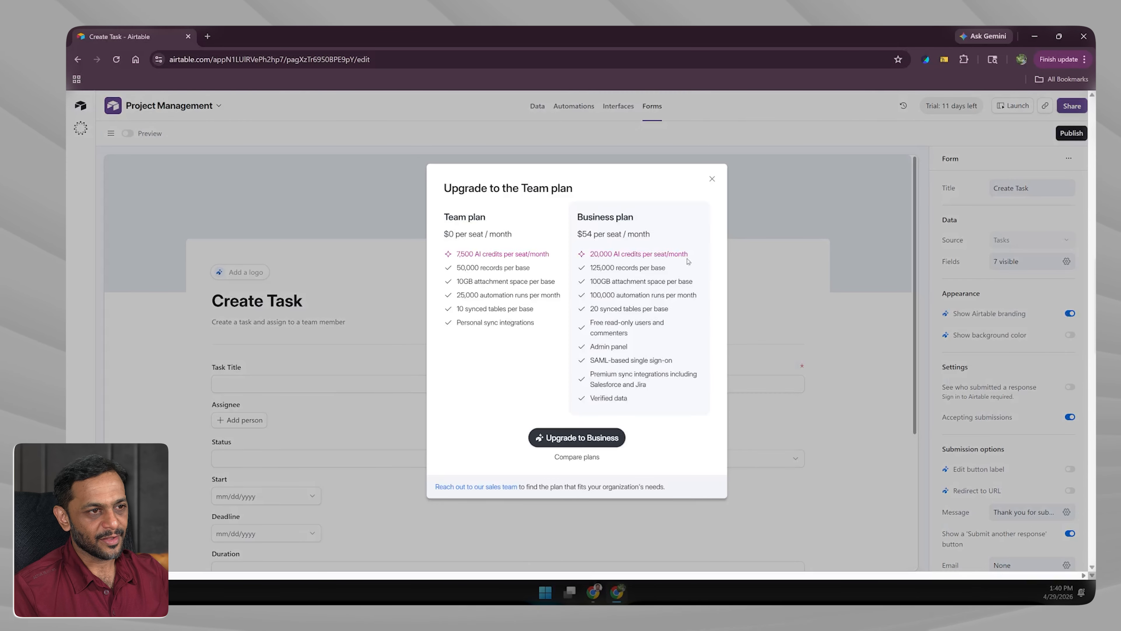
left_click(711, 179)
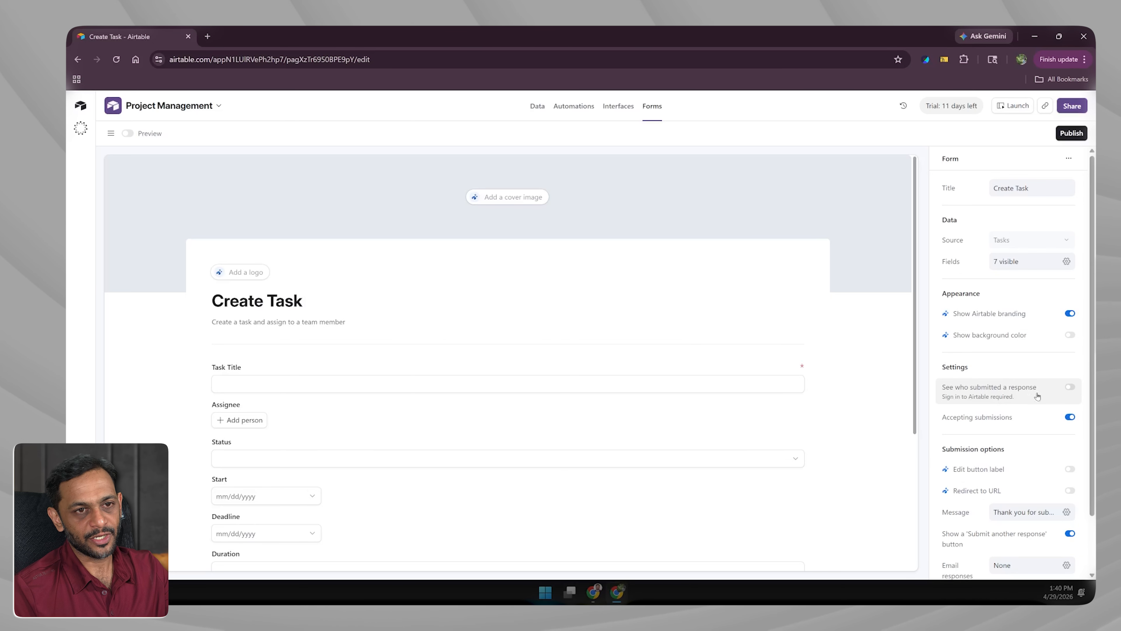
left_click(1069, 388)
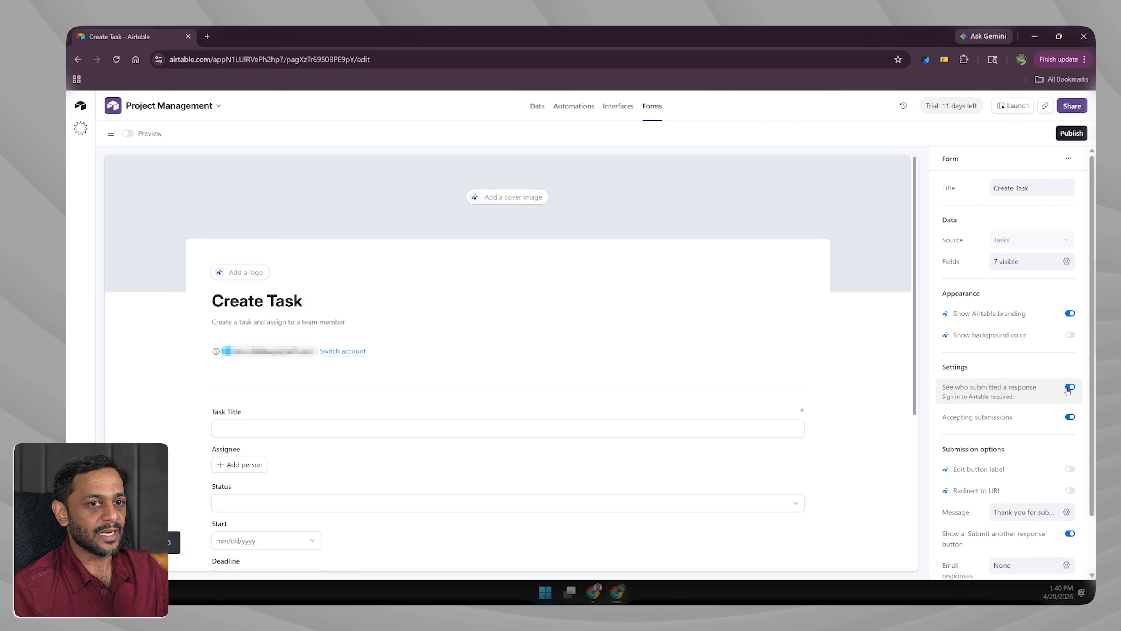
left_click(1069, 388)
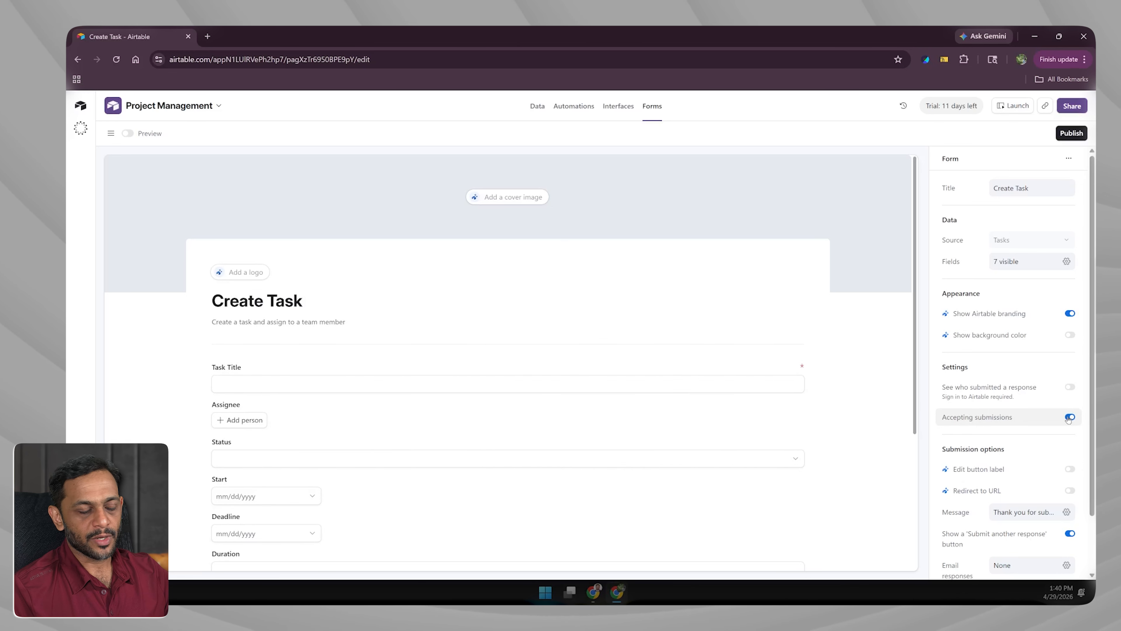
- Set the form's submission message to "Task is created successfully" and check who can receive email responses
scroll(1024, 409, "down", 2)
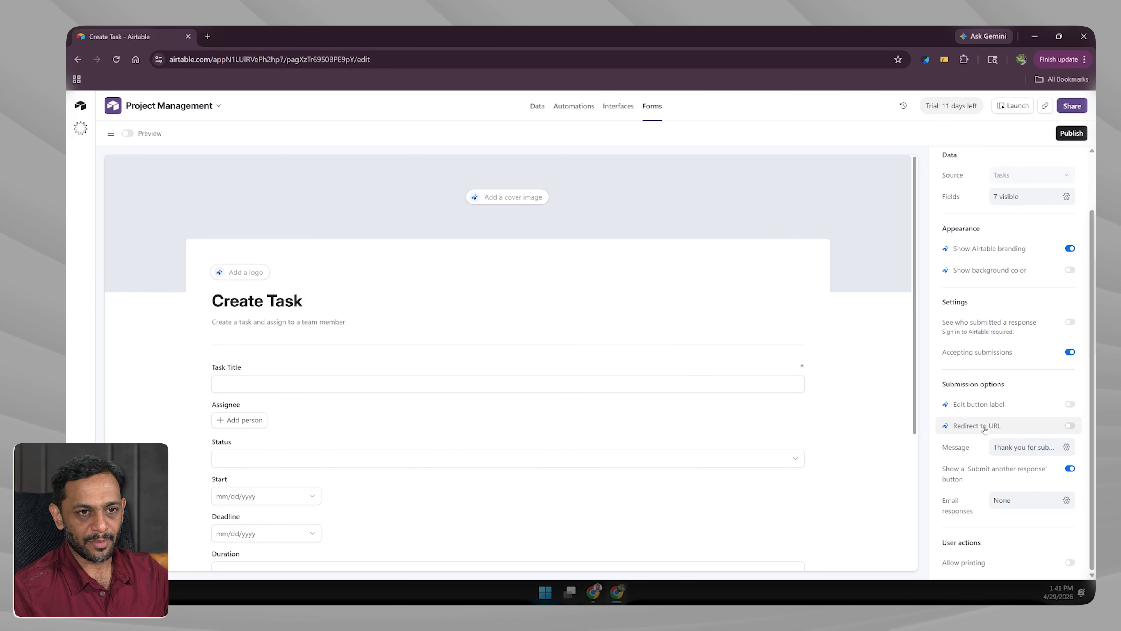
left_click(1025, 446)
left_click(960, 506)
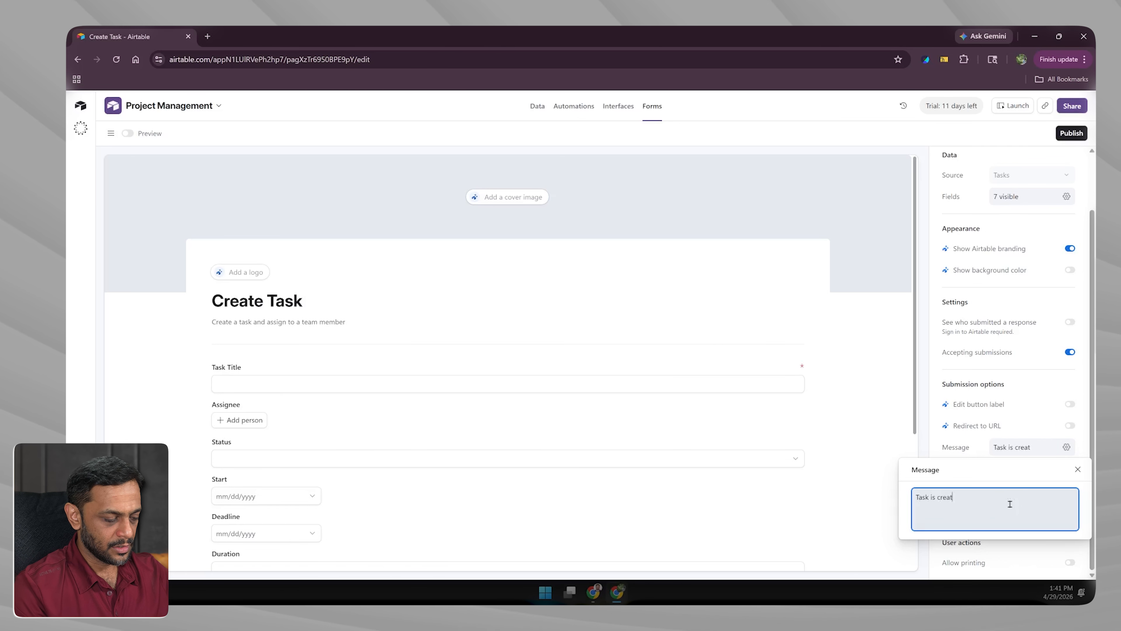
type("uccessfully")
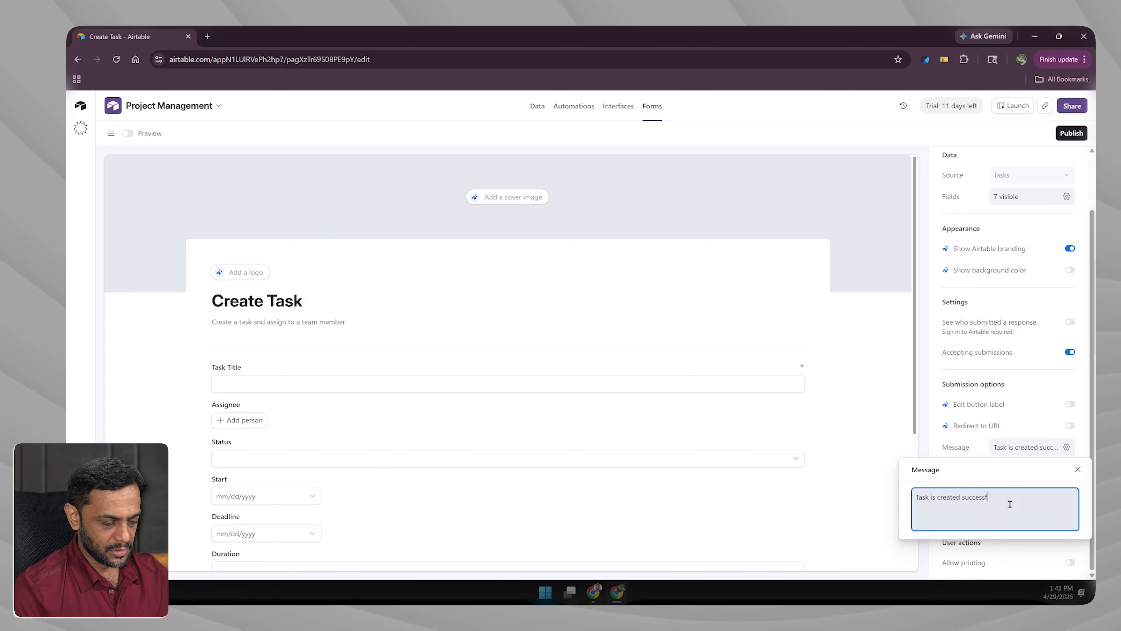
left_click(997, 452)
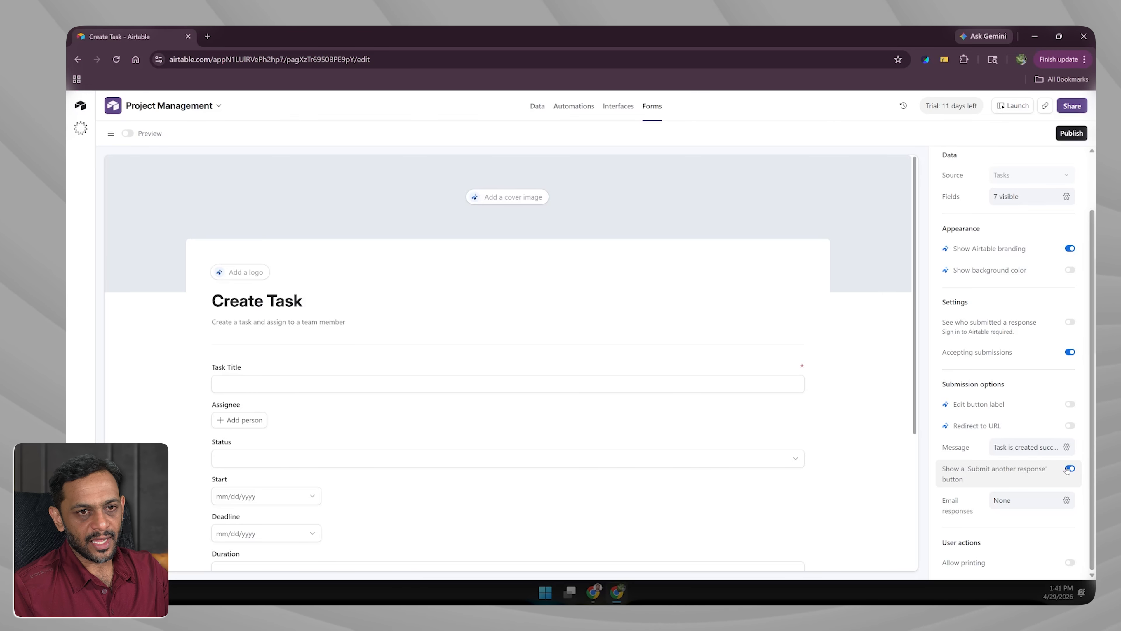
left_click(1062, 501)
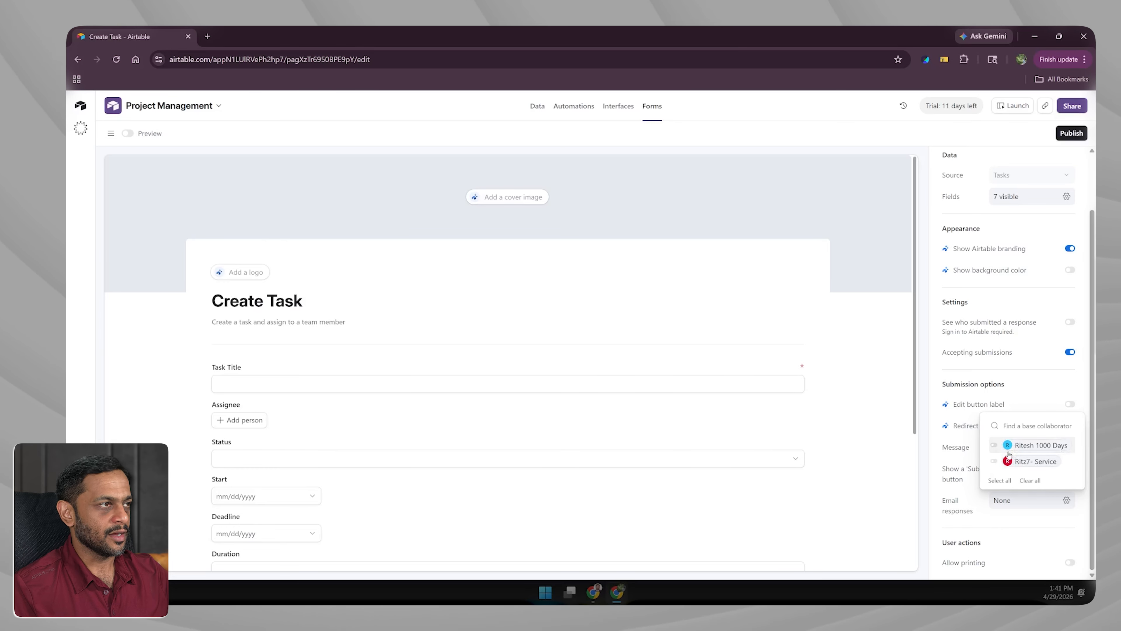
left_click(989, 503)
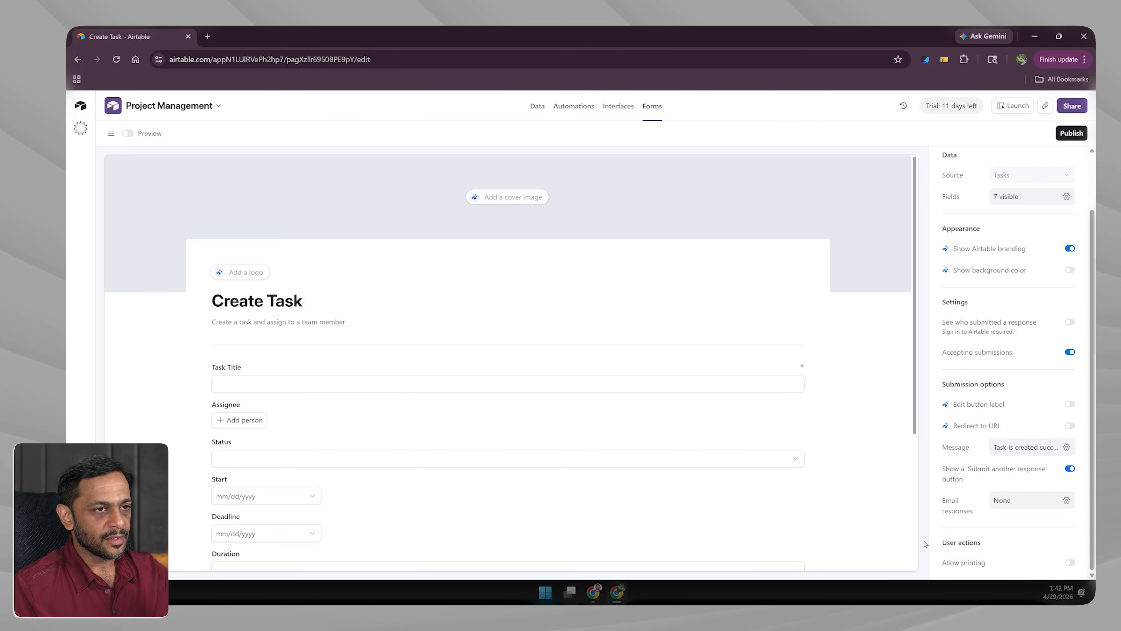
- Place the field labels of the form's field group at the side of the inputs
left_click(377, 361)
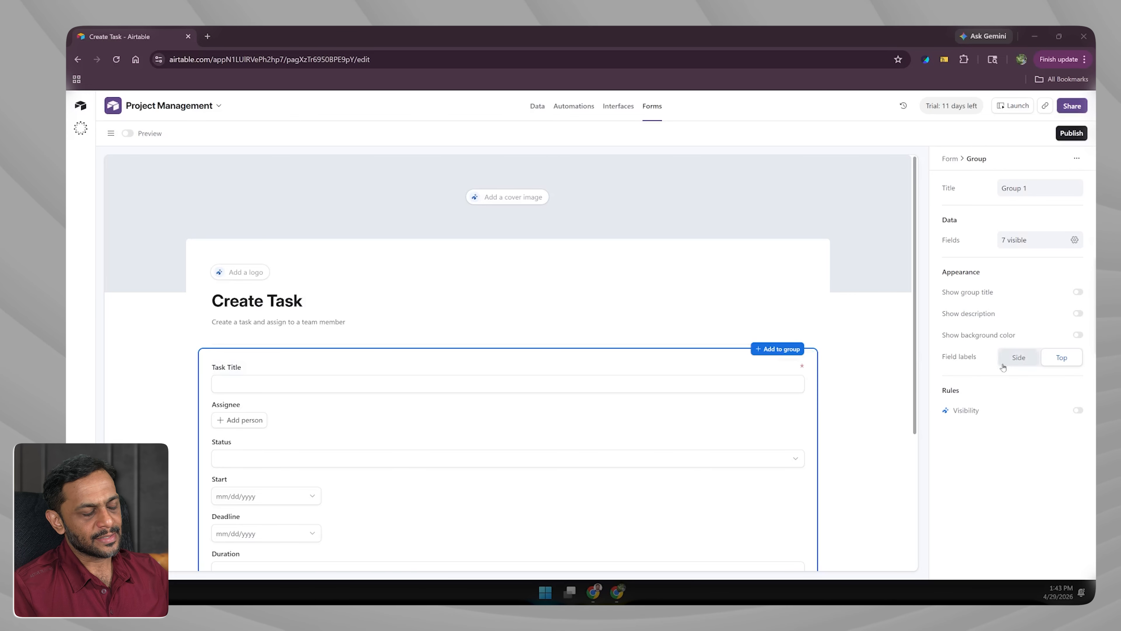
left_click(1020, 359)
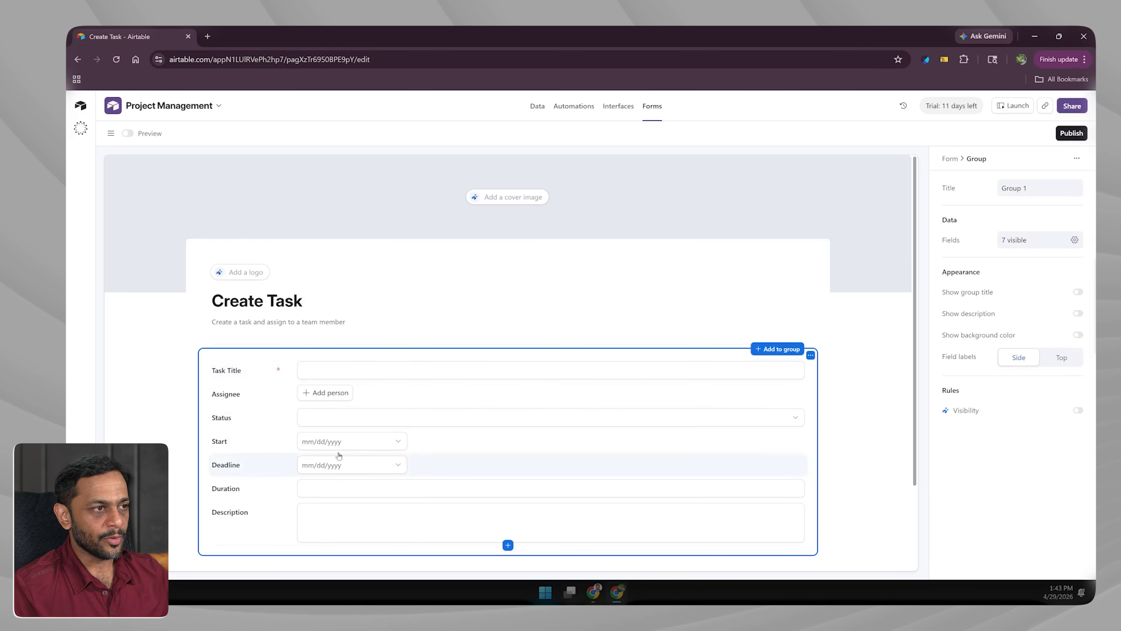
- Try placing the field labels of the form's group above the inputs, and return them to the side
left_click(1061, 359)
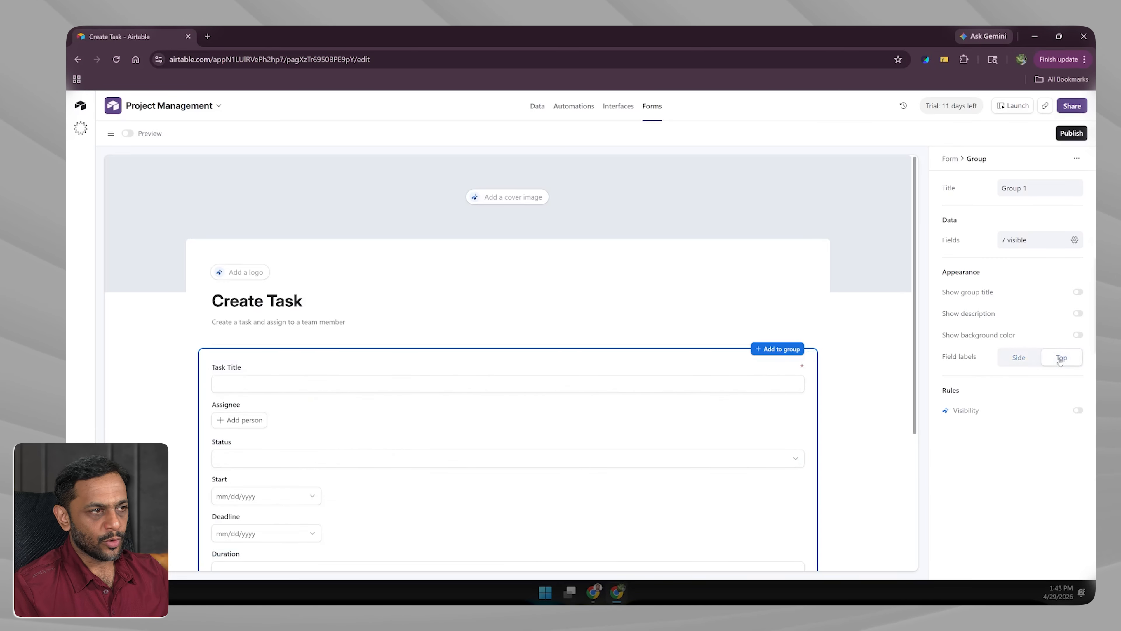
left_click(1020, 359)
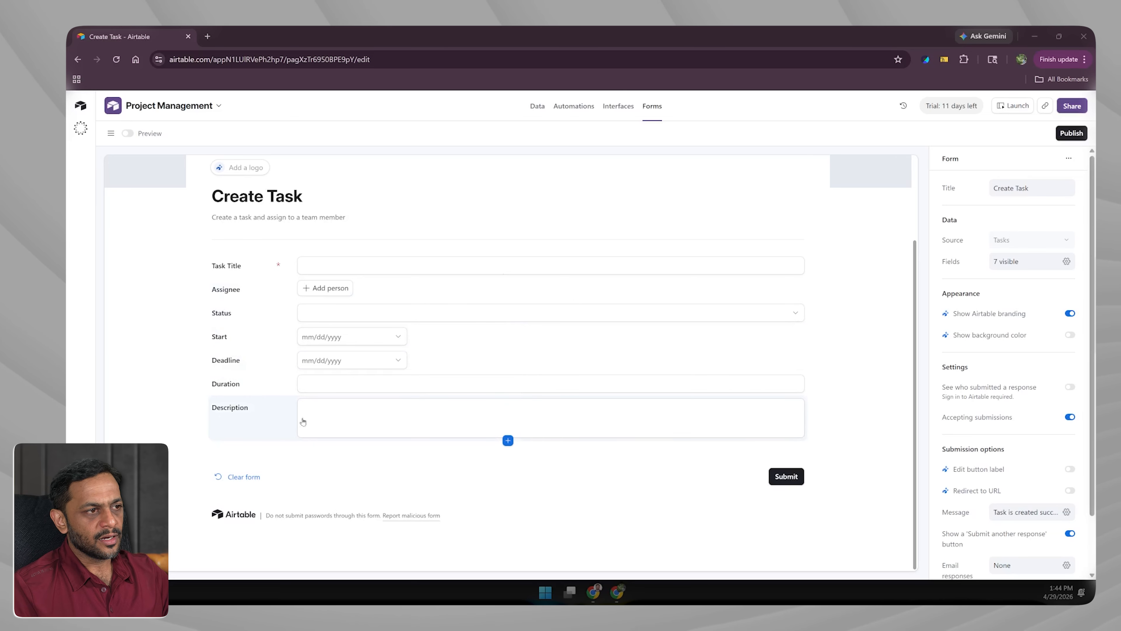
- Add a new group below the Description field and check which fields can be added to it
mouse_move(508, 455)
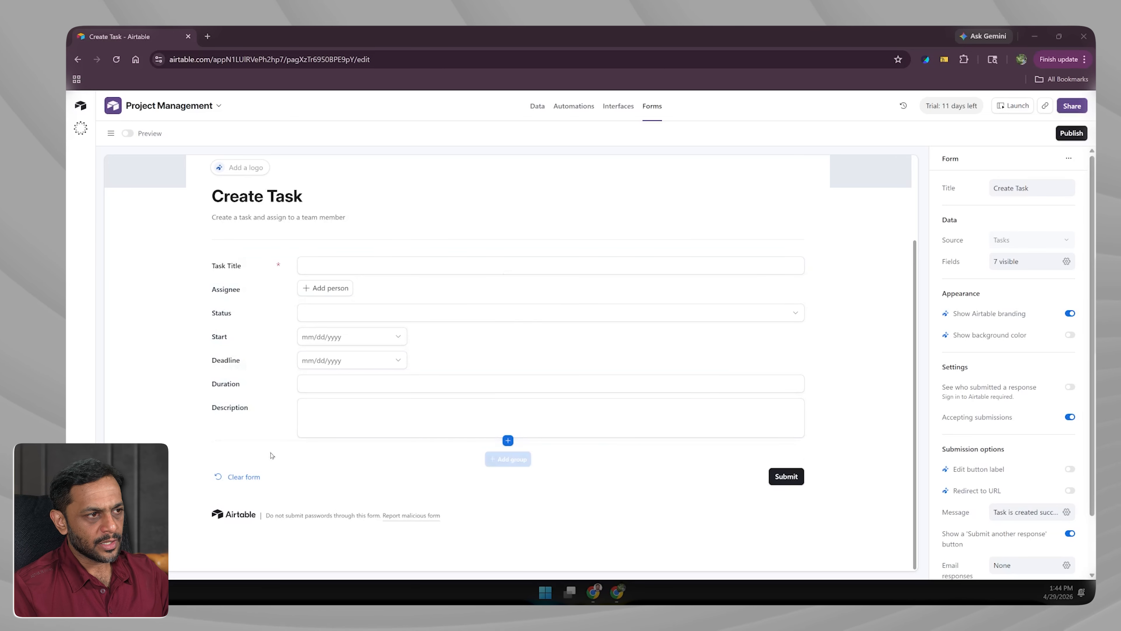
left_click(509, 460)
left_click(508, 508)
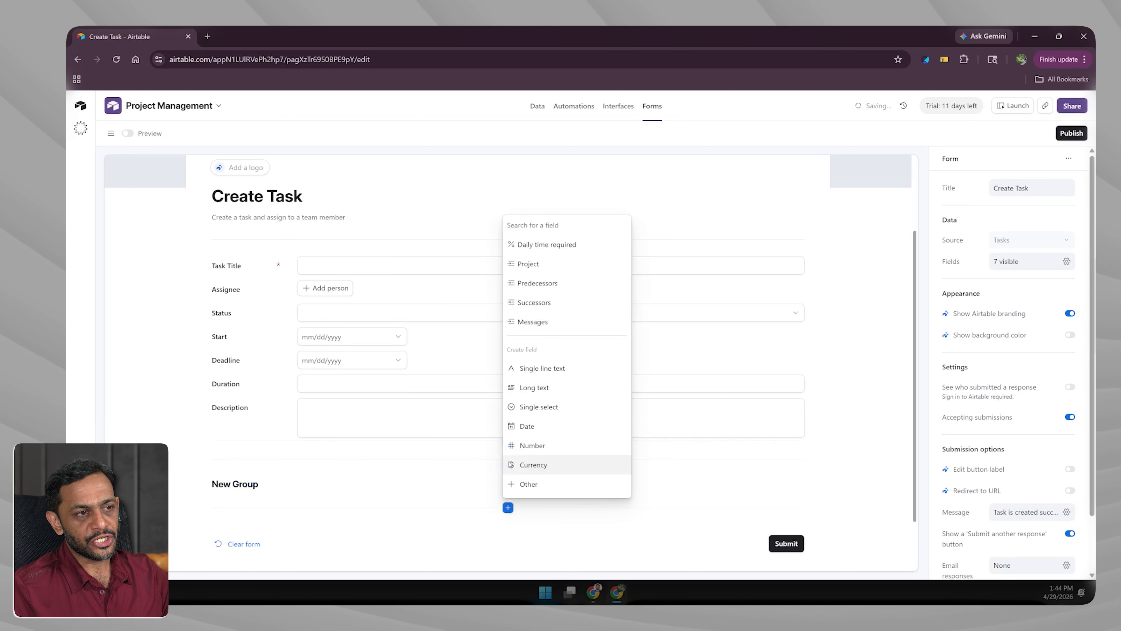
left_click(326, 487)
left_click(325, 487)
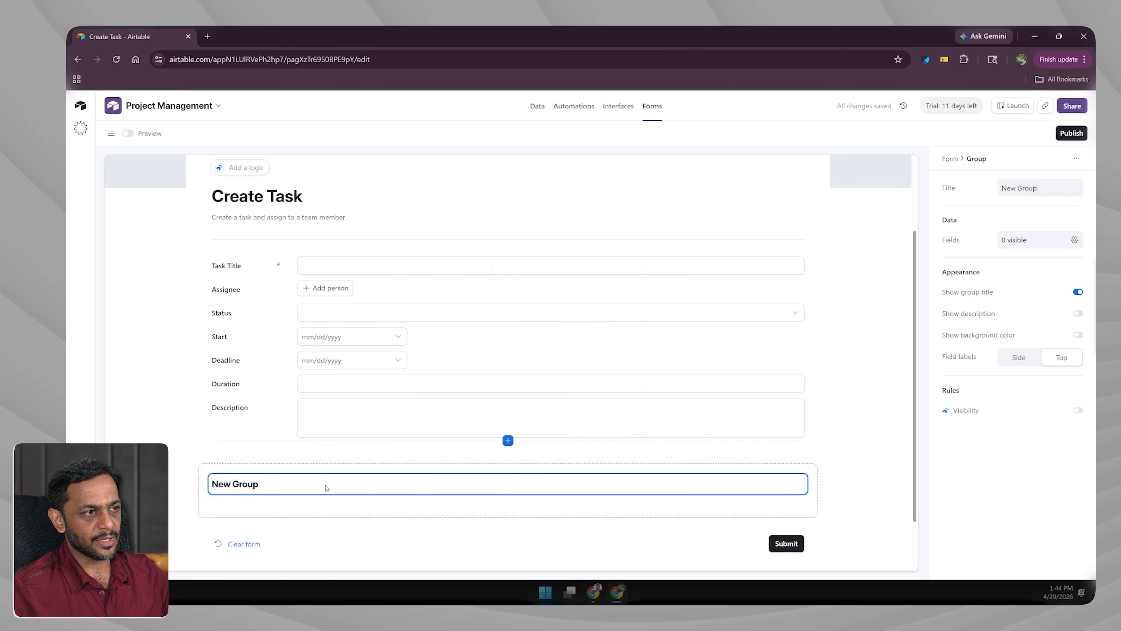
- Try to turn on the visibility rule for the new group and dismiss the plan upgrade offer
left_click(373, 500)
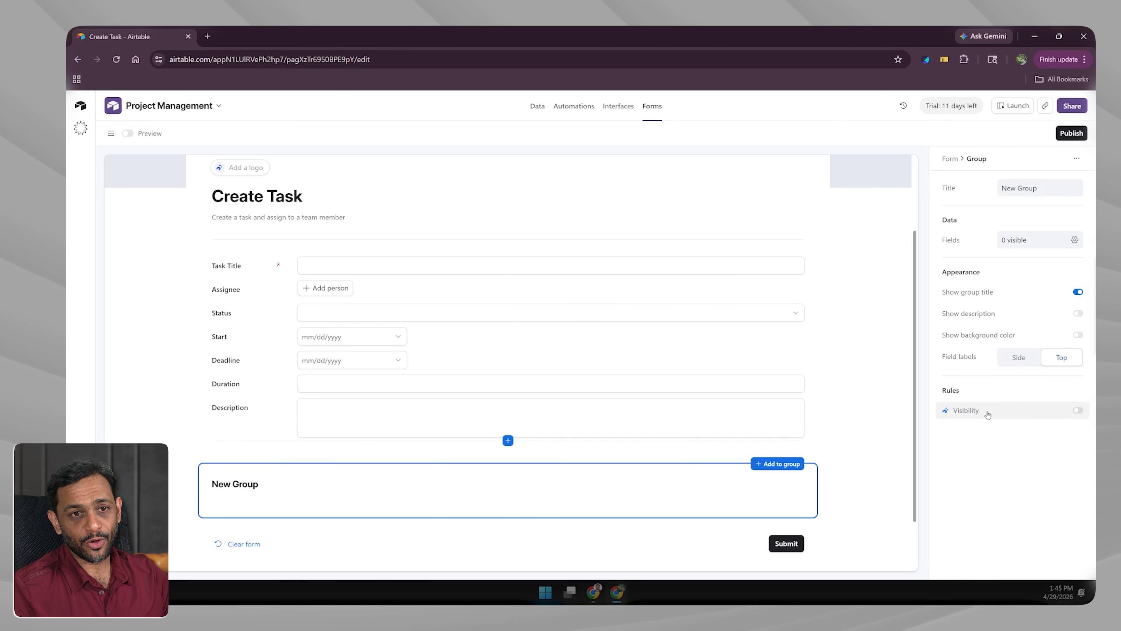
left_click(945, 414)
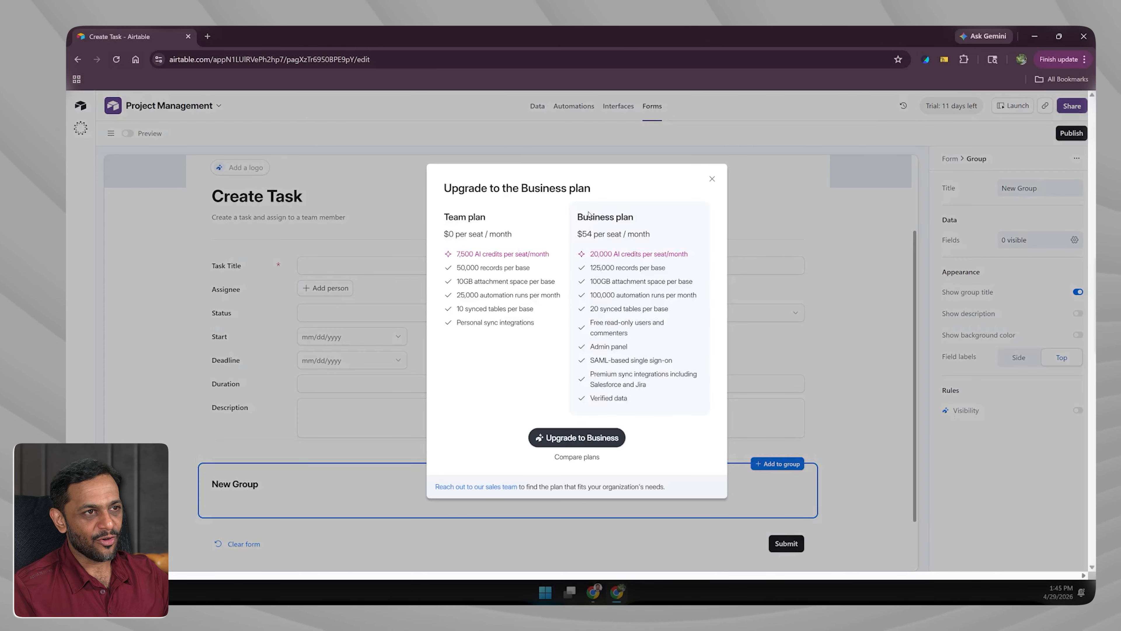
left_click(713, 179)
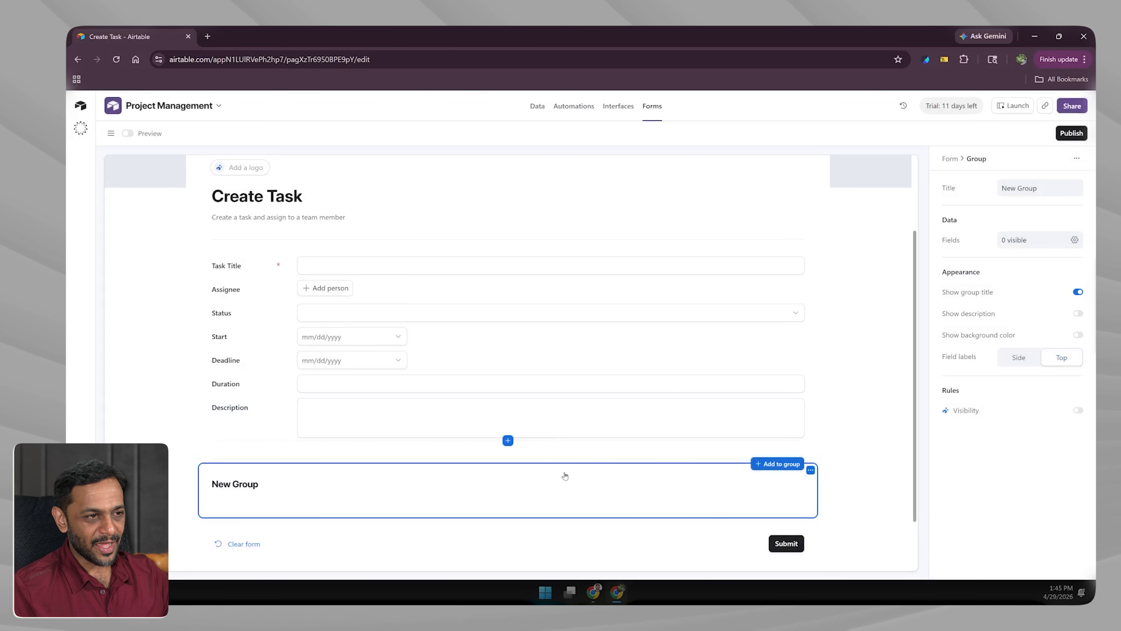
- Remove the empty new group from the form
left_click(275, 415)
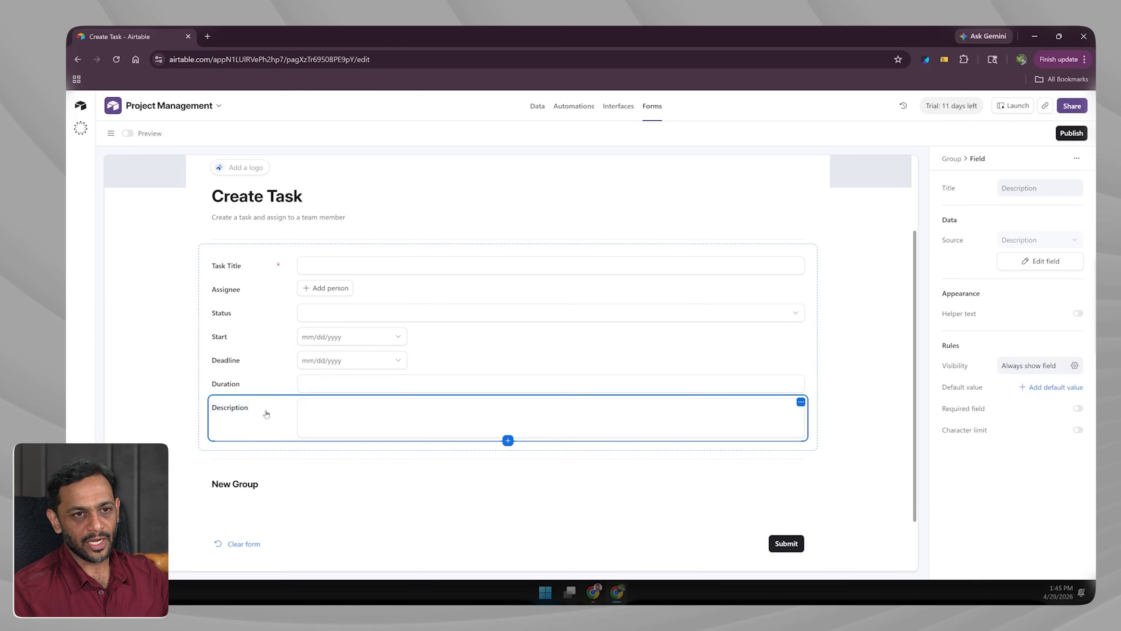
left_click(324, 489)
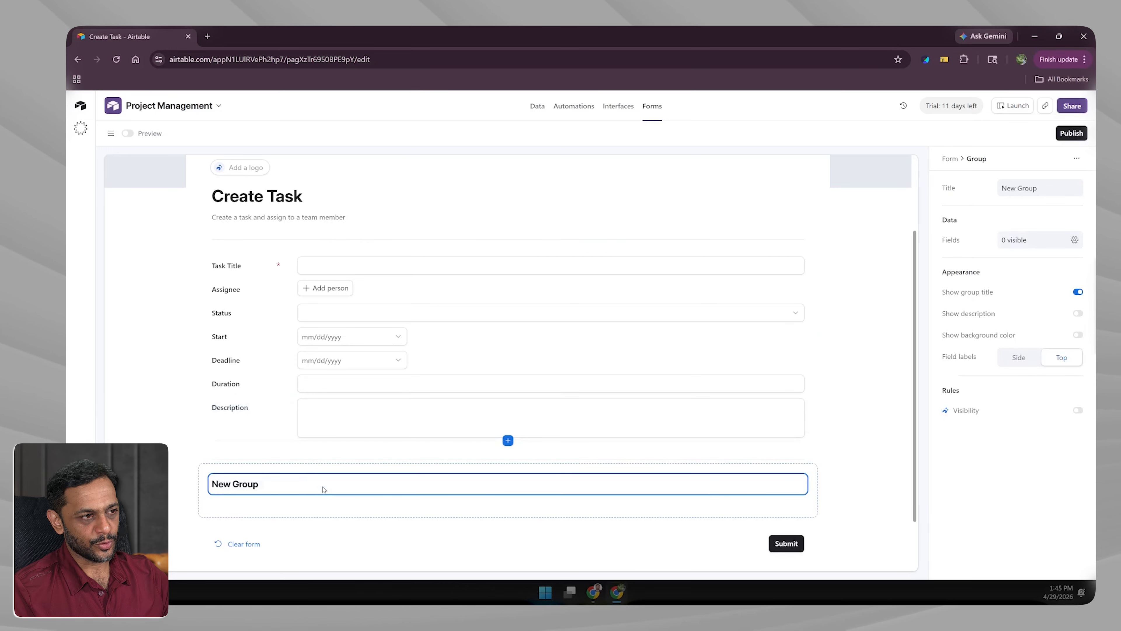
left_click(320, 501)
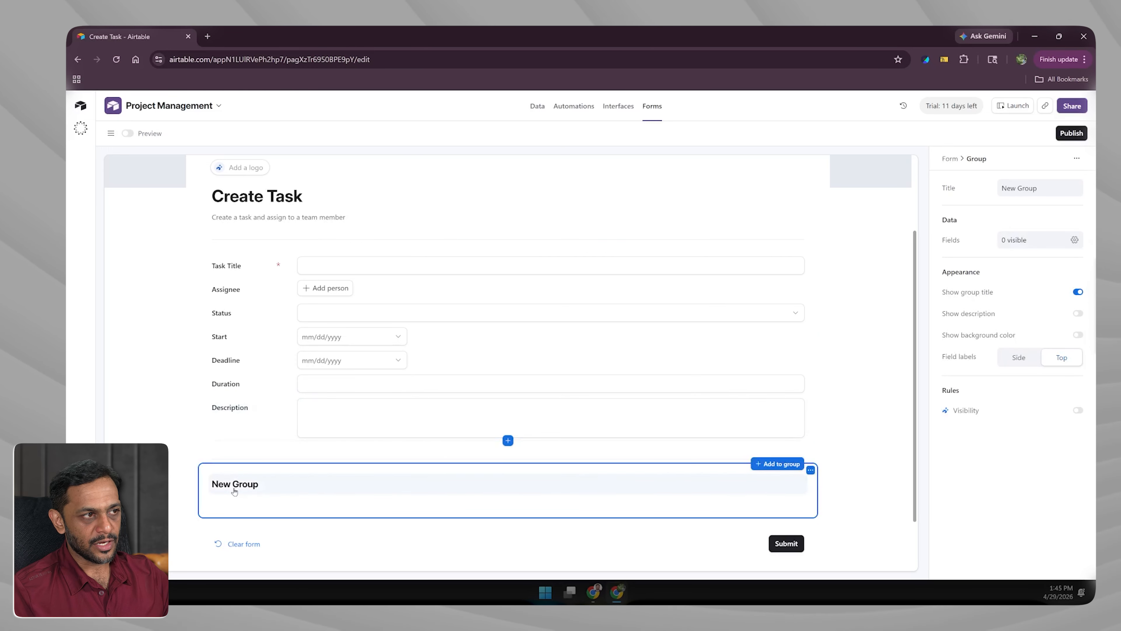
left_click(811, 471)
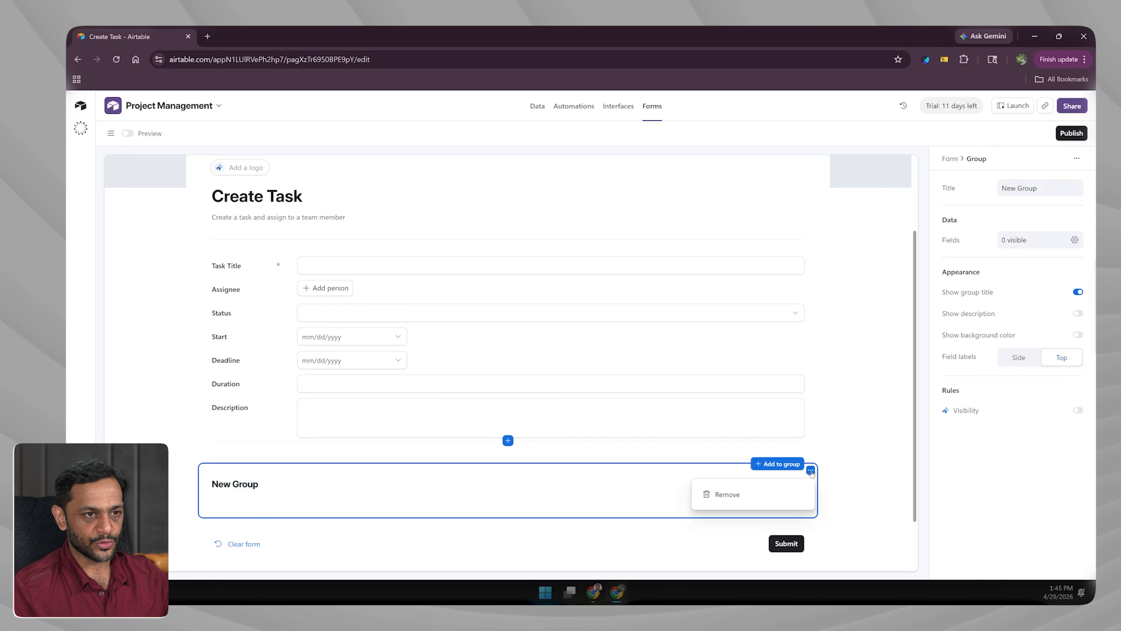
left_click(710, 495)
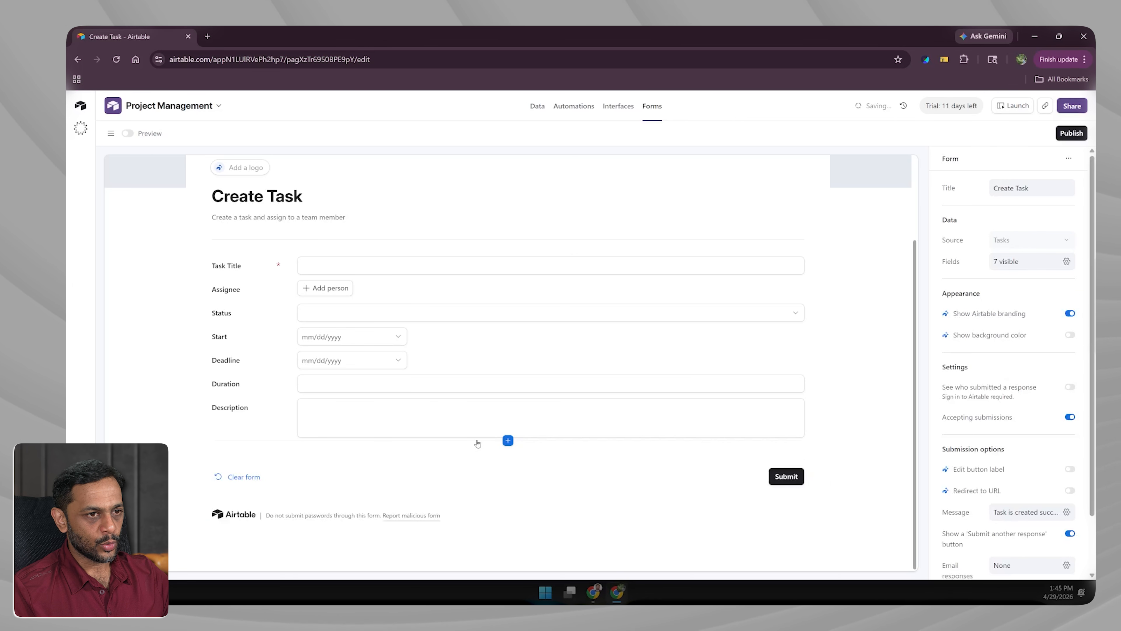
- Set the Status field's layout to List, comparing it with the dropdown layout
left_click(454, 310)
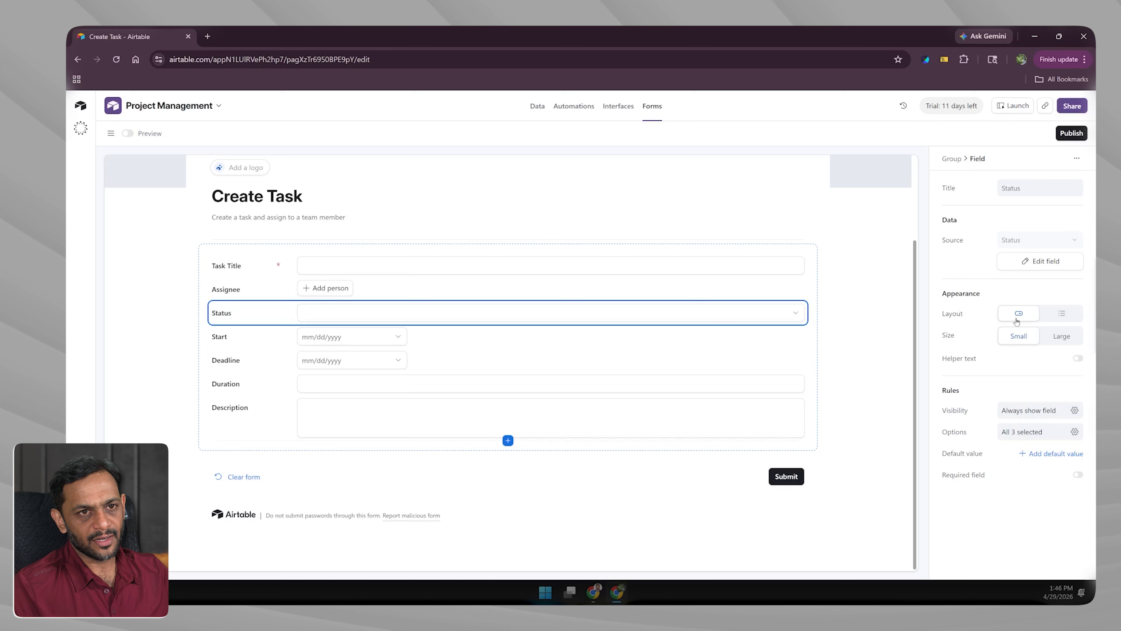
left_click(1063, 313)
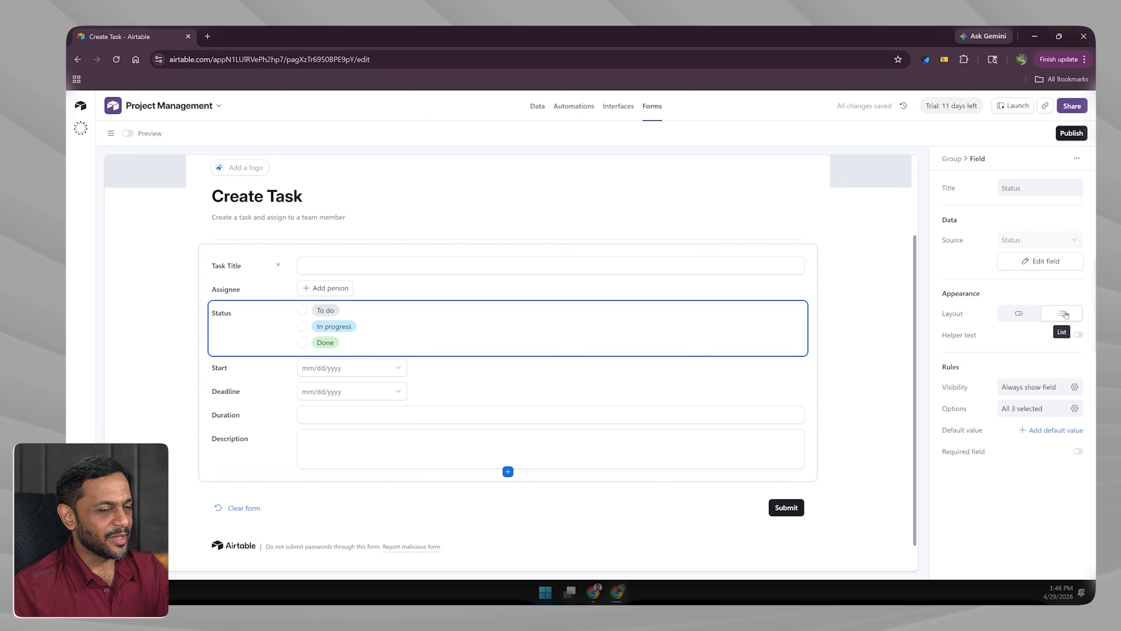
left_click(1028, 317)
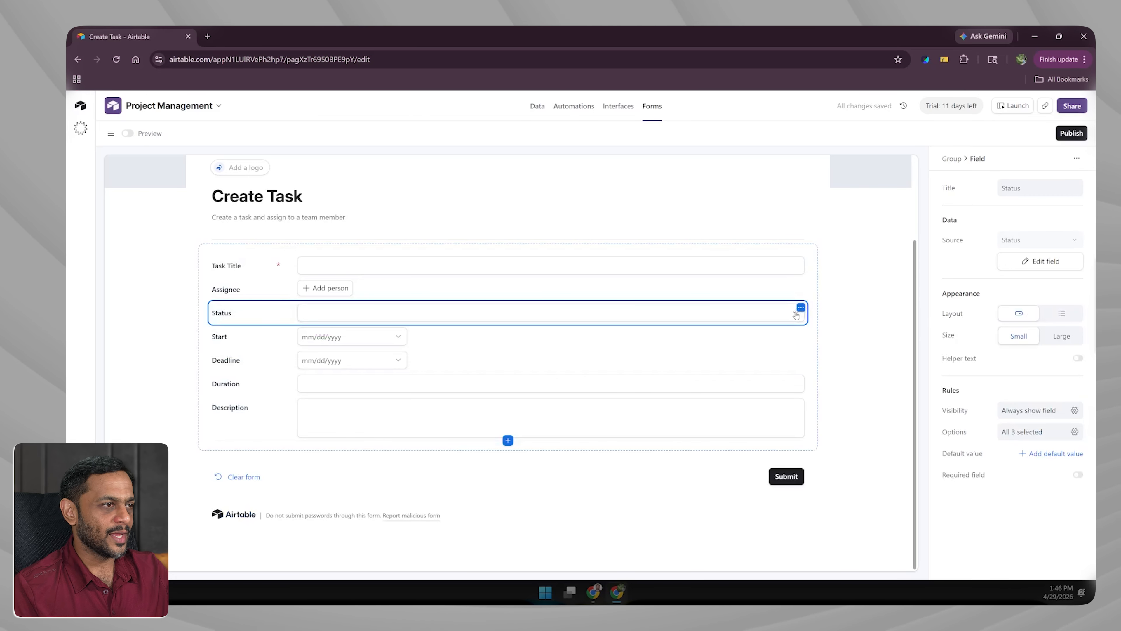
left_click(1067, 313)
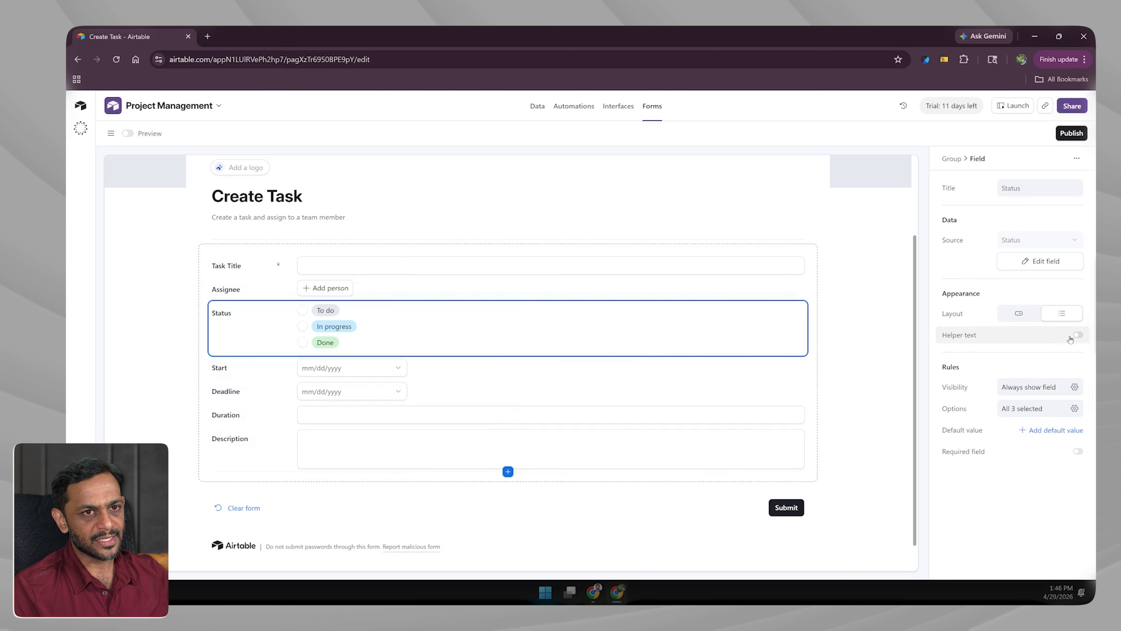
- Try the helper text "Select the status of the task" on the Status field, and turn helper text off again
left_click(1080, 335)
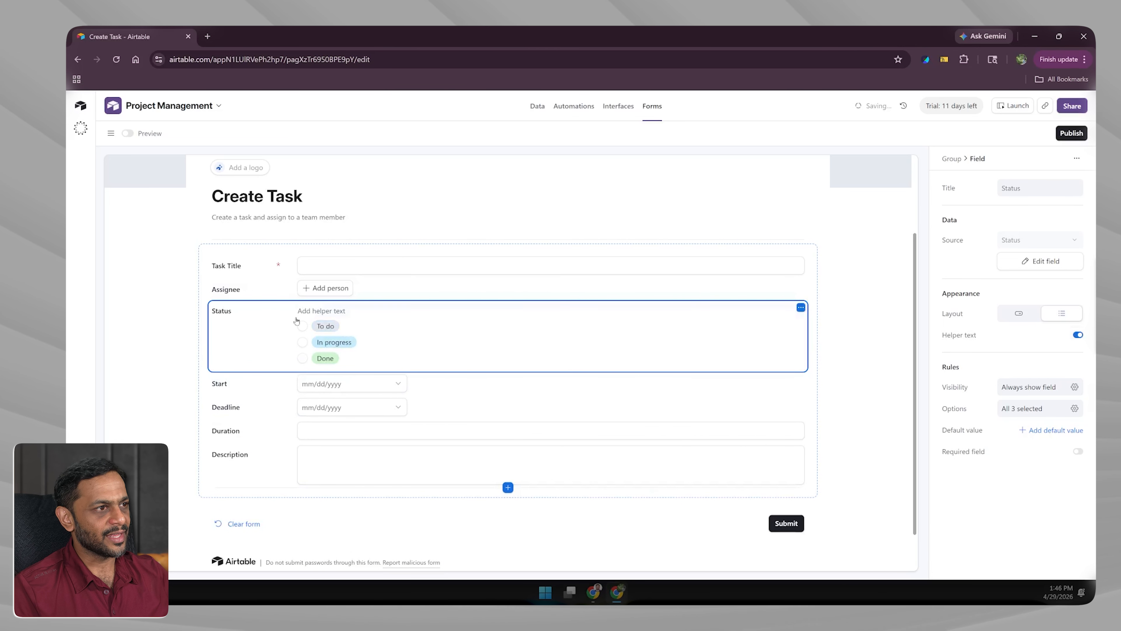
left_click(325, 311)
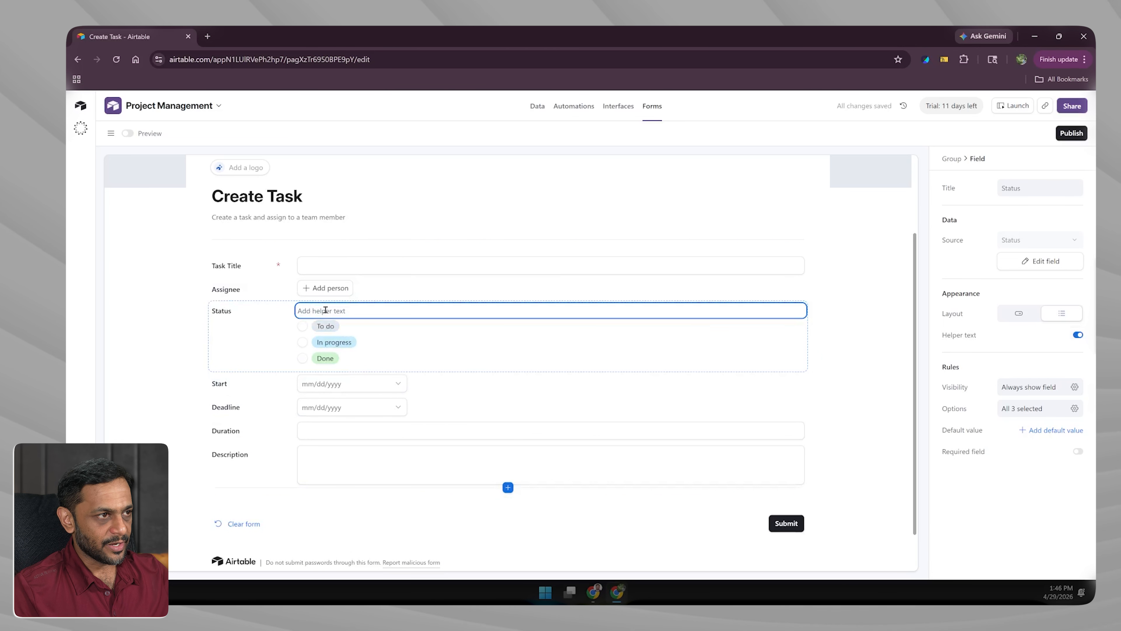
type("Select the statu")
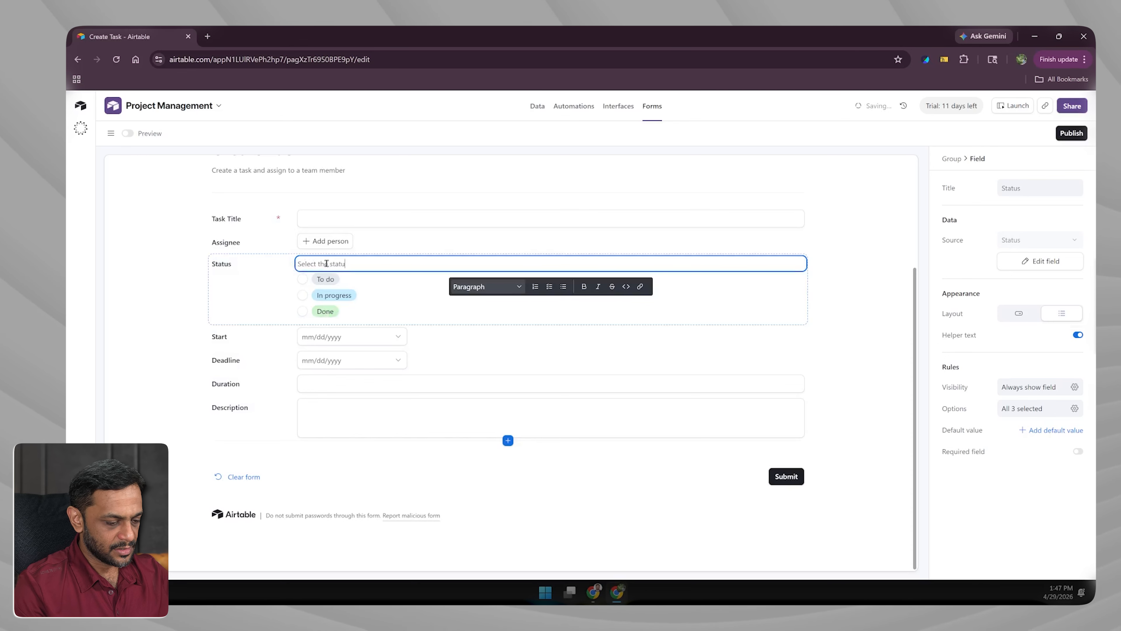
type("s of the task")
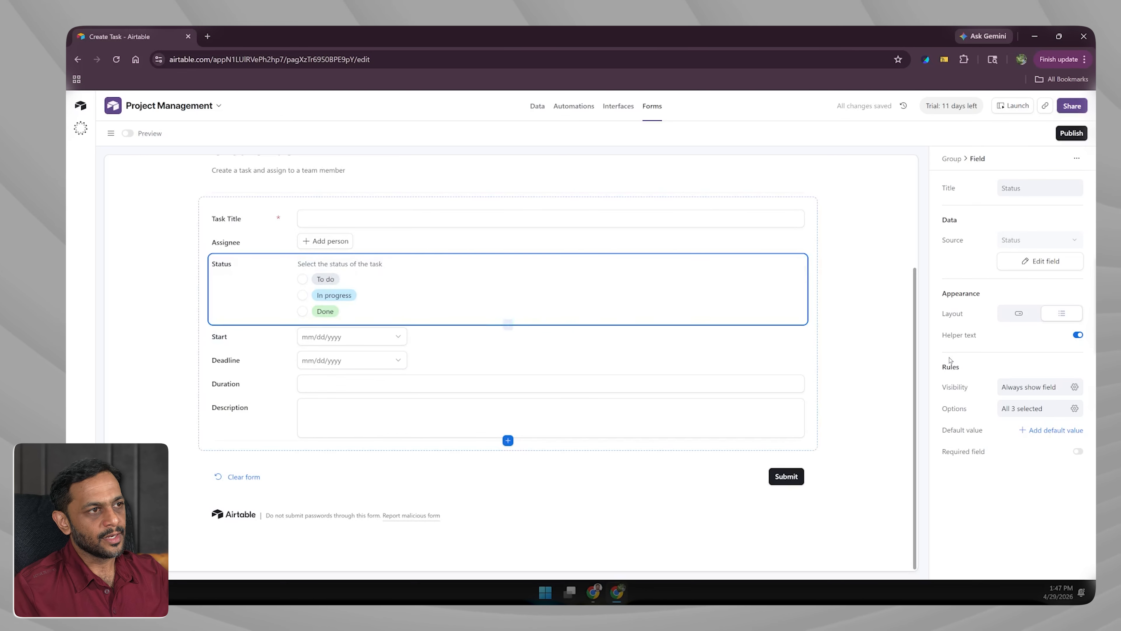
left_click(1080, 336)
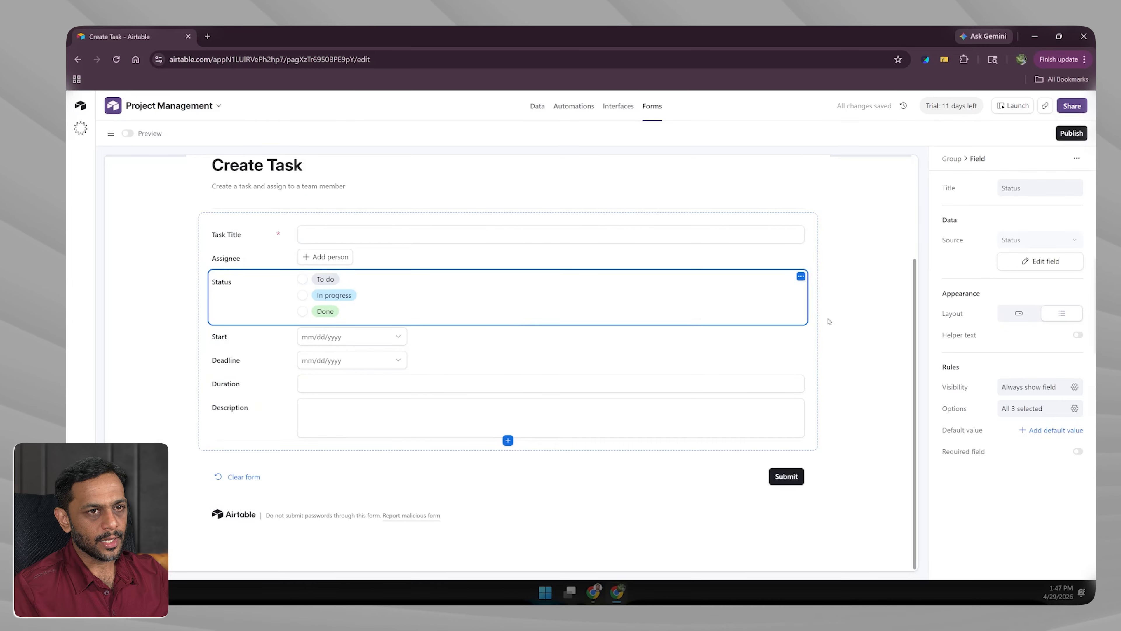
- Limit the Status field's selectable options to To do and In progress
left_click(1076, 408)
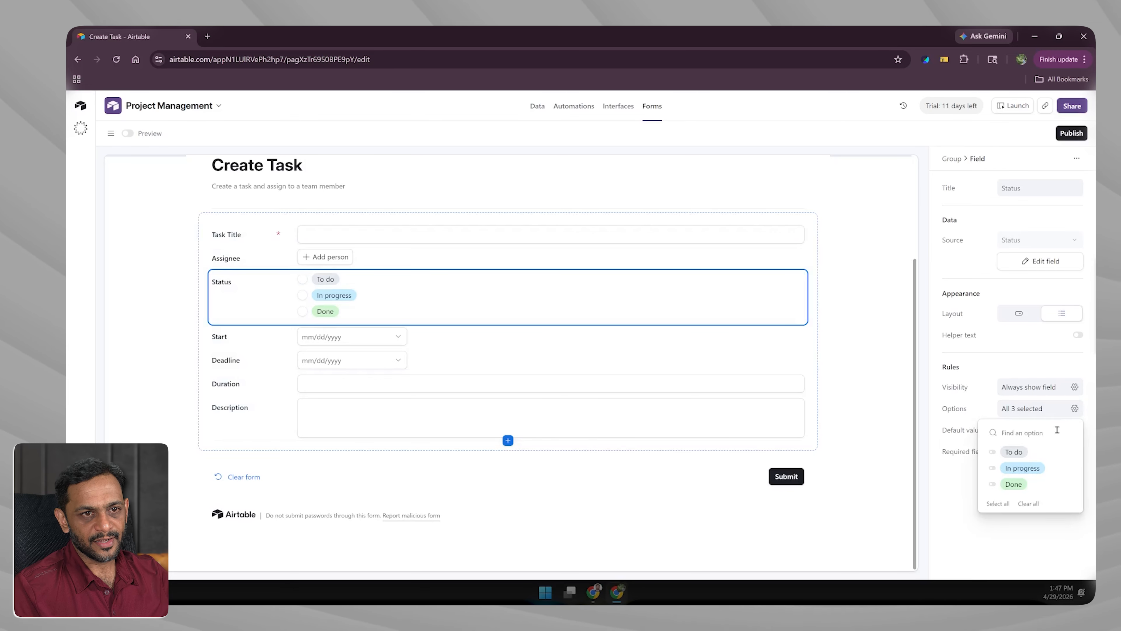
left_click(996, 453)
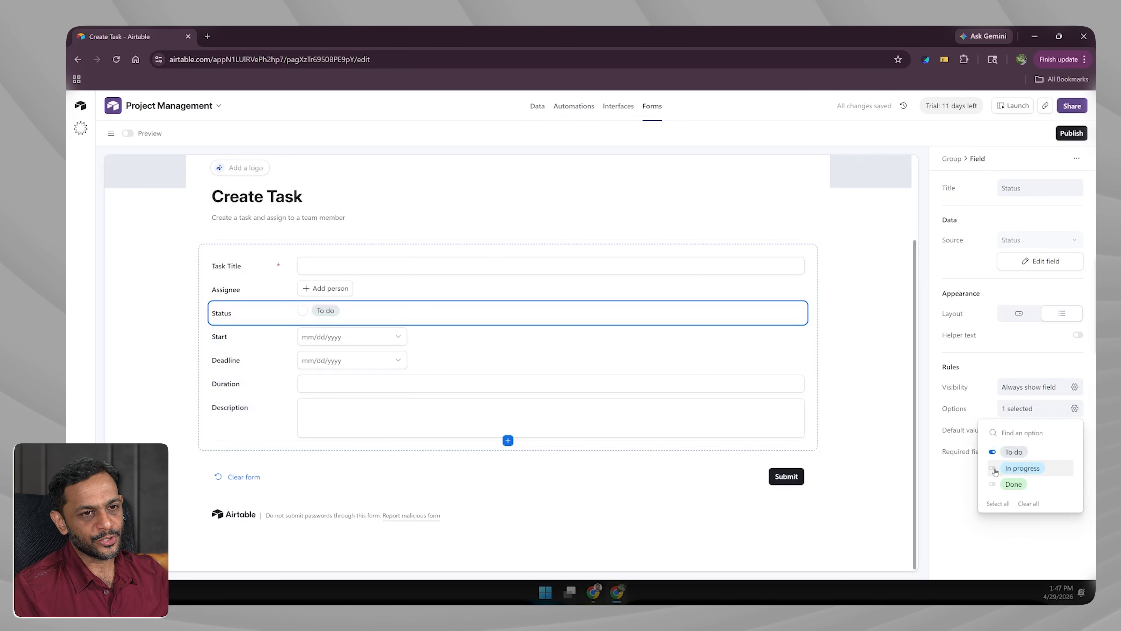
left_click(999, 469)
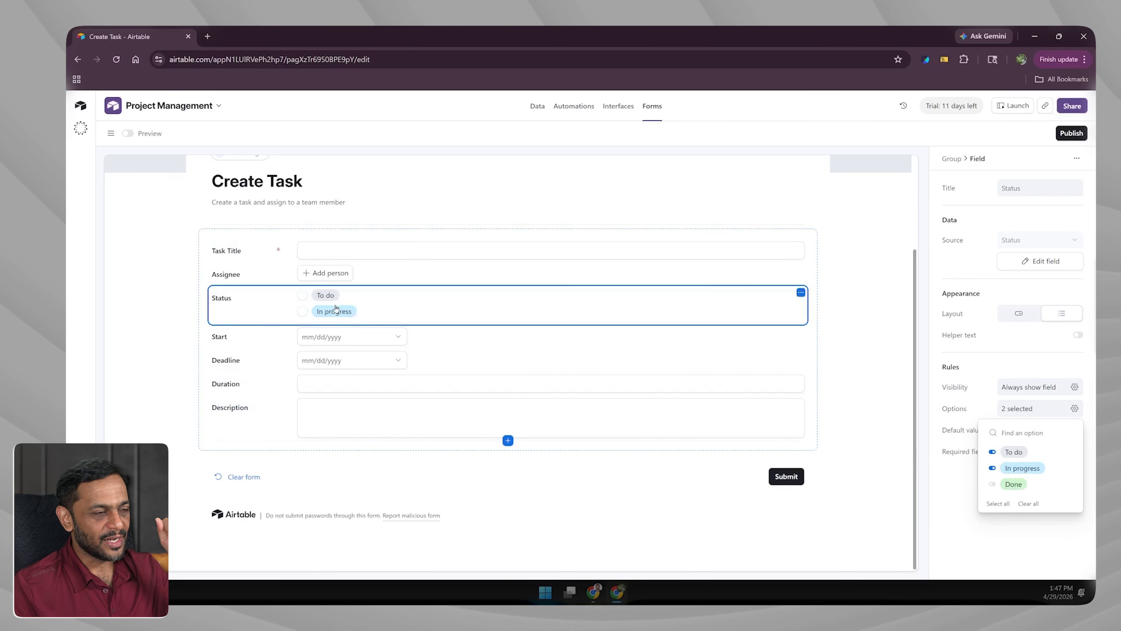
left_click(966, 504)
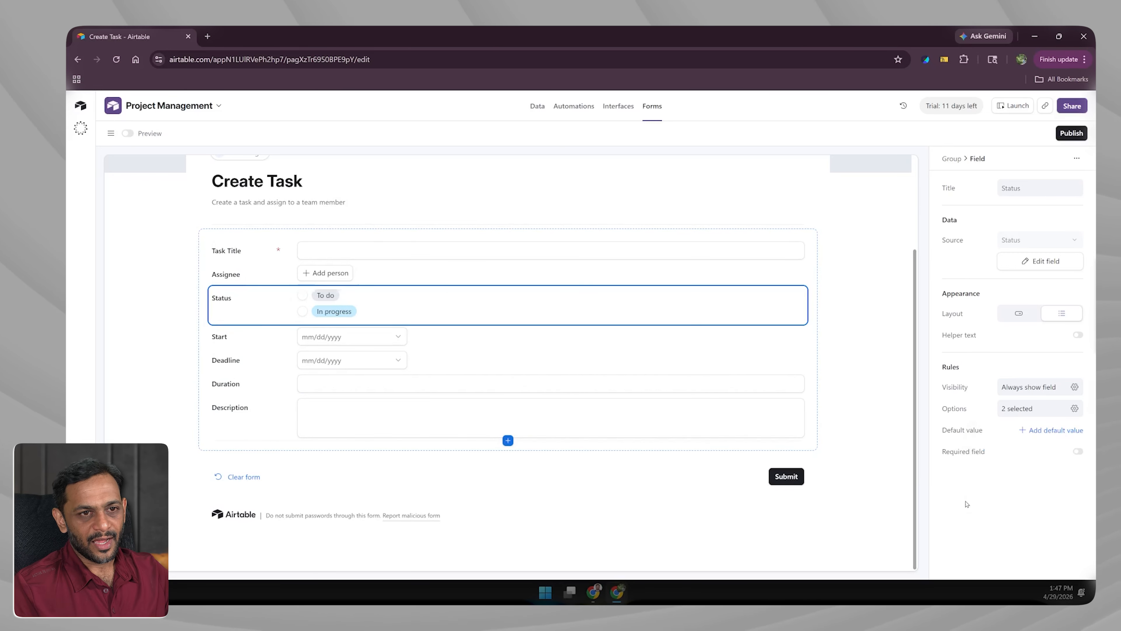
- Set the Status field's default value to To do and publish the form
left_click(1046, 430)
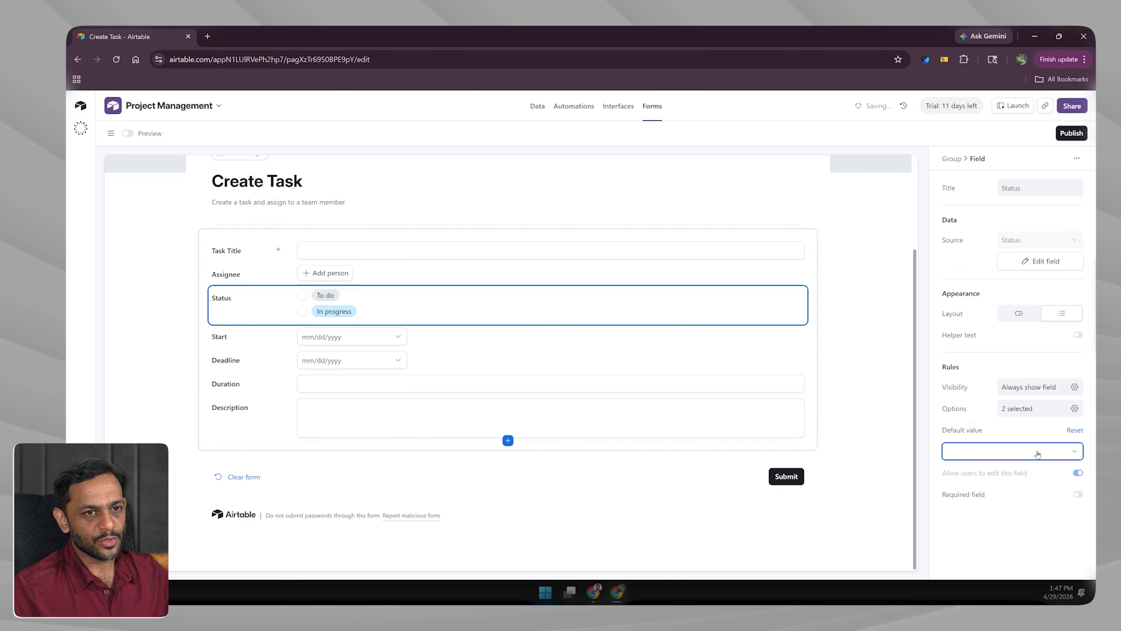
left_click(1039, 448)
left_click(967, 521)
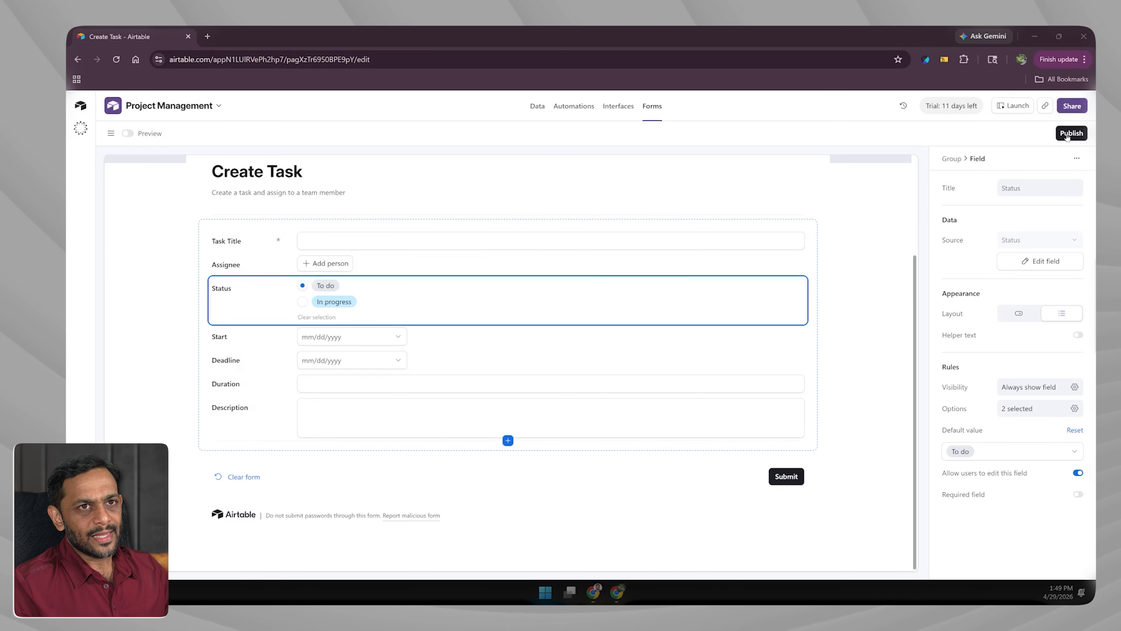
left_click(1074, 133)
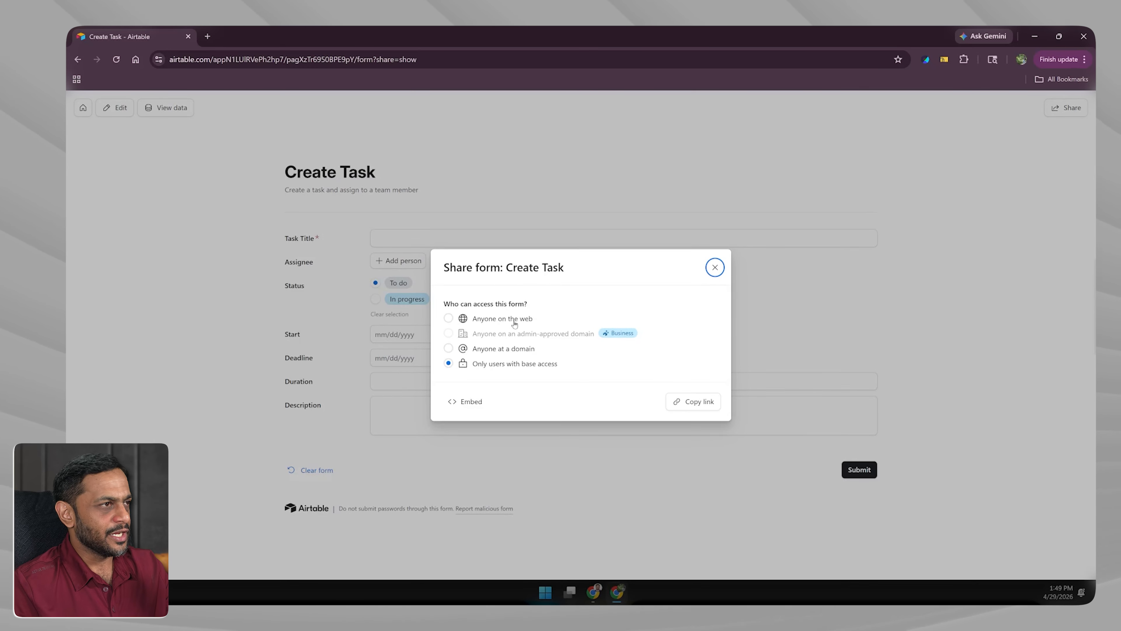
- Try sharing the form with anyone on the web, and with anyone at the ritz7.ai domain
left_click(449, 319)
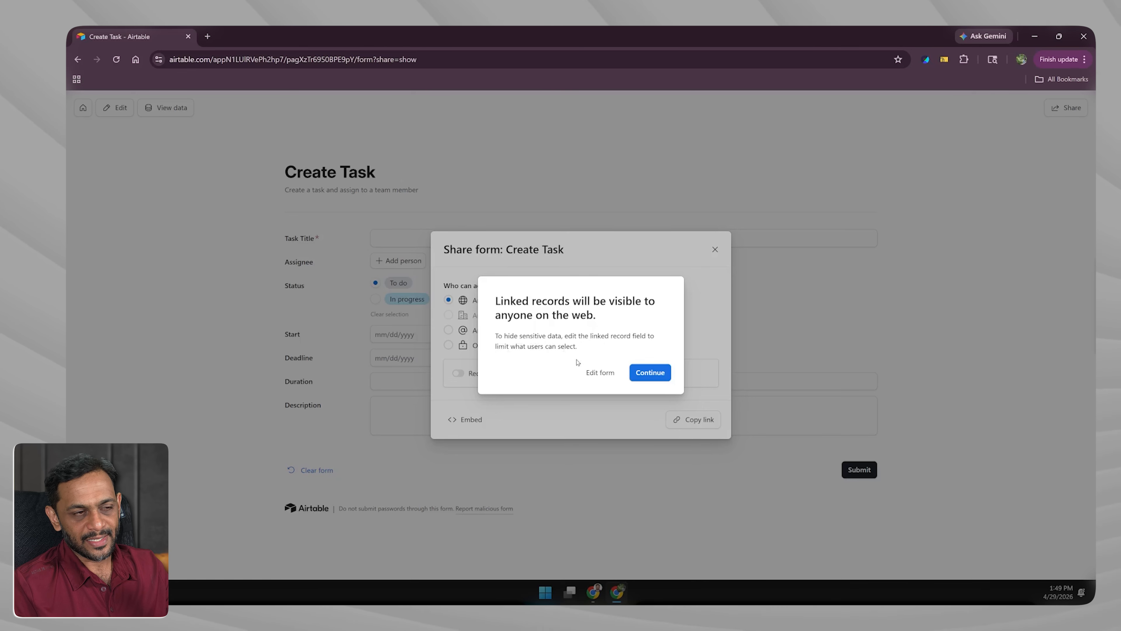
left_click(604, 373)
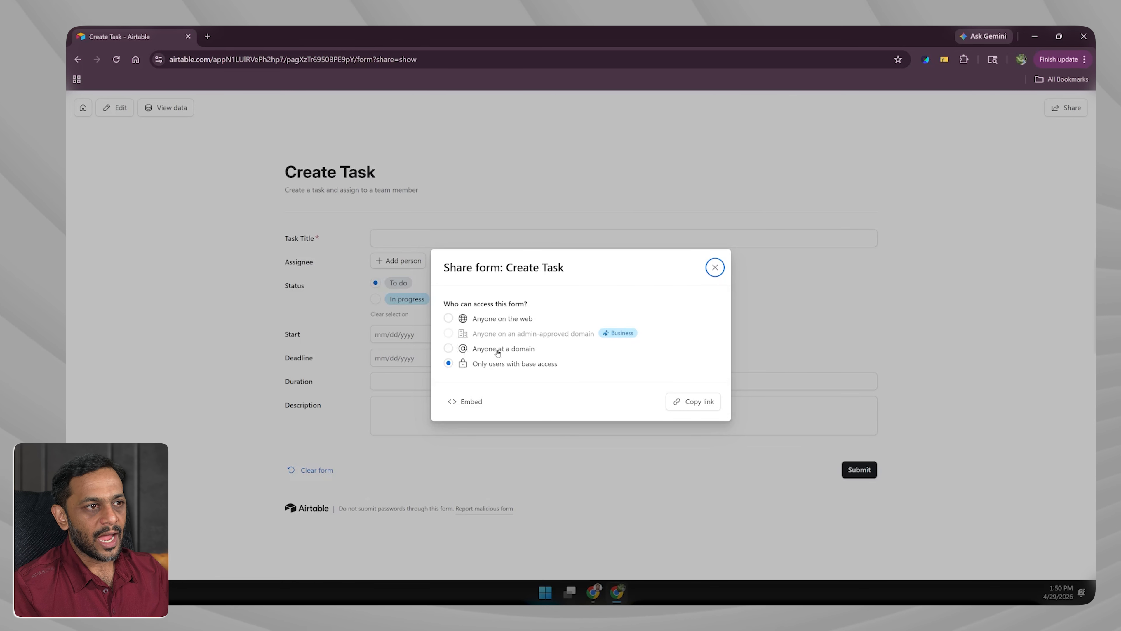
left_click(449, 349)
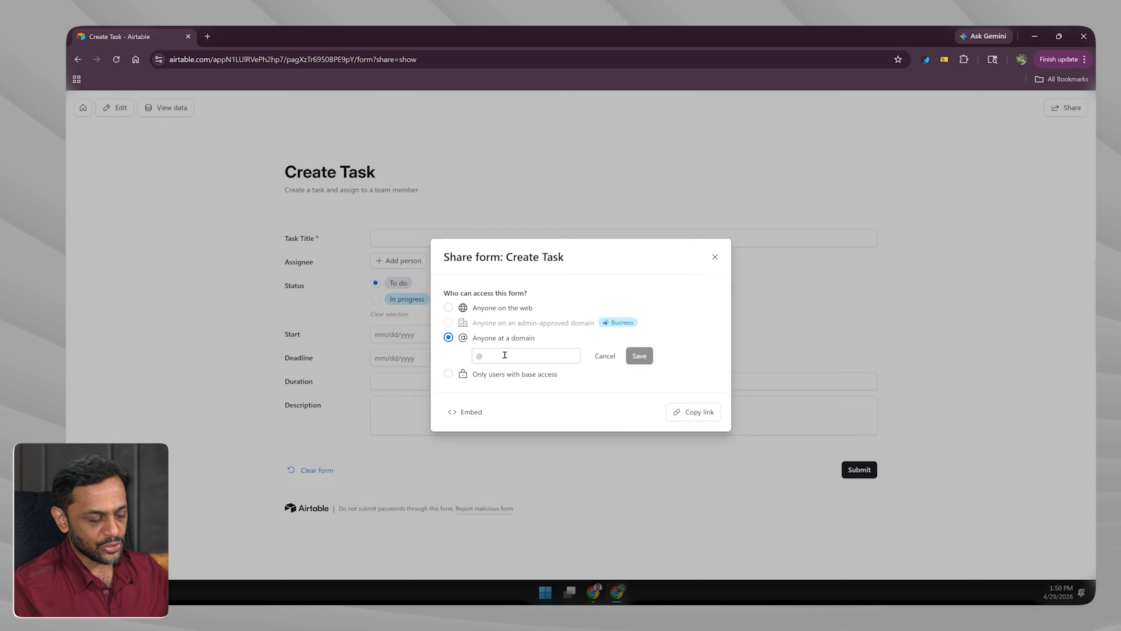
type("ritz7.ai")
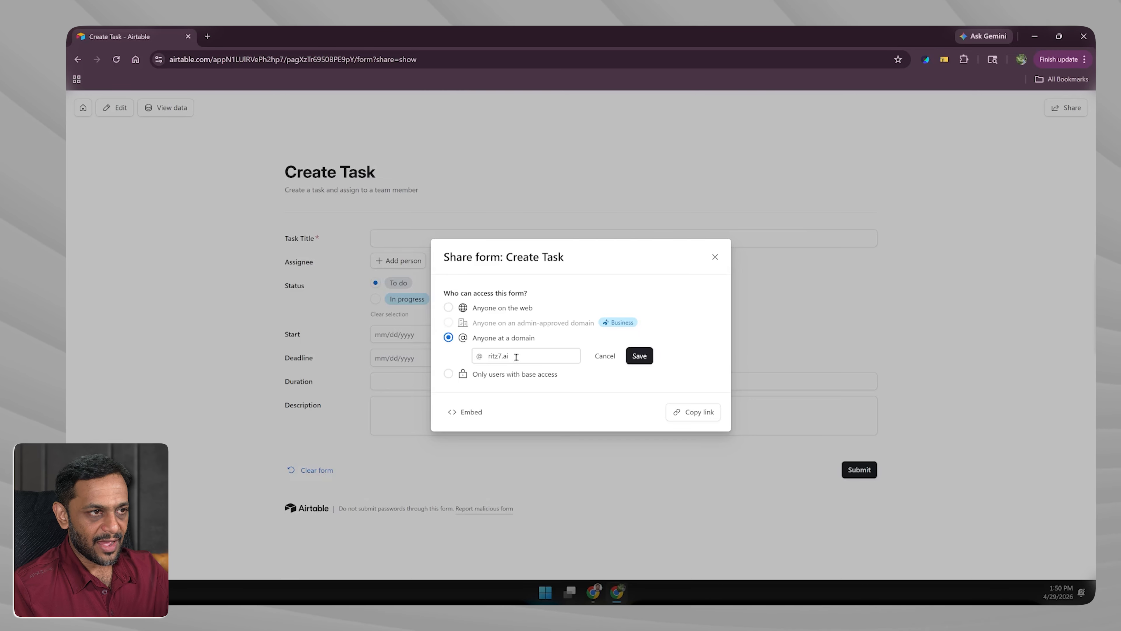
- Restrict form access to only users with base access and copy the form's share link
left_click(449, 374)
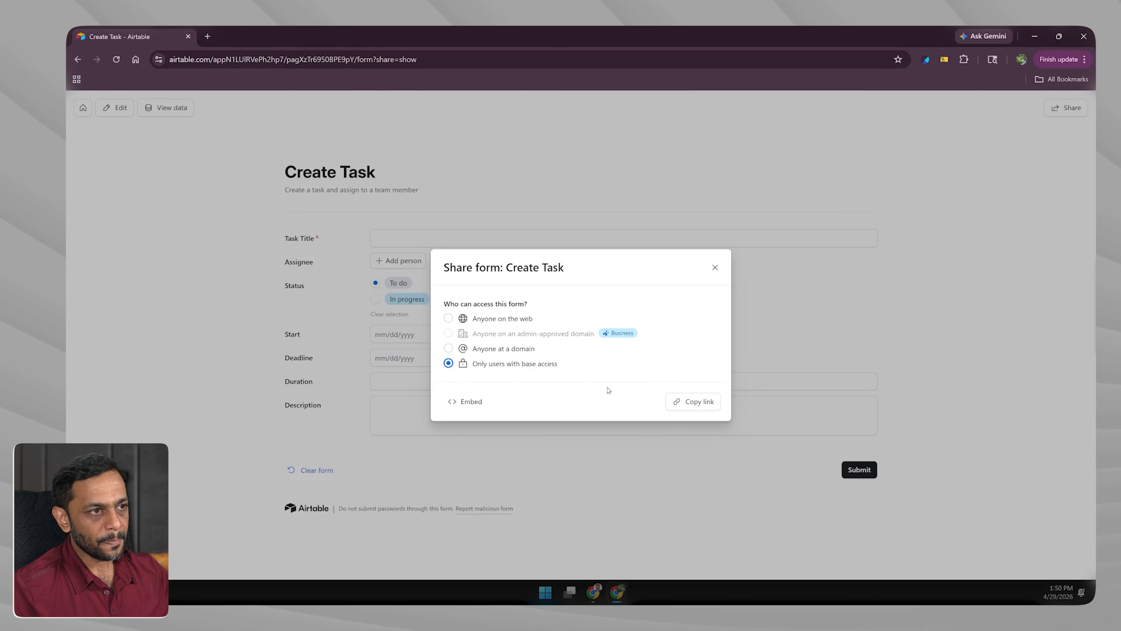
left_click(701, 405)
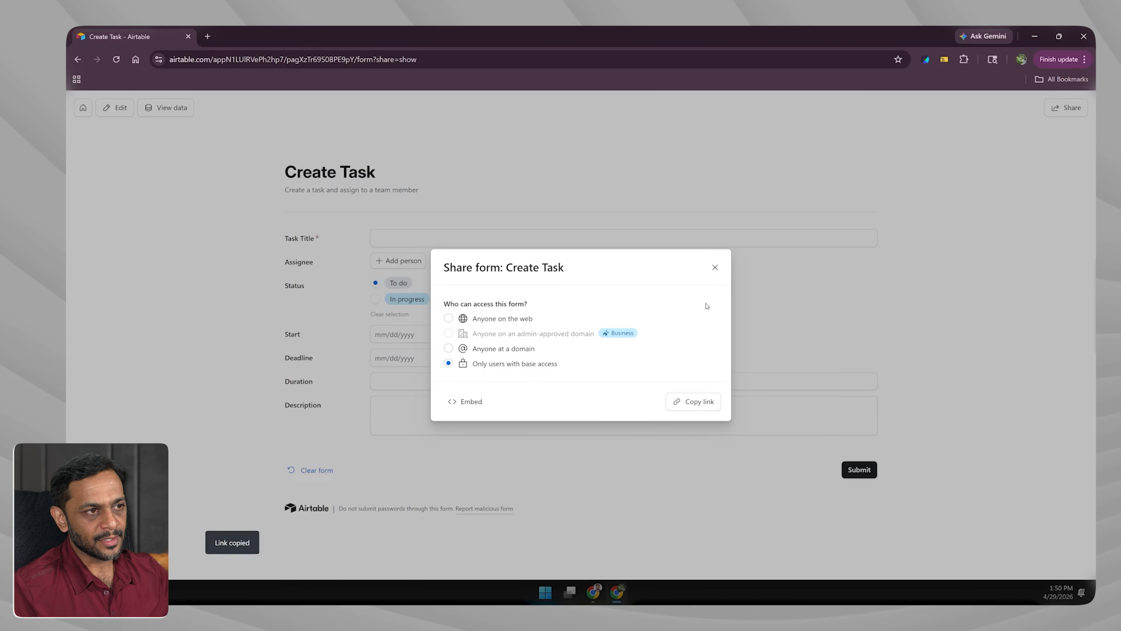
- Enter "Airtable Day-6 to Day-10 video" as the task title and assign the second team member in the list
left_click(715, 267)
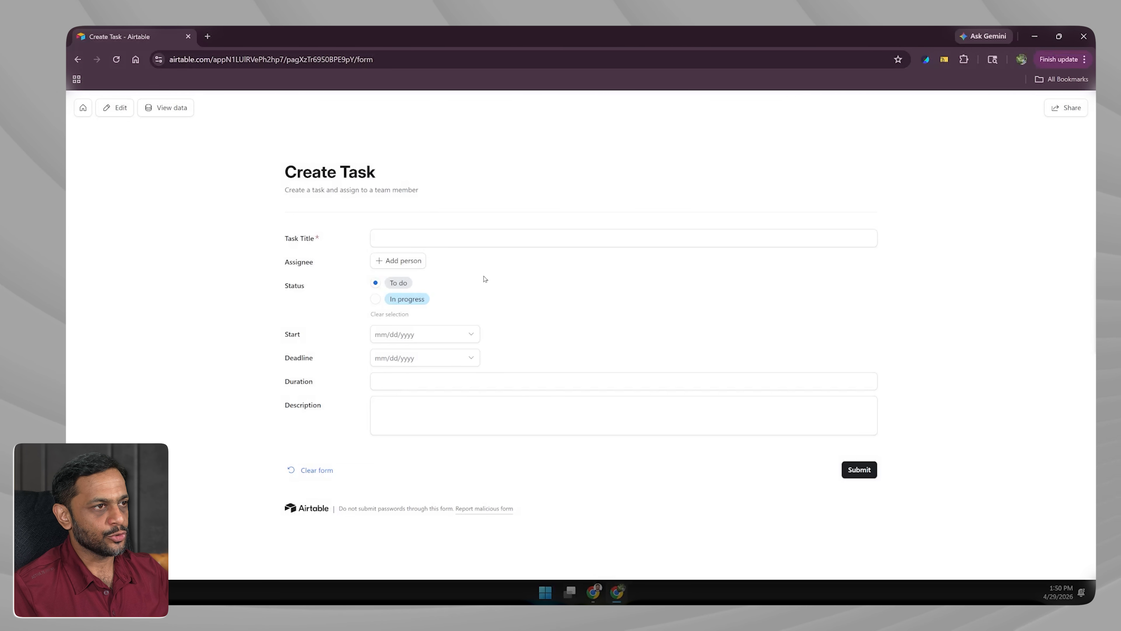
left_click(422, 236)
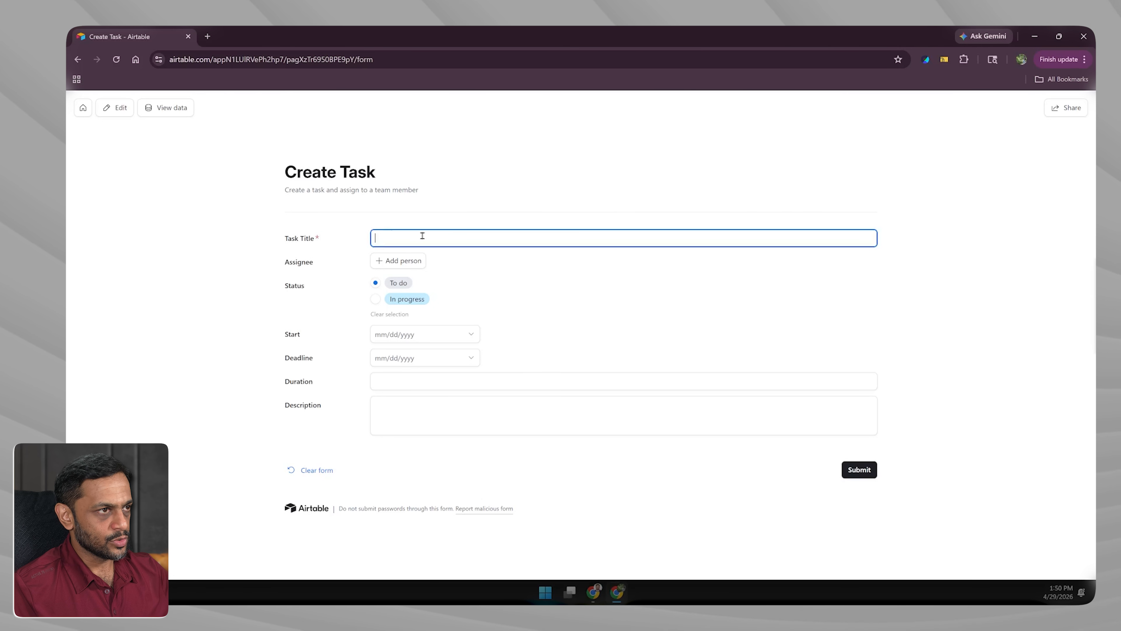
type("Airtable D")
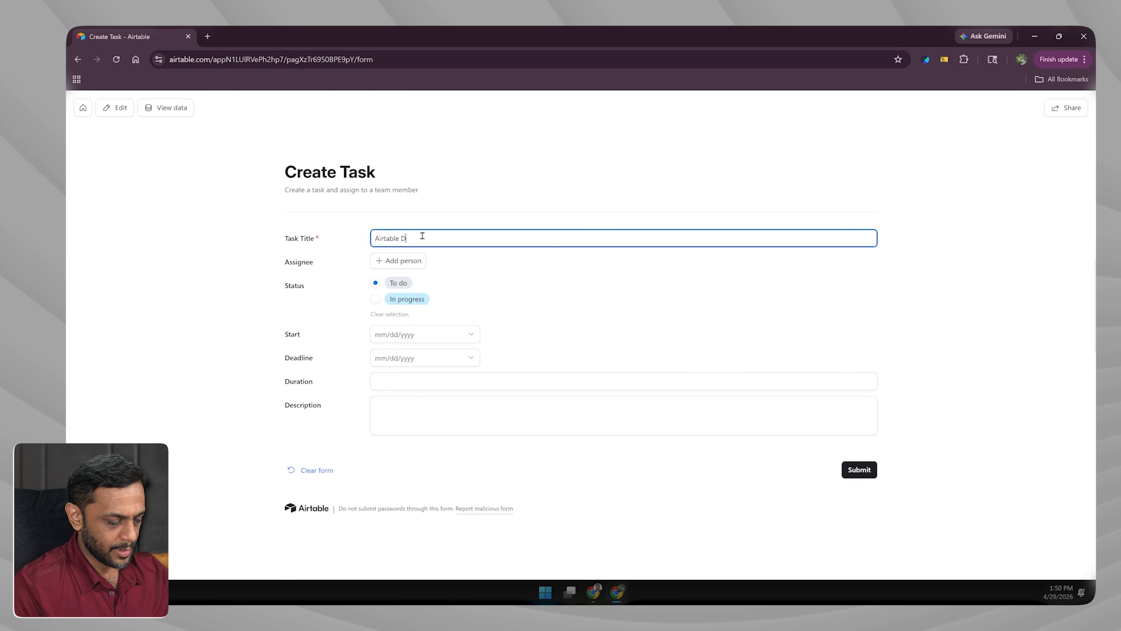
type("ay-6 to ")
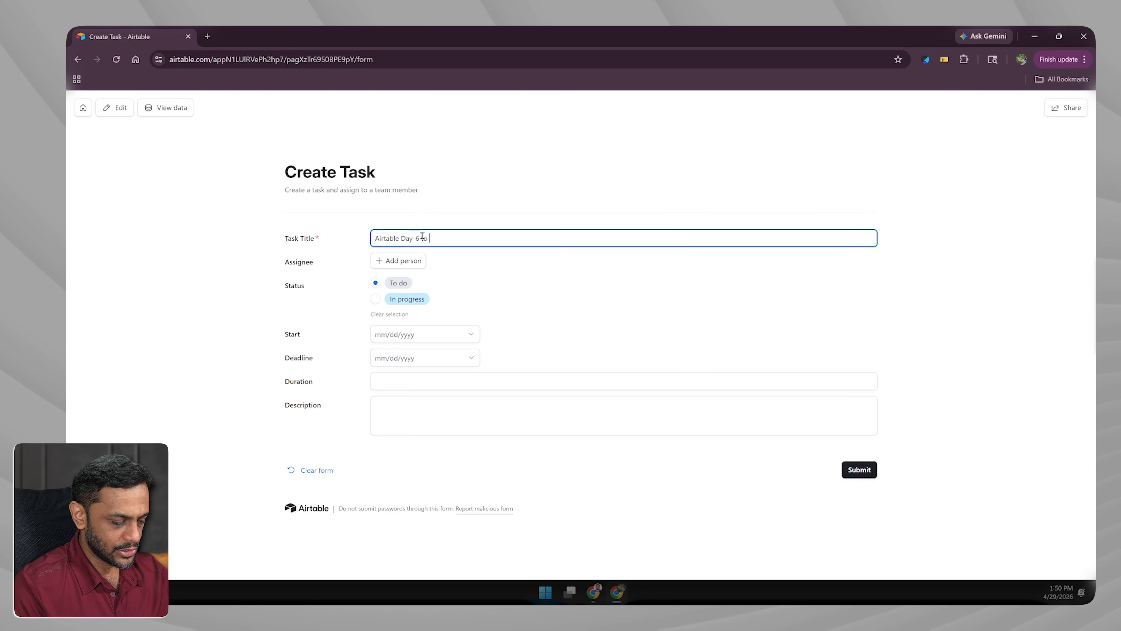
type("Day-10 video")
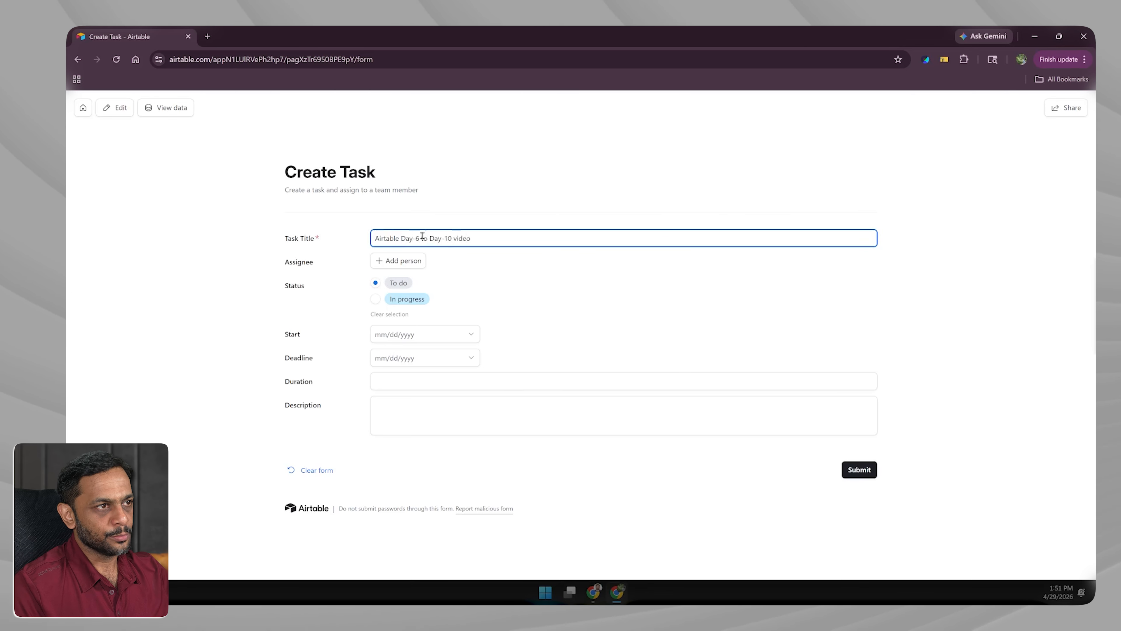
left_click(397, 261)
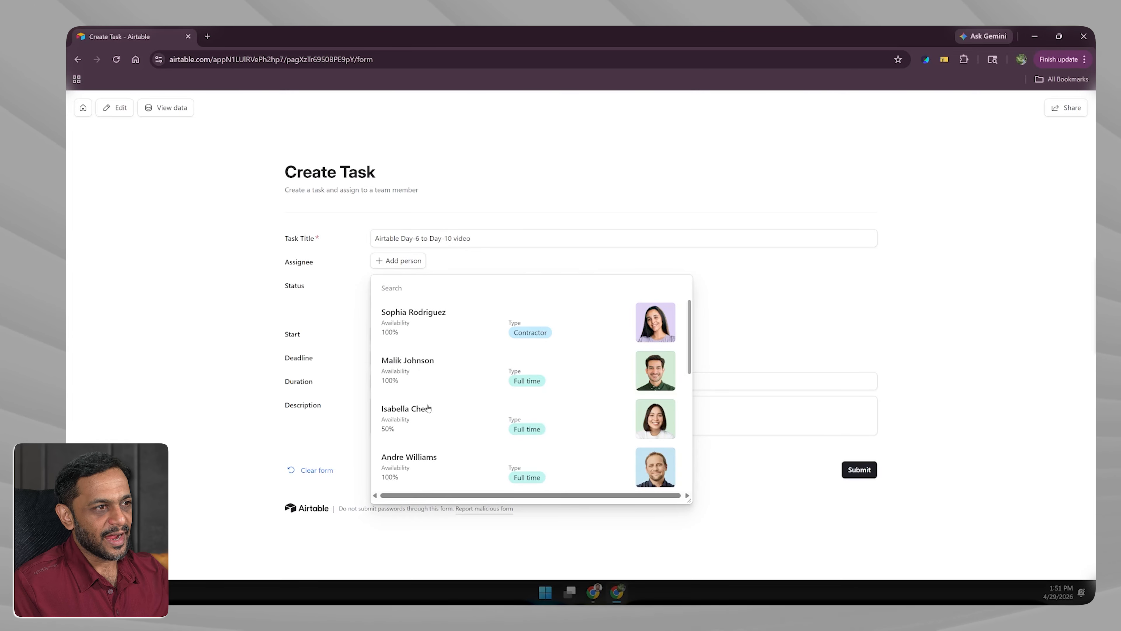
left_click(423, 371)
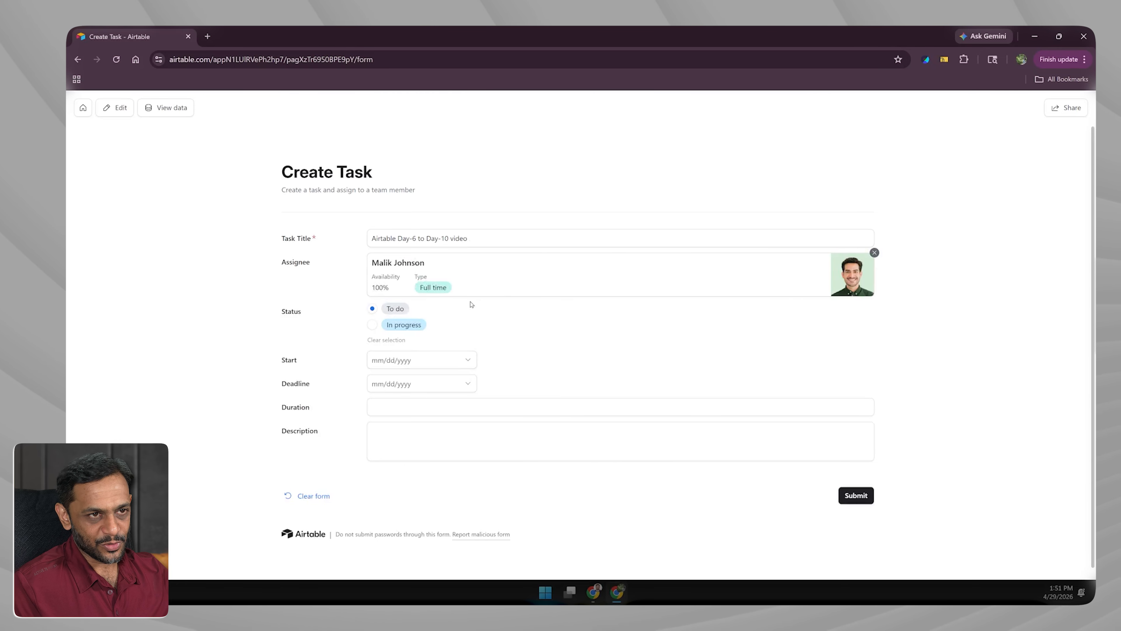
- Set the task's start date to 4/29/2026 and its deadline to 5/3/2026
left_click(408, 360)
left_click(444, 481)
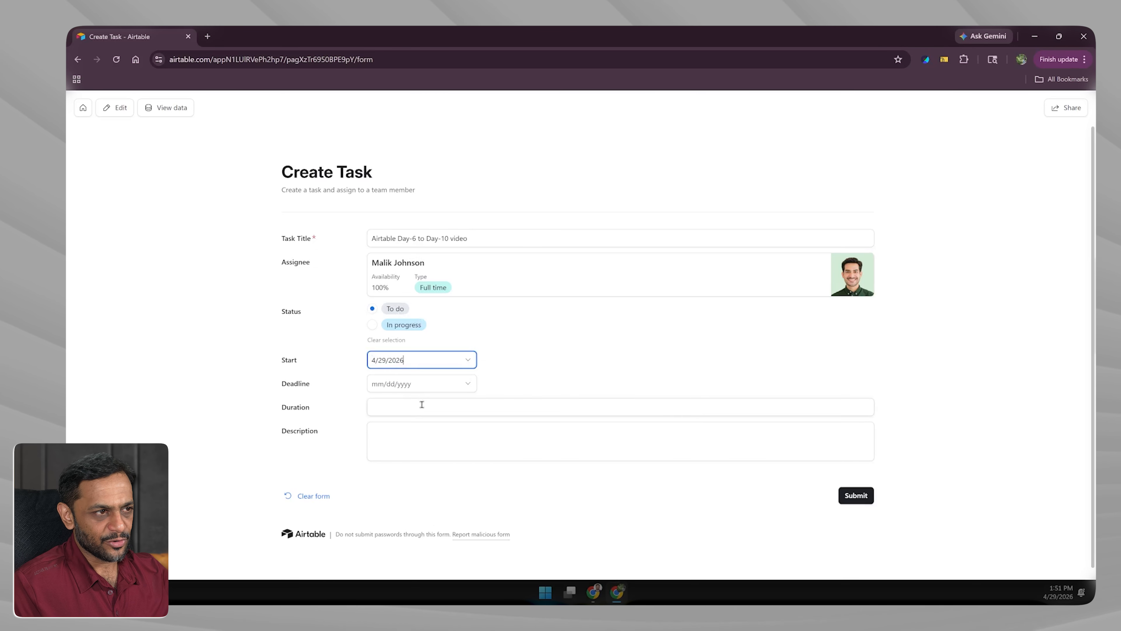
left_click(410, 385)
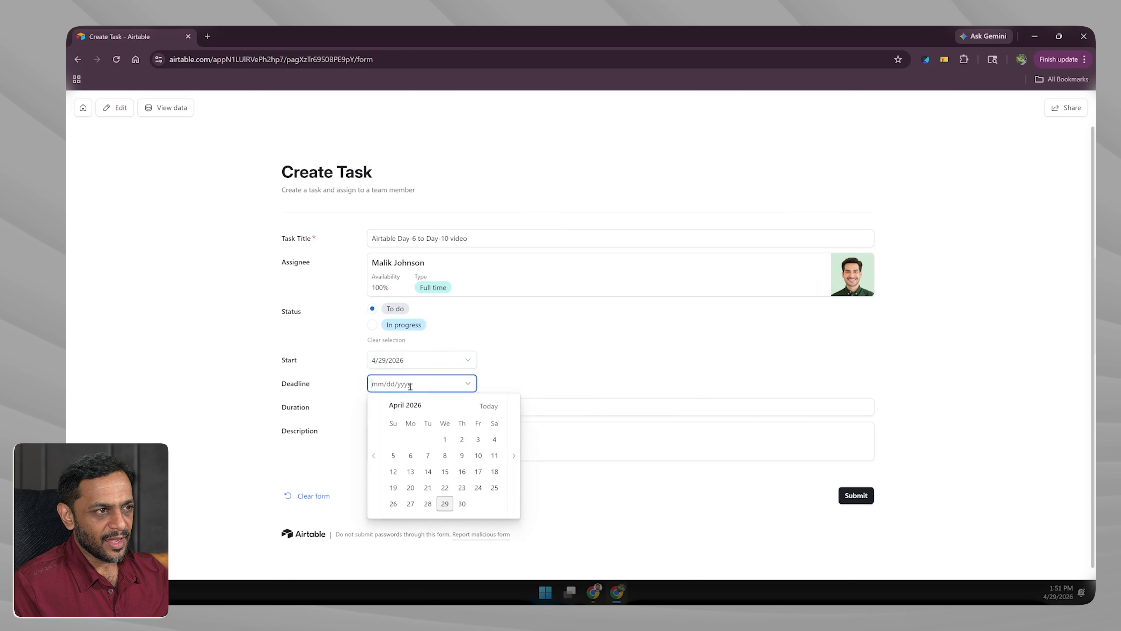
left_click(514, 455)
left_click(393, 456)
- Enter 6 as the duration and "Please get the video details ready" as the description, and submit the form
left_click(398, 405)
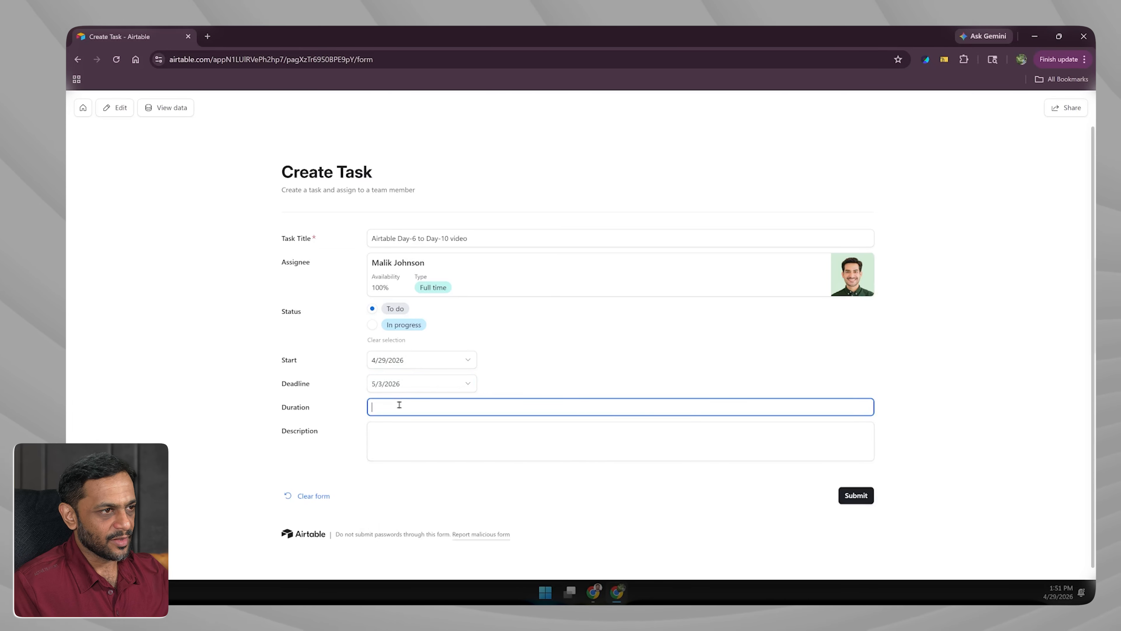
type("6")
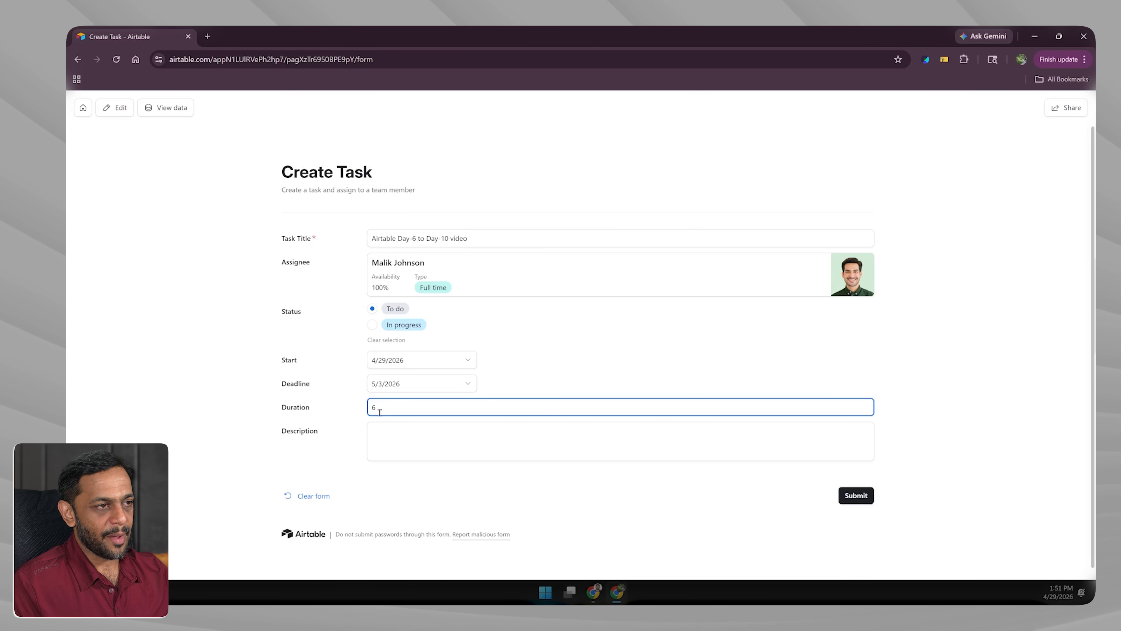
left_click(403, 431)
type("Please get the video details ready")
scroll(857, 486, "down", 1)
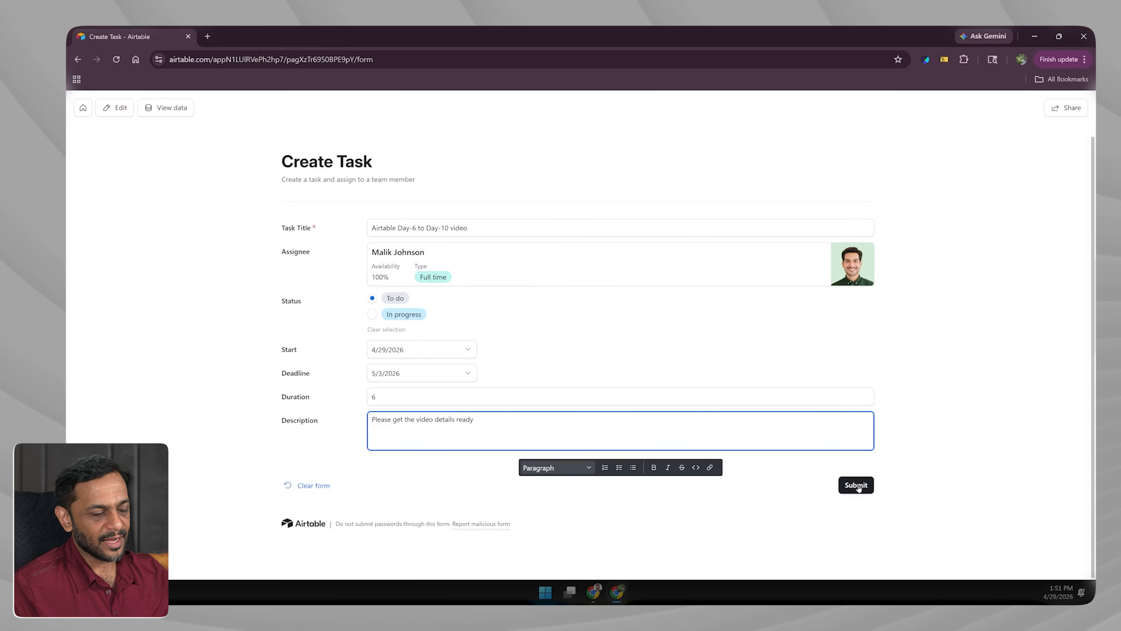
left_click(857, 485)
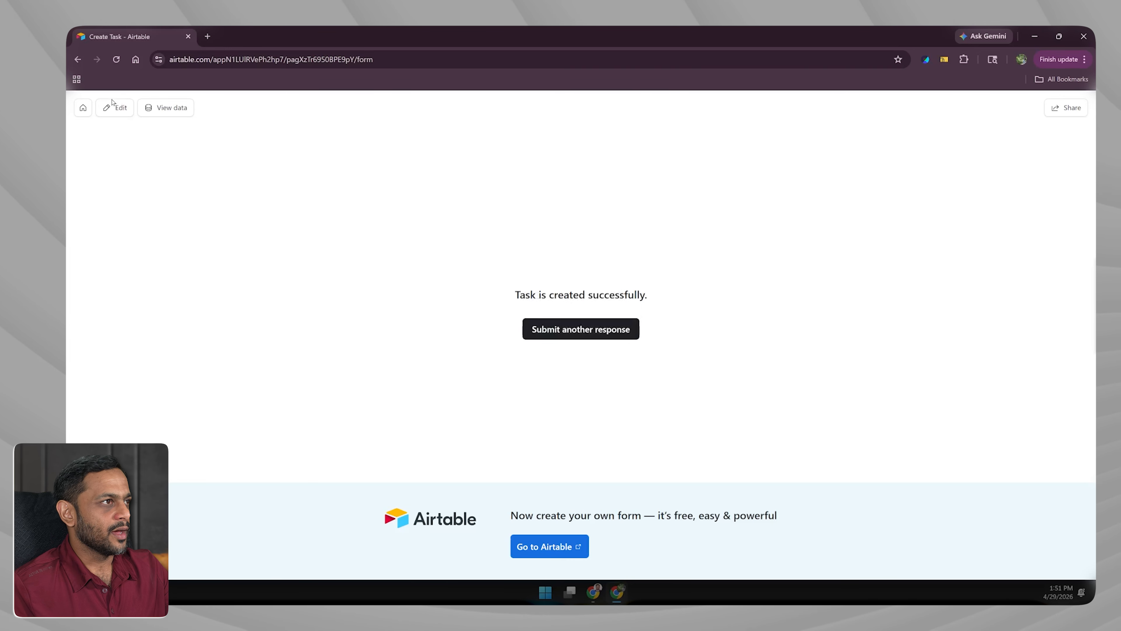
- Open the form's underlying Tasks data and examine the submitted task's values across all its fields, including Range and Description
left_click(185, 109)
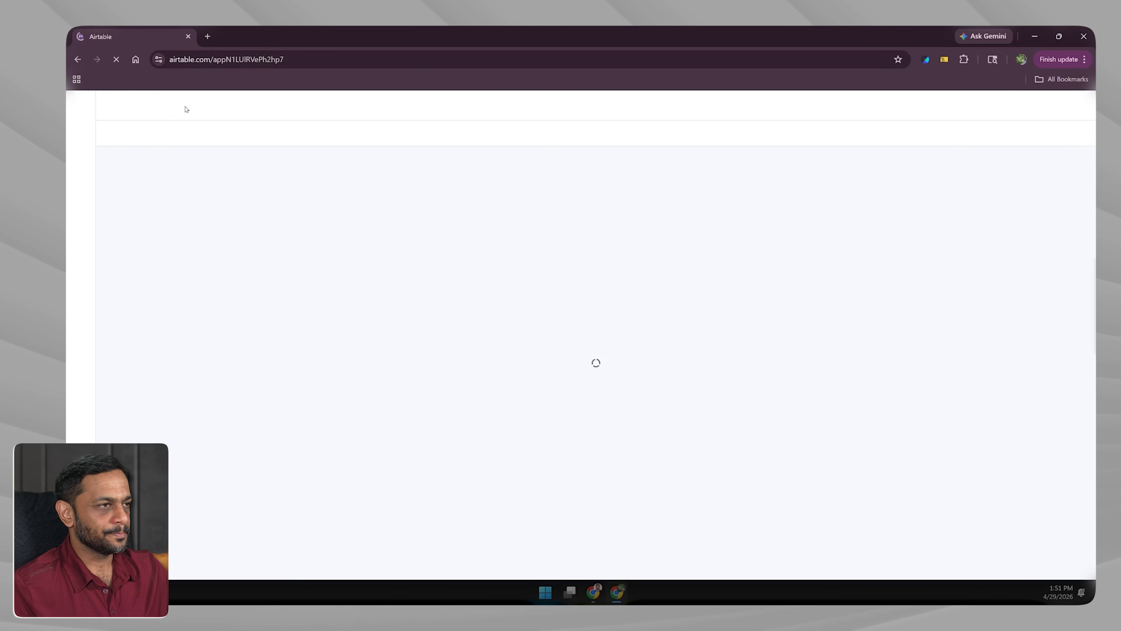
scroll(395, 361, "down", 20)
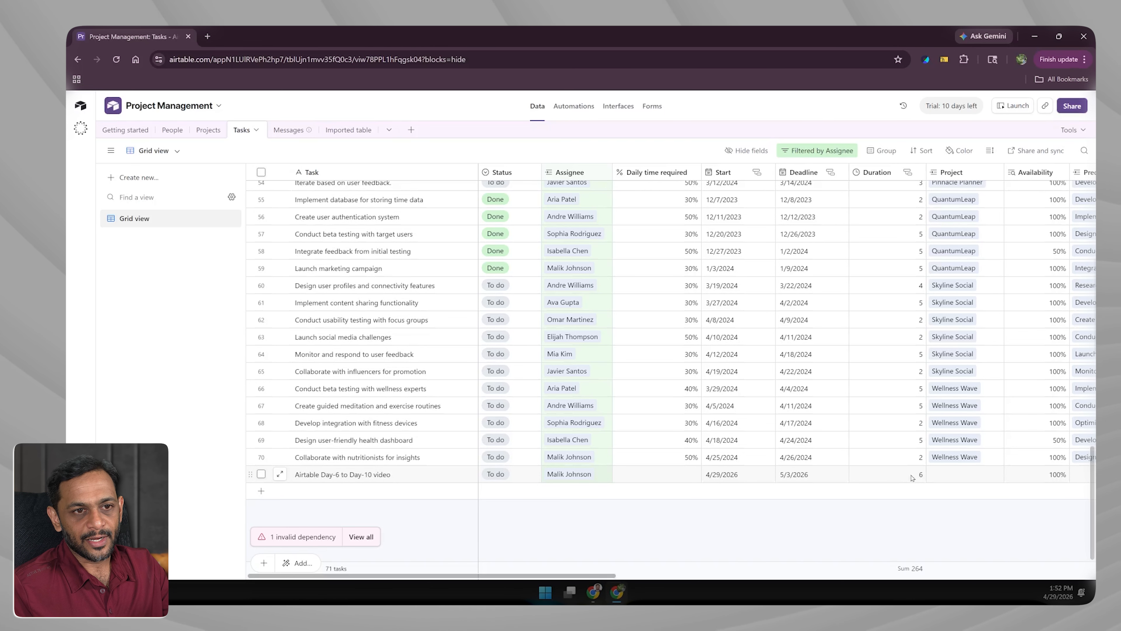
scroll(910, 477, "right", 4)
scroll(912, 477, "right", 3)
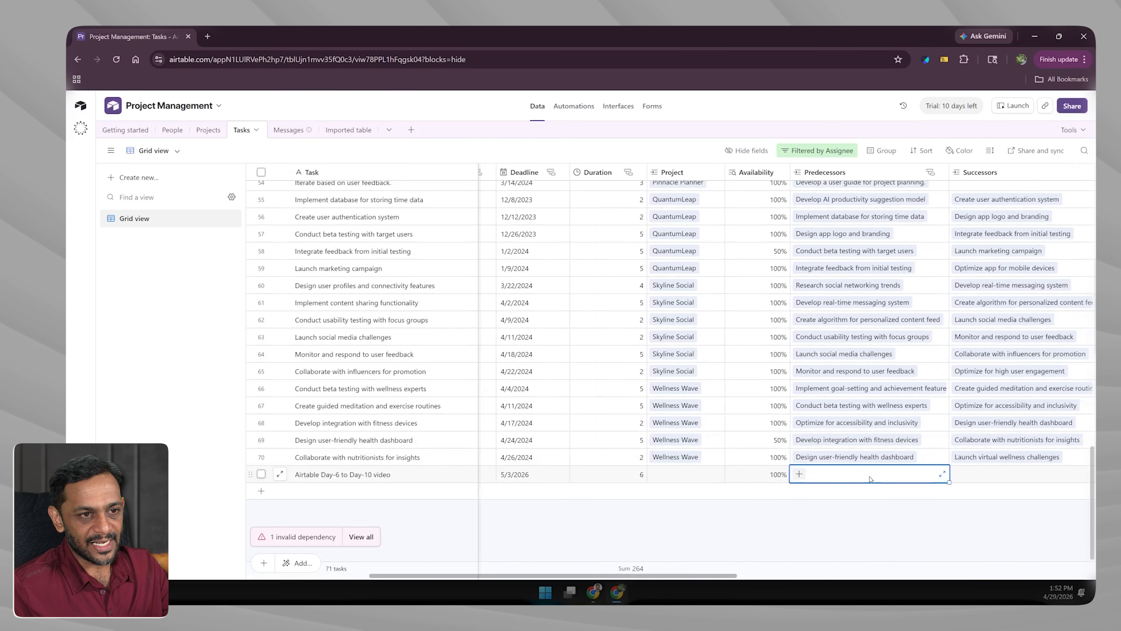
left_click(990, 480)
scroll(990, 479, "right", 5)
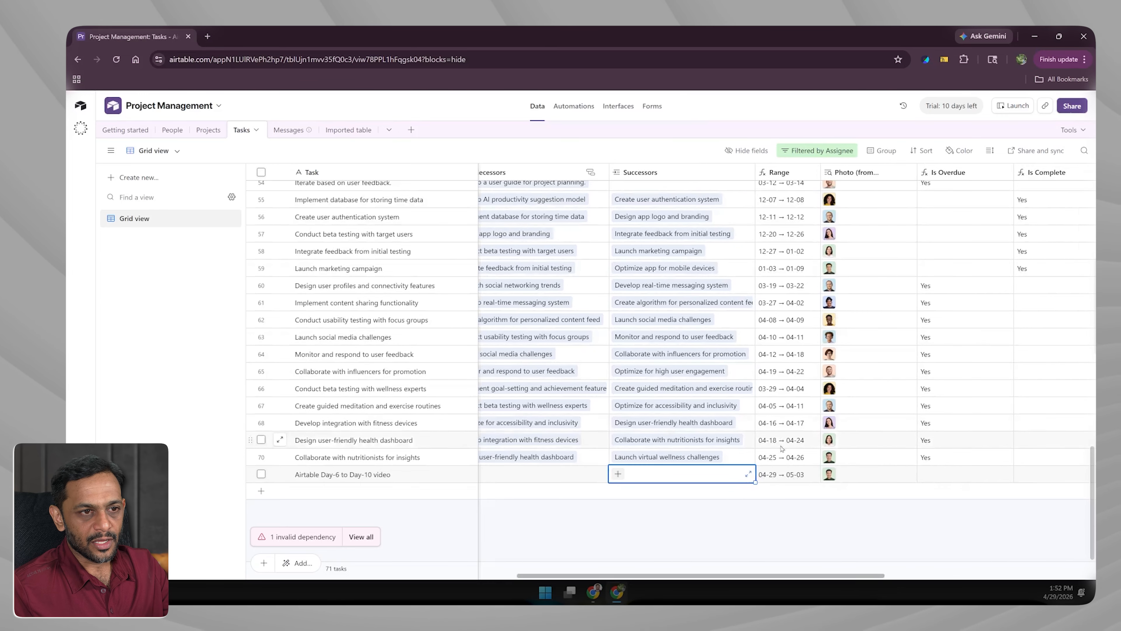
left_click(786, 476)
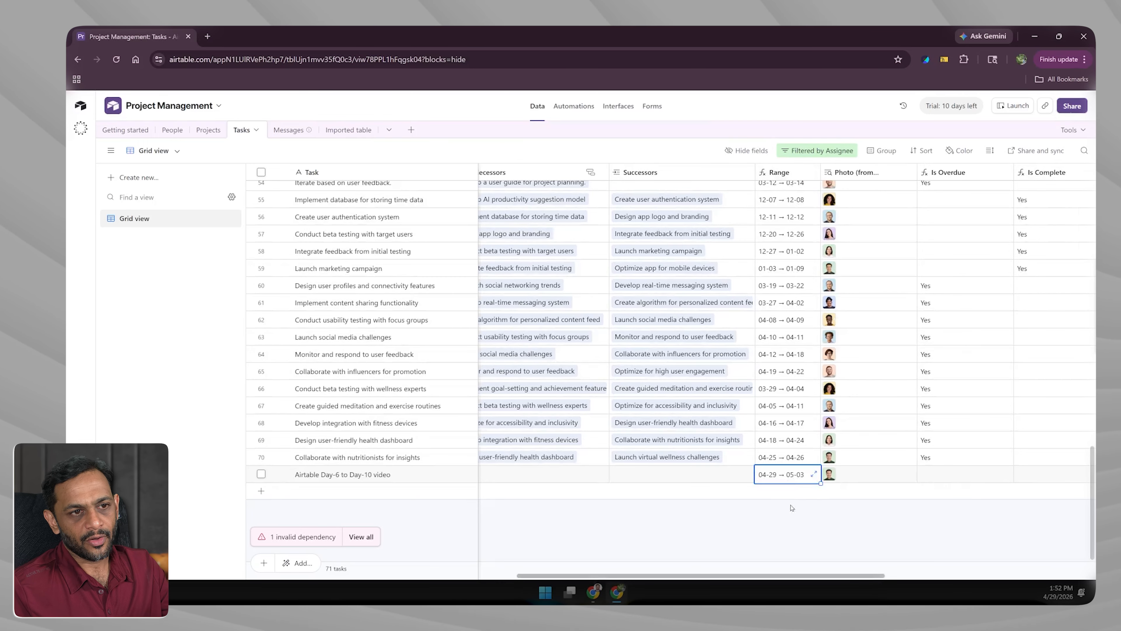
left_click(859, 476)
scroll(857, 475, "right", 1)
scroll(856, 475, "right", 6)
left_click(842, 477)
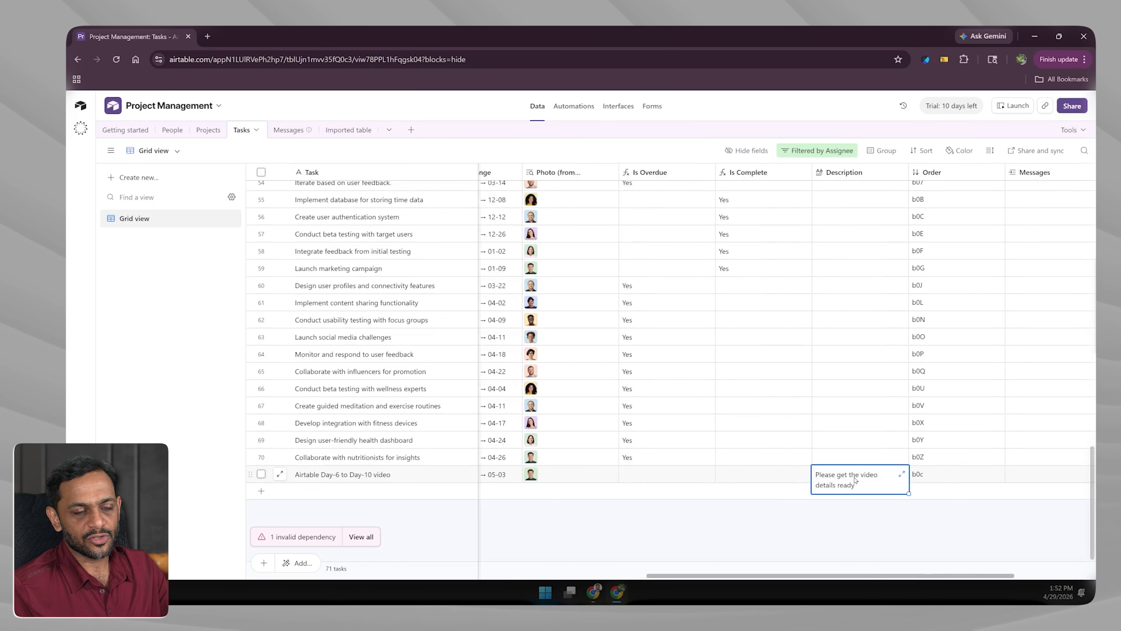
scroll(854, 480, "left", 10)
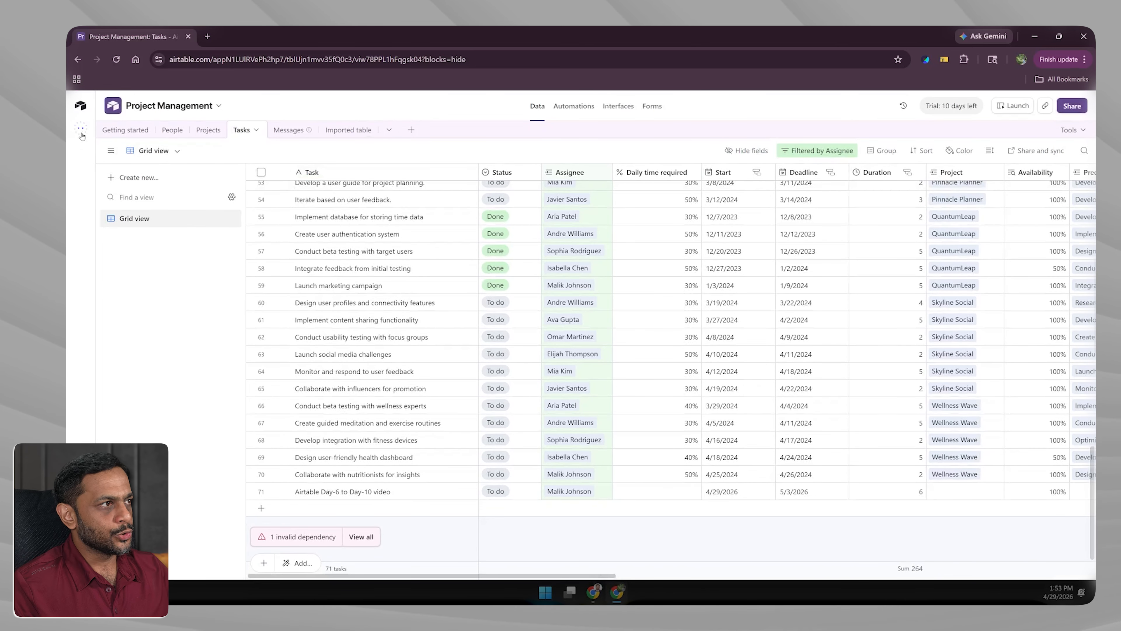
- Open a new AI assistant chat and remove the Description cell attached as context
left_click(81, 132)
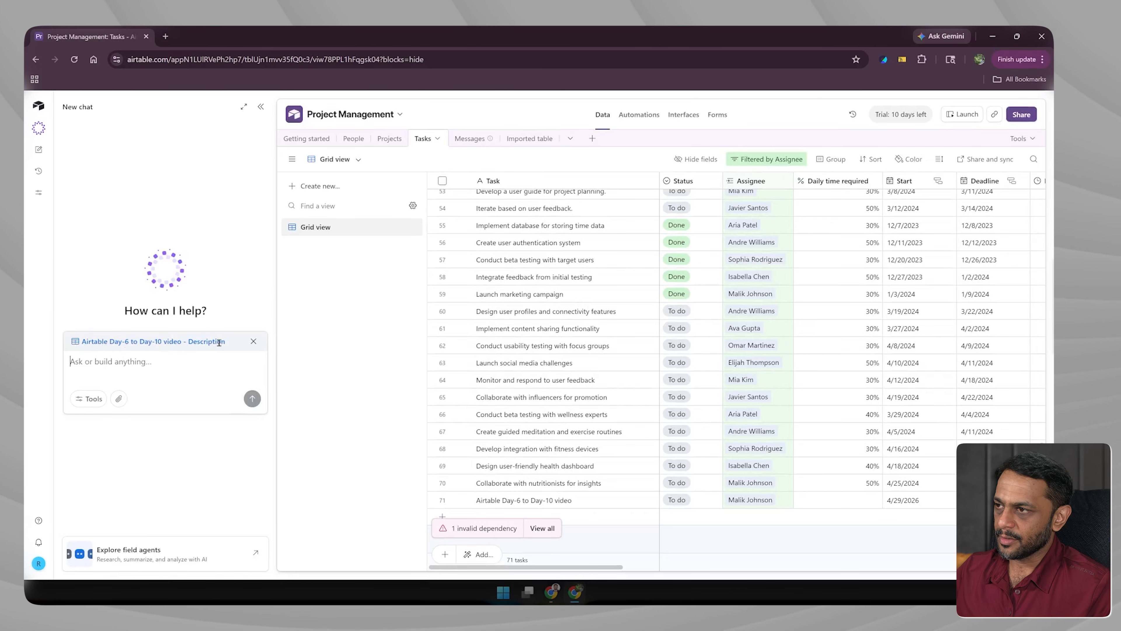
left_click(253, 341)
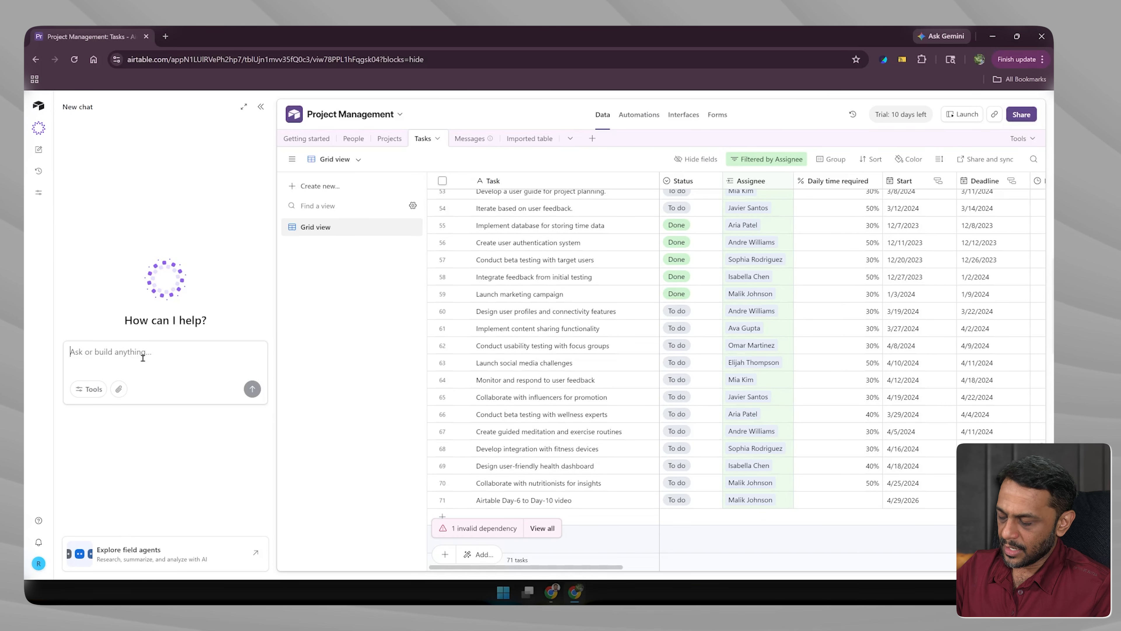
key("ctrl+a")
type("https://ai")
key("ctrl+a")
key("BackSpace")
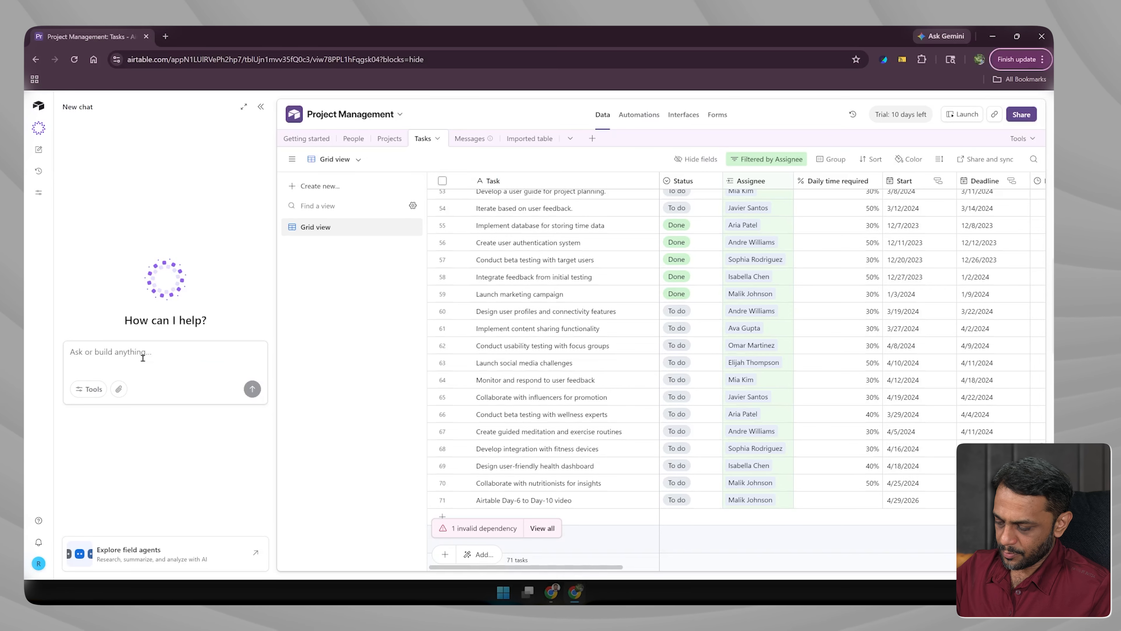
- Paste the copied prompt for a new form named "Submit a Task" from the clipboard history into the chat
key("super+v")
key("Down")
key("Return")
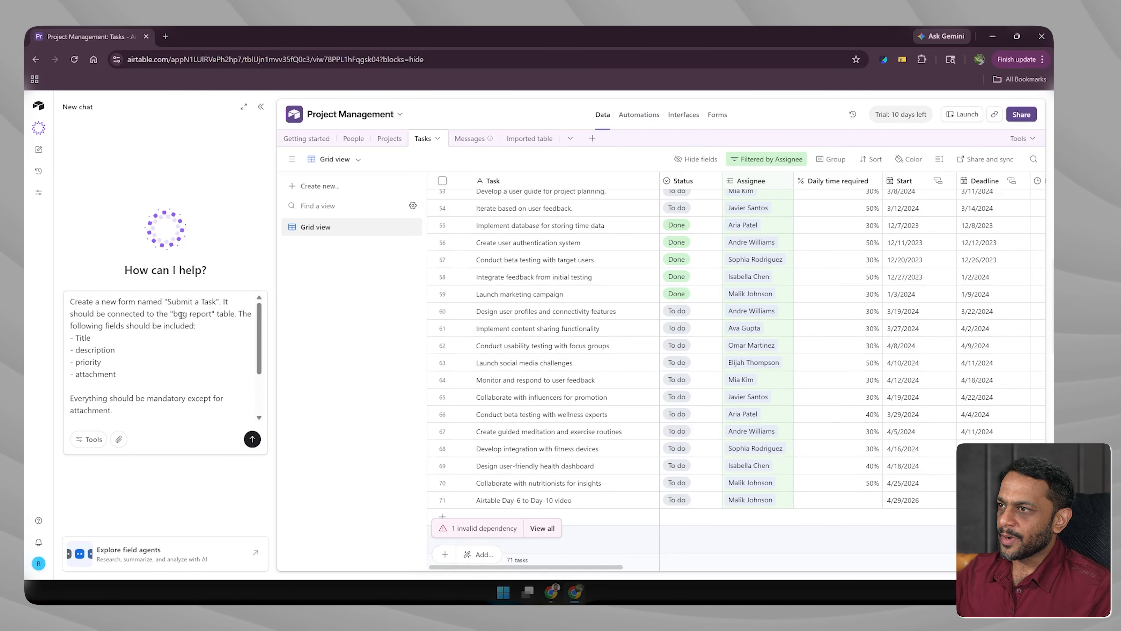
- In the prompt, change the connected table to "Tasks" and replace the priority and attachment fields with Assignee and Deadline
left_click(217, 314)
key("Left")
key("ctrl+shift+Left")
key("ctrl+shift+Left")
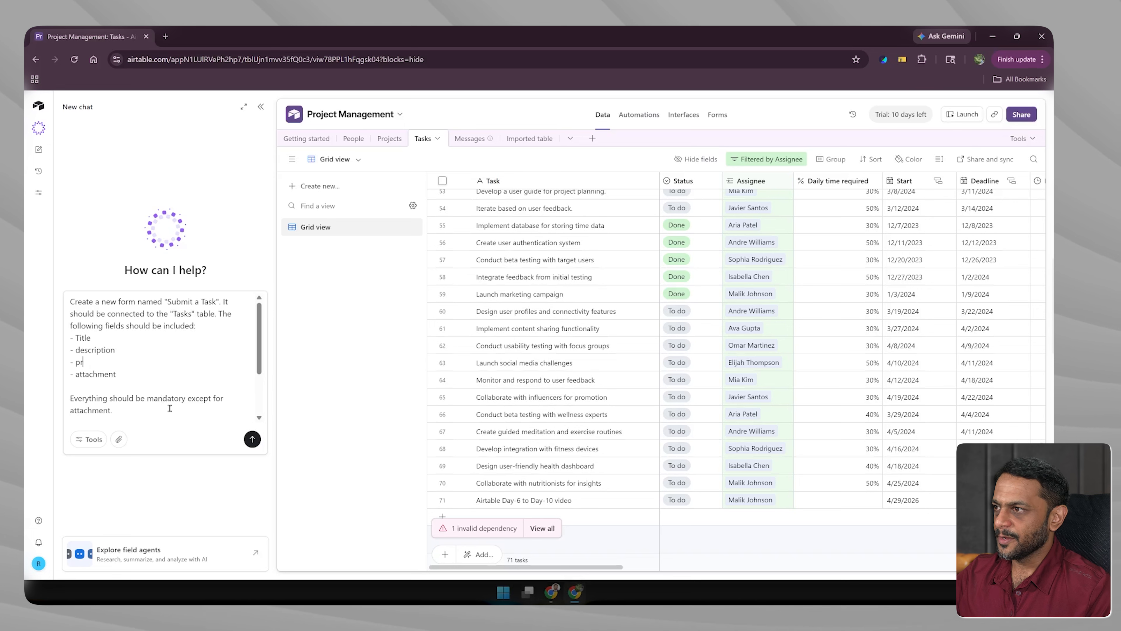
type("Assignee")
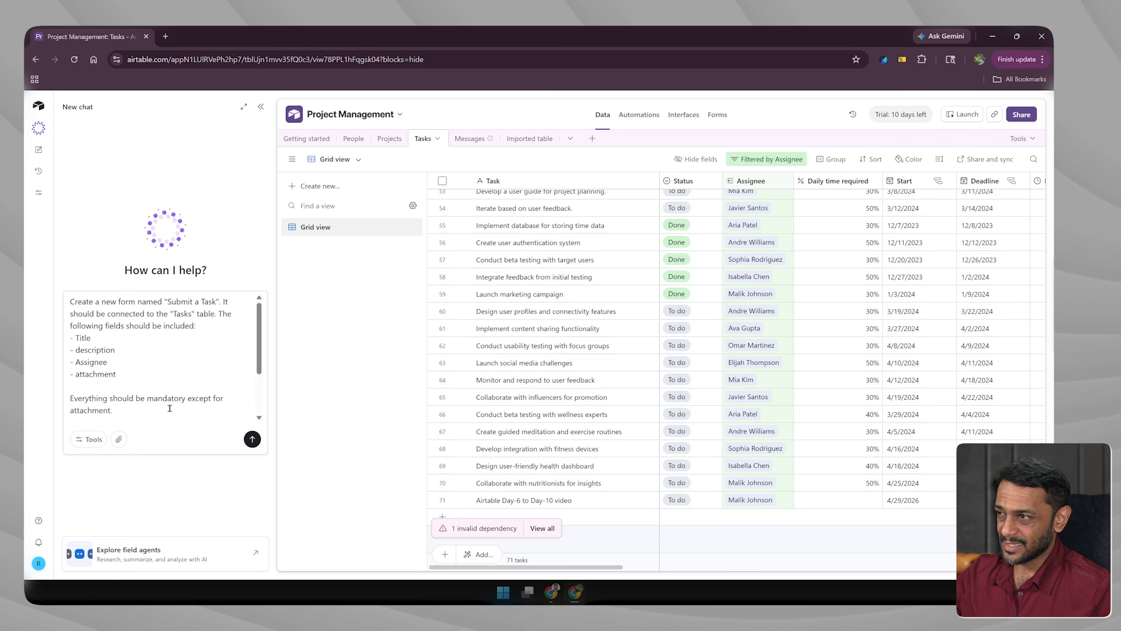
key("ctrl+BackSpace")
type("Due Dat")
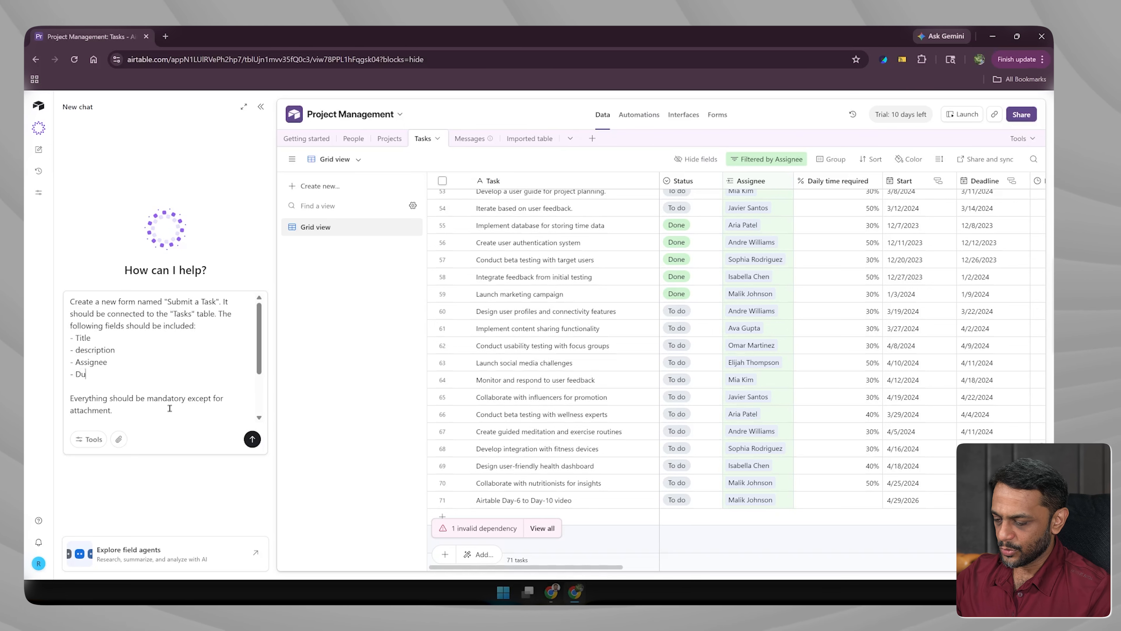
key("ctrl+BackSpace")
type("Deadline")
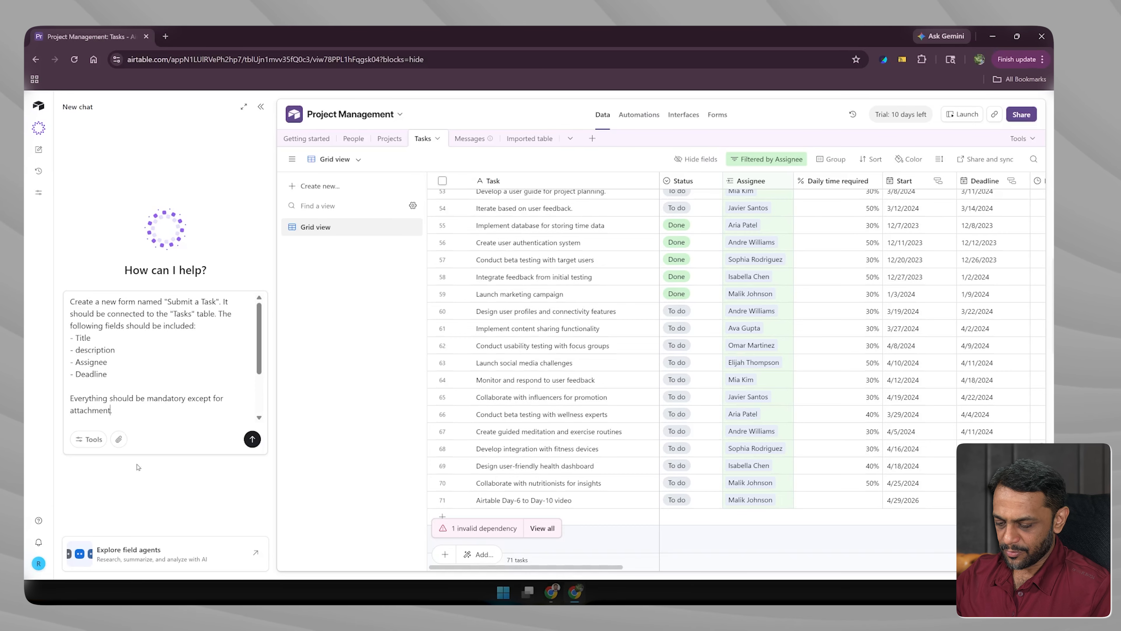
- Make Assignee the exception to the mandatory fields in the prompt and send it to generate the form
key("ctrl+BackSpace")
type("Assignee")
scroll(78, 363, "down", 2)
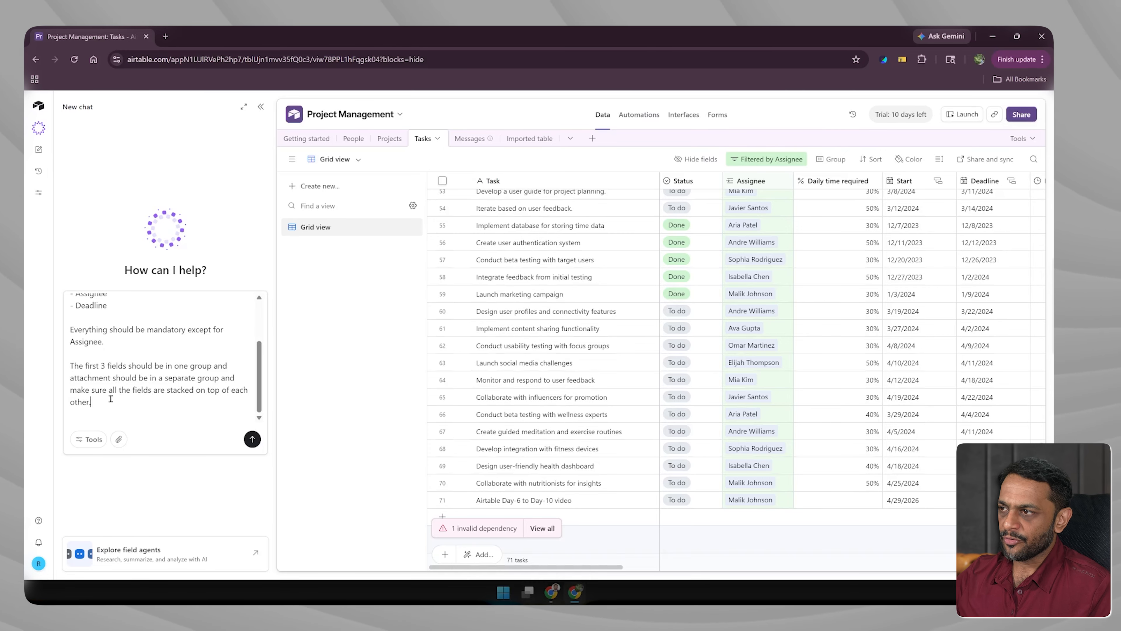
left_click(253, 439)
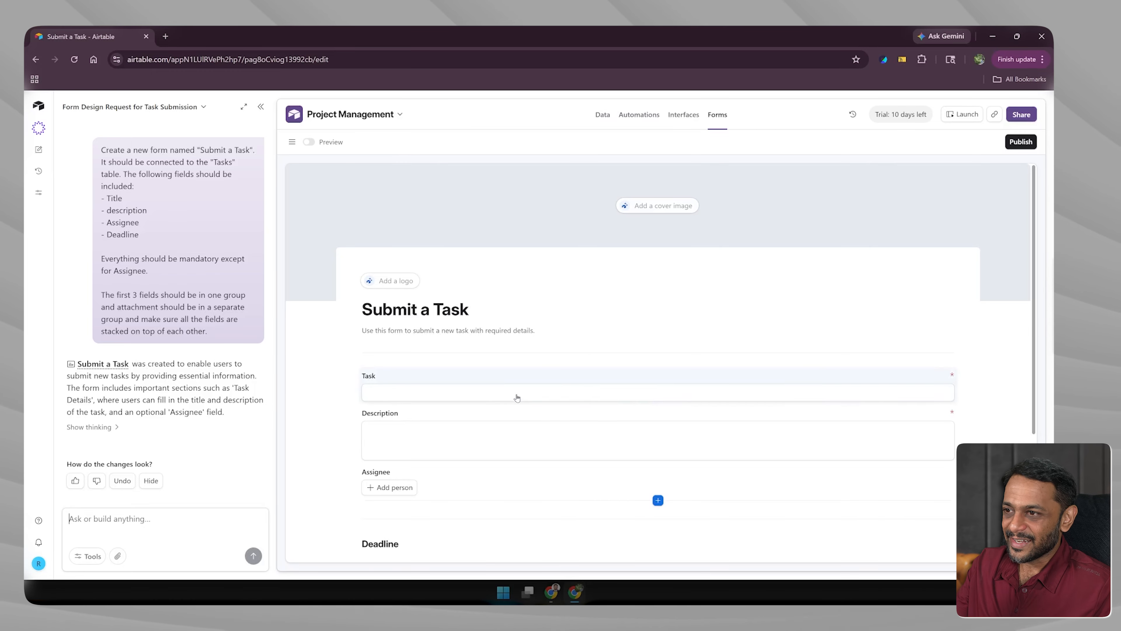
- Review the generated Submit a Task form and inspect the Task field's settings
scroll(495, 401, "down", 3)
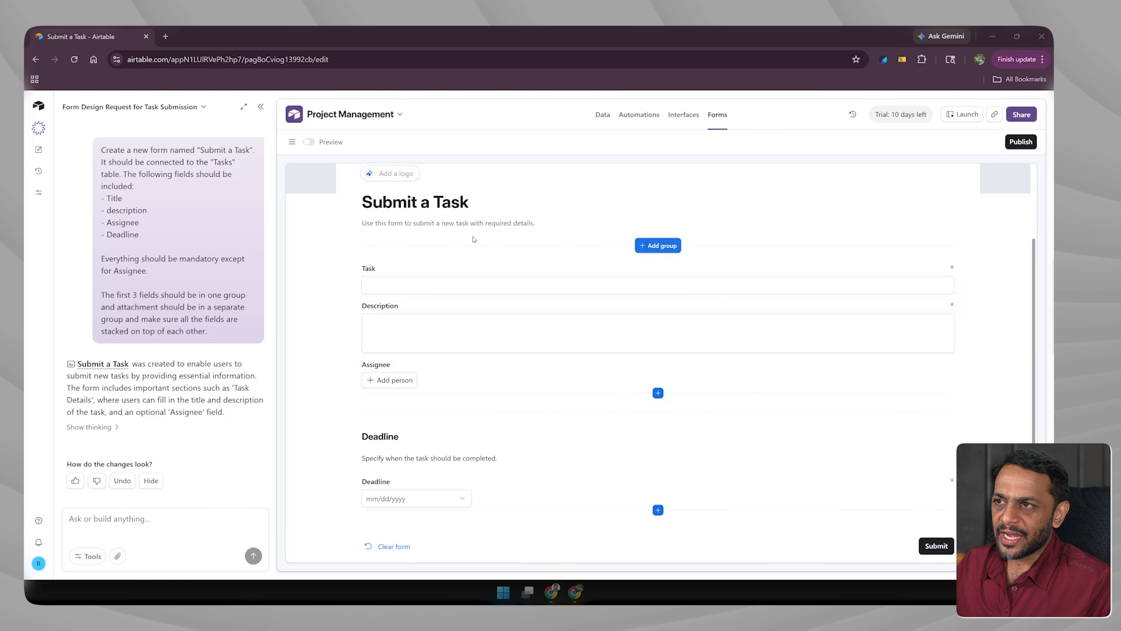
left_click(521, 276)
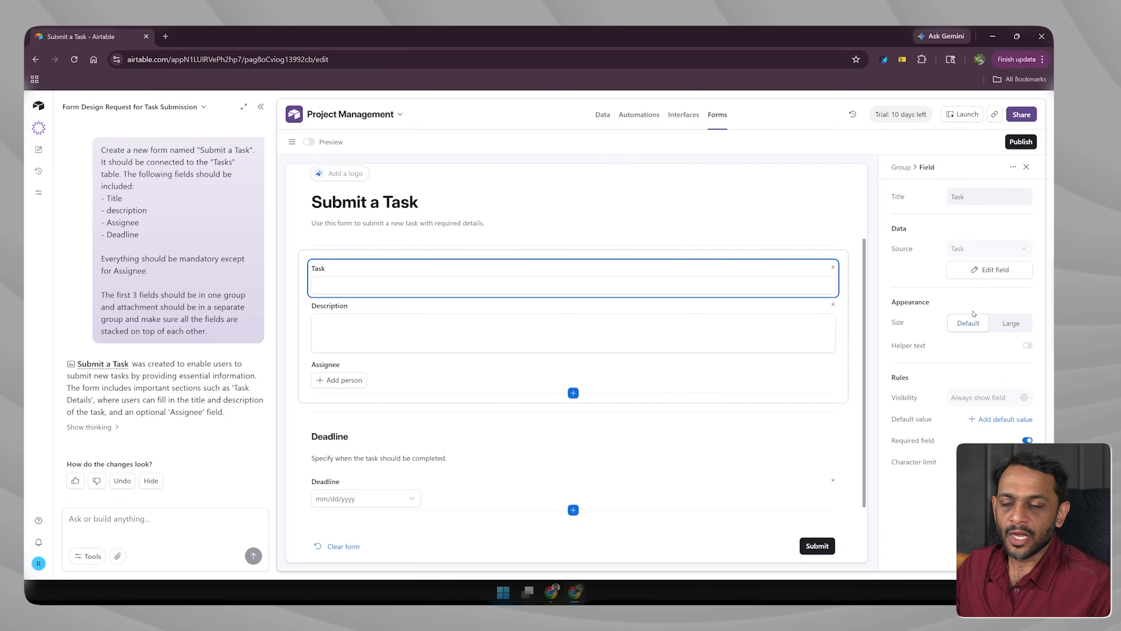
left_click(101, 517)
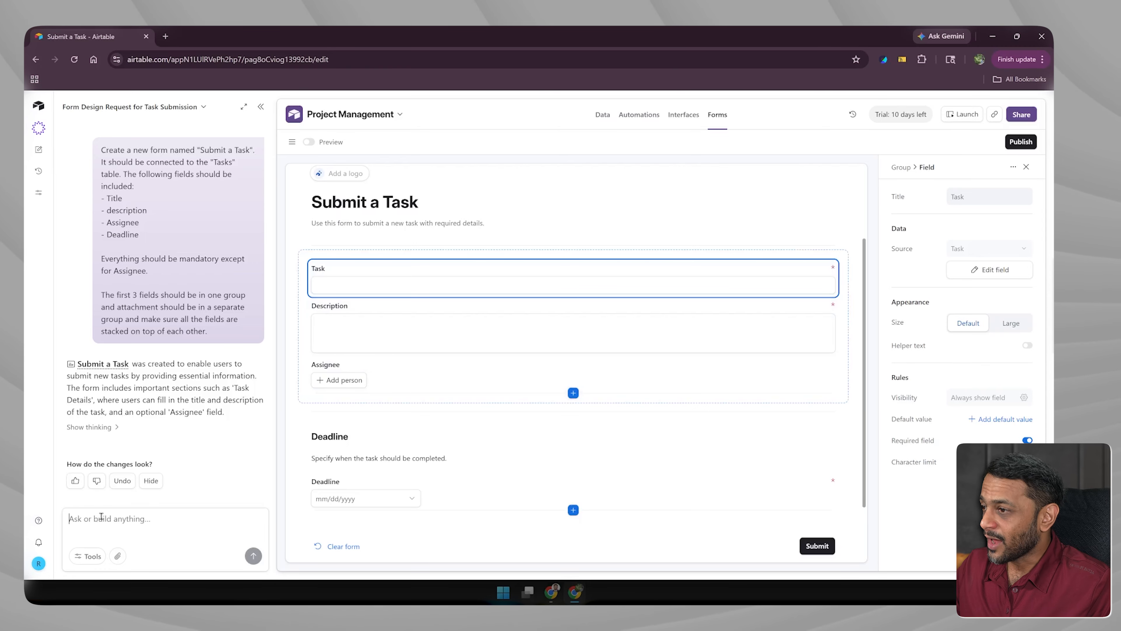